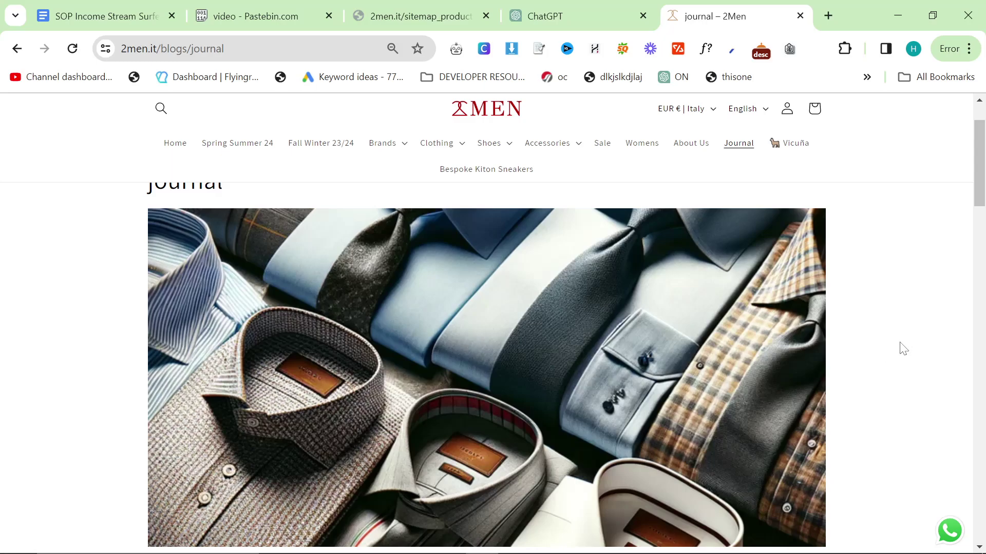
Open the article on the best men's suits for weddings in 2024 from the 2Men journal
scroll(903, 349, "down", 5)
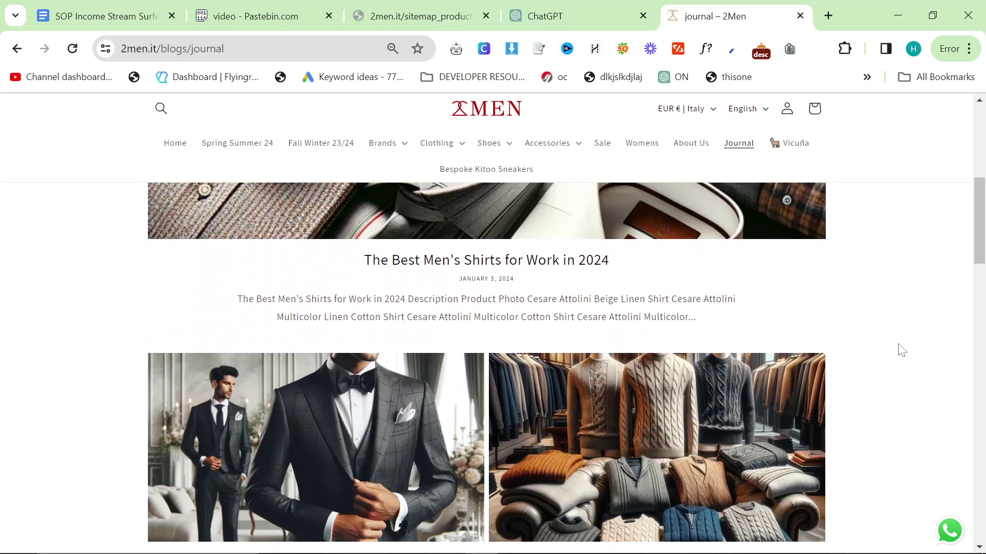
scroll(899, 349, "down", 3)
scroll(898, 349, "up", 3)
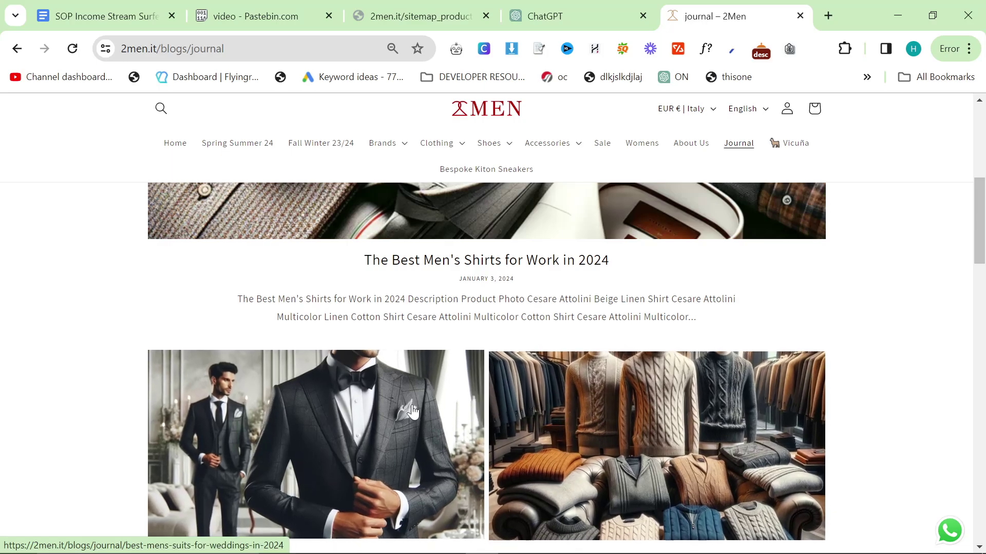
left_click(595, 433)
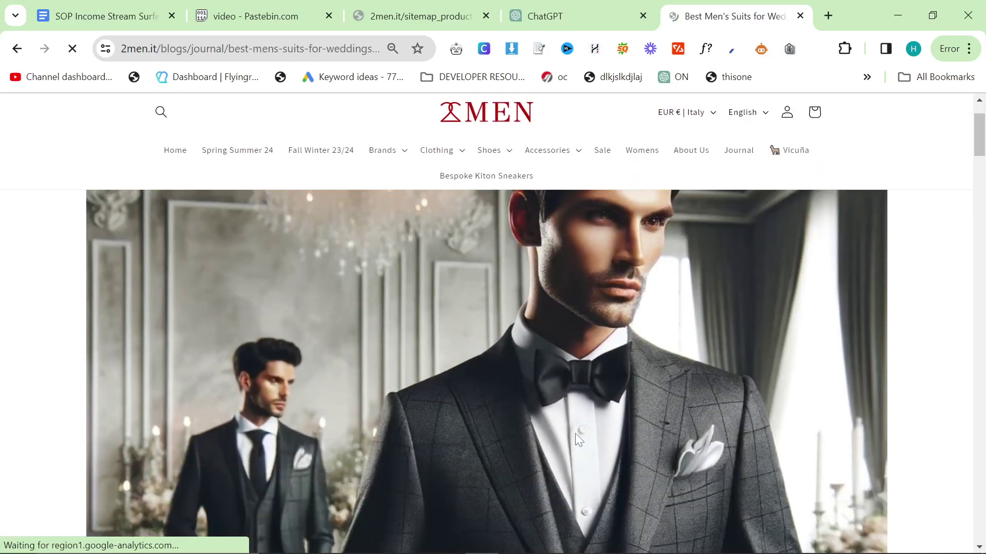
Examine the wedding suits article's overall layout, including its header image, table of contents, title and product table
scroll(287, 349, "down", 8)
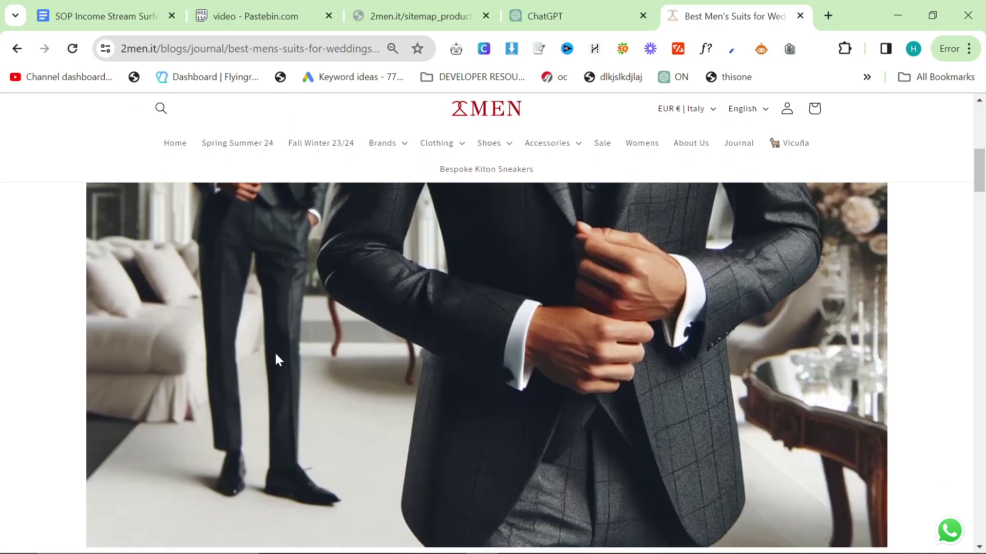
scroll(303, 329, "up", 4)
scroll(311, 327, "down", 6)
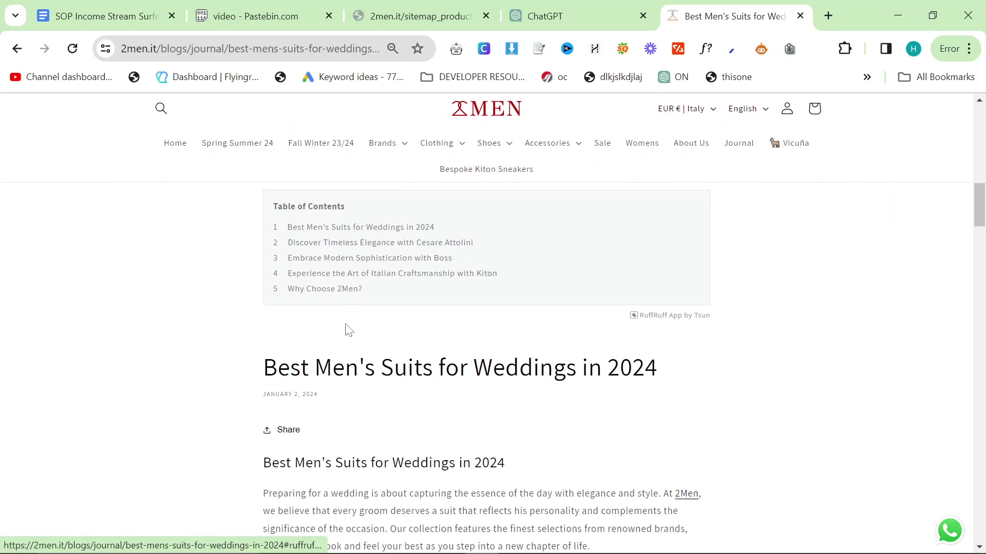
scroll(272, 275, "up", 2)
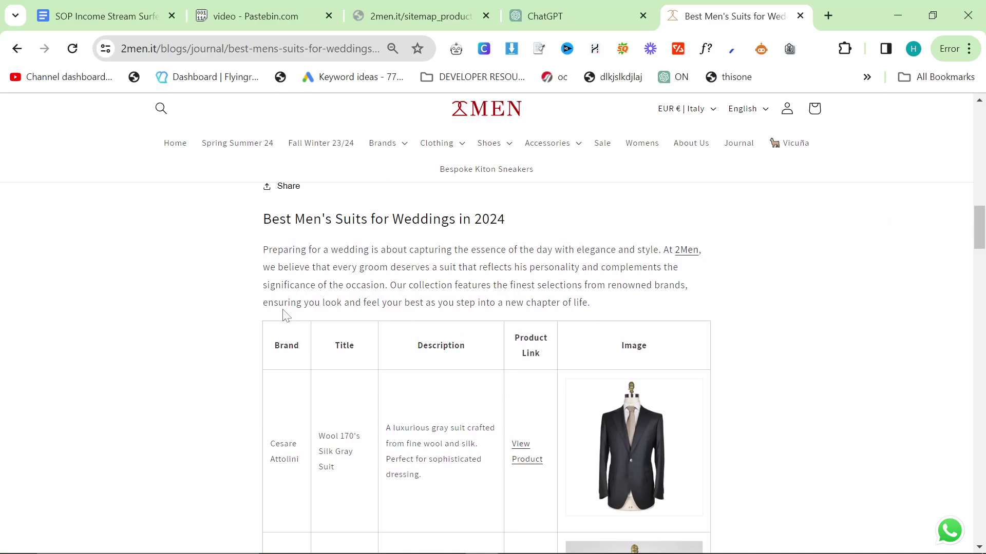
scroll(737, 390, "down", 12)
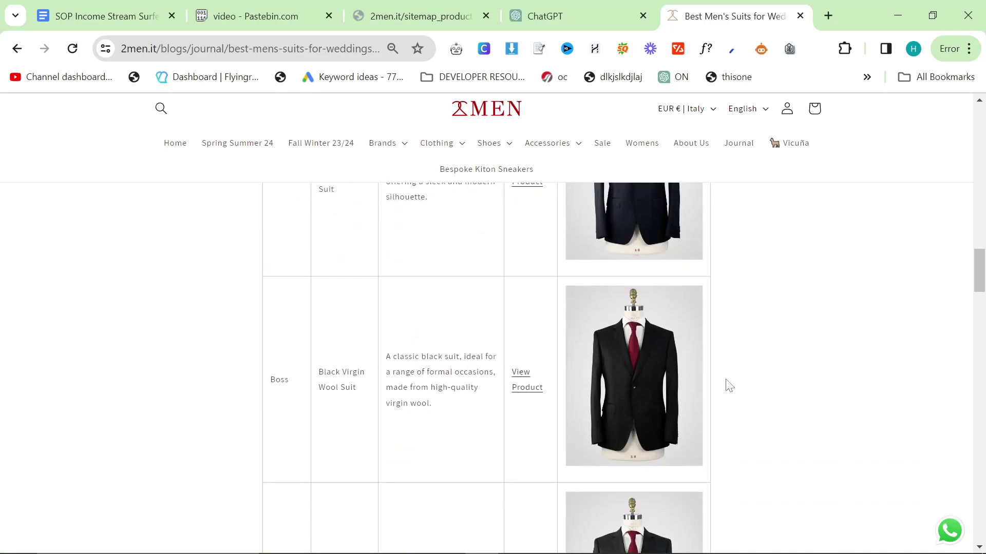
scroll(721, 385, "down", 20)
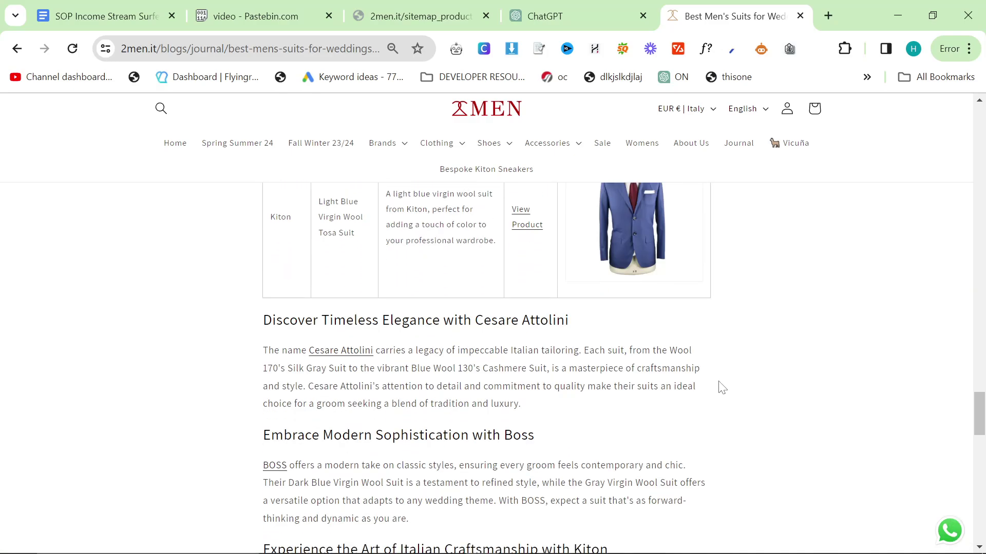
scroll(961, 412, "up", 6)
scroll(482, 308, "up", 20)
scroll(402, 386, "down", 8)
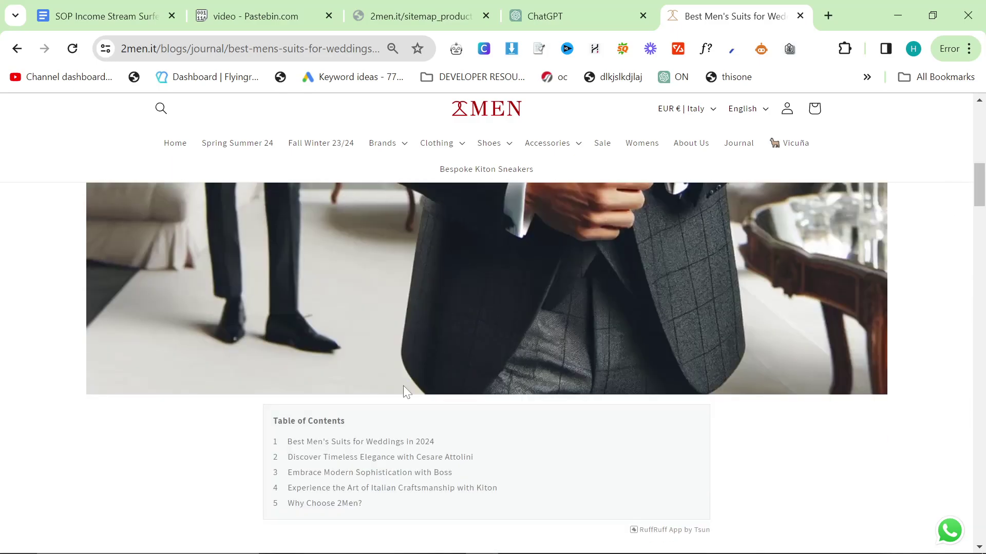
left_click_drag(413, 353, 539, 353)
left_click(666, 358)
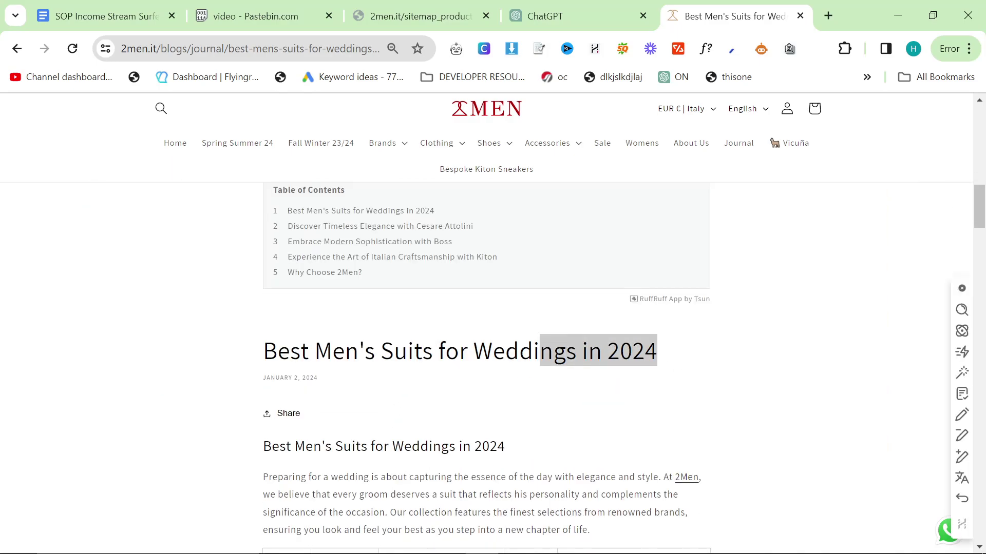
left_click(539, 353)
scroll(519, 358, "up", 1)
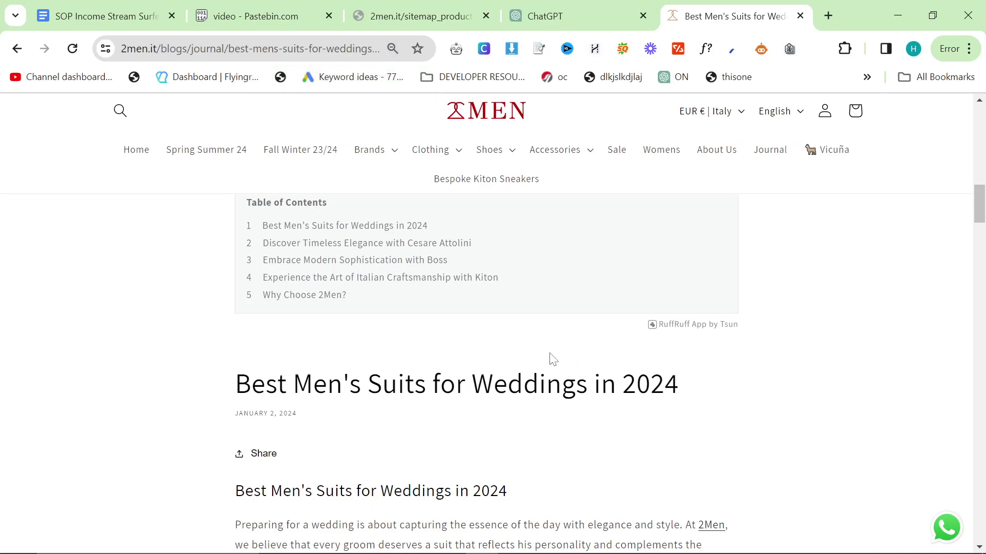
Review the article's product table with its links and images, and the brand sections that follow it
scroll(555, 374, "down", 10)
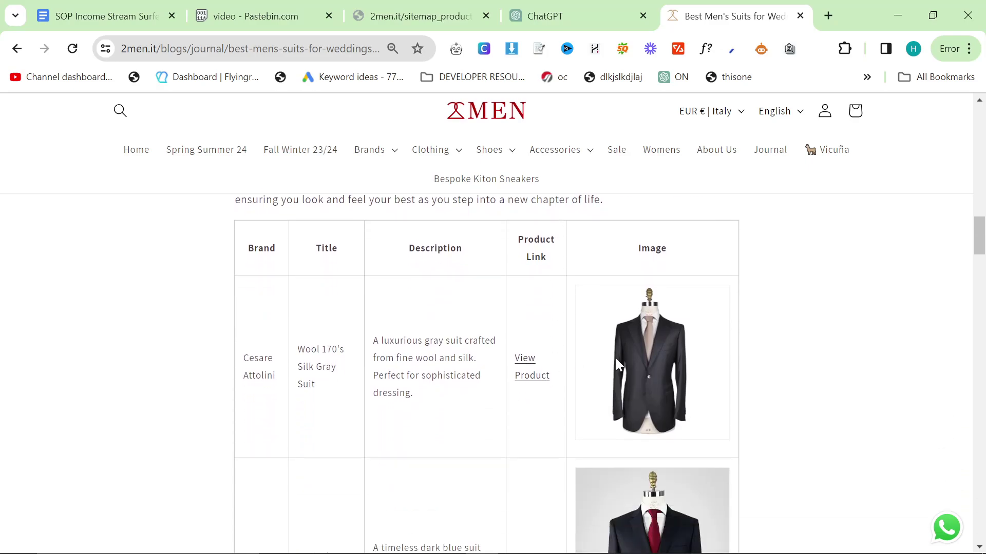
scroll(626, 359, "down", 10)
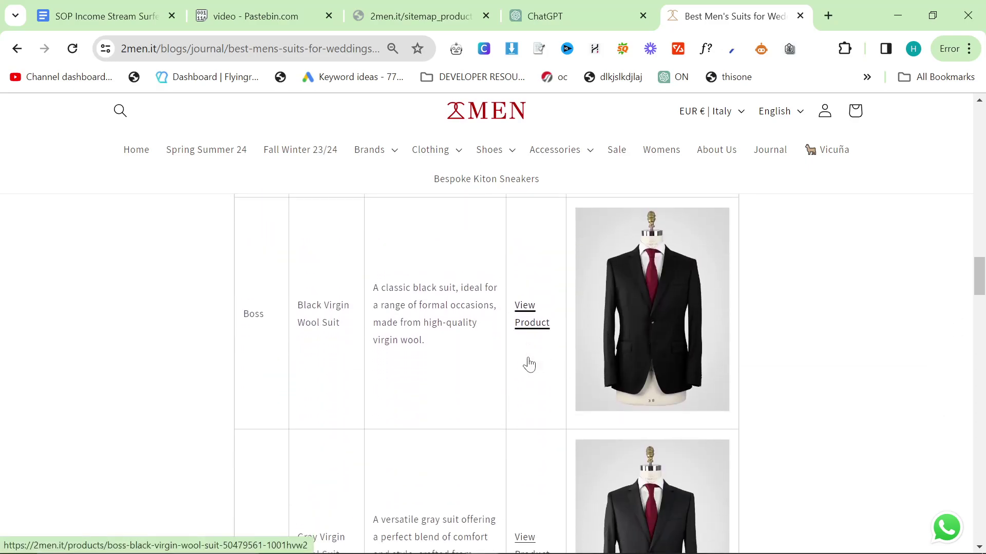
scroll(530, 359, "down", 10)
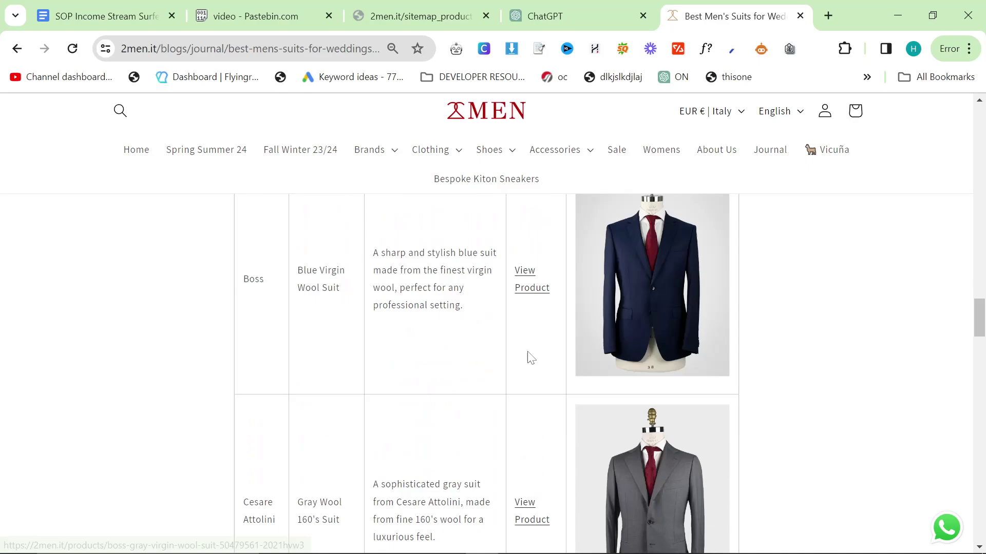
scroll(531, 358, "down", 10)
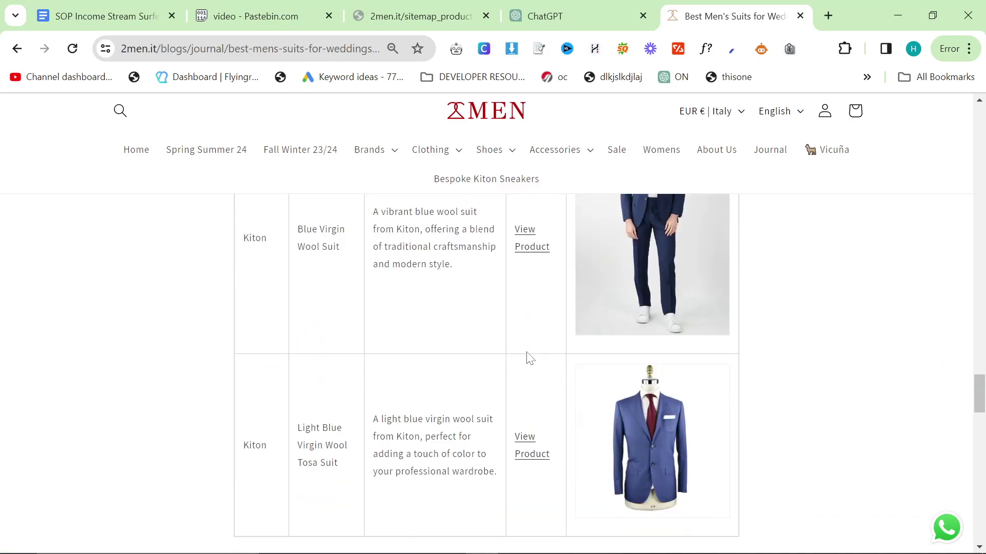
scroll(530, 358, "down", 3)
scroll(719, 411, "down", 3)
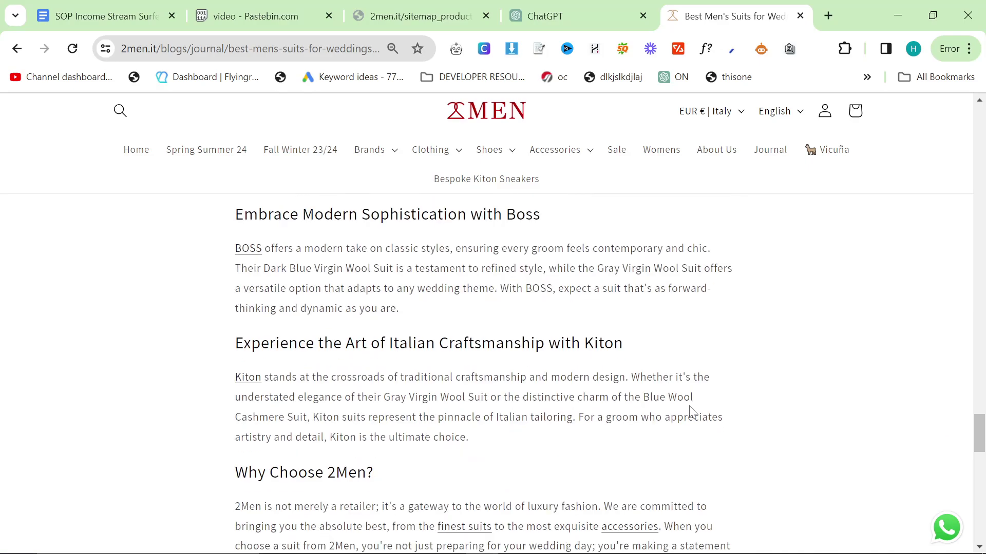
scroll(688, 409, "up", 11)
scroll(683, 396, "up", 15)
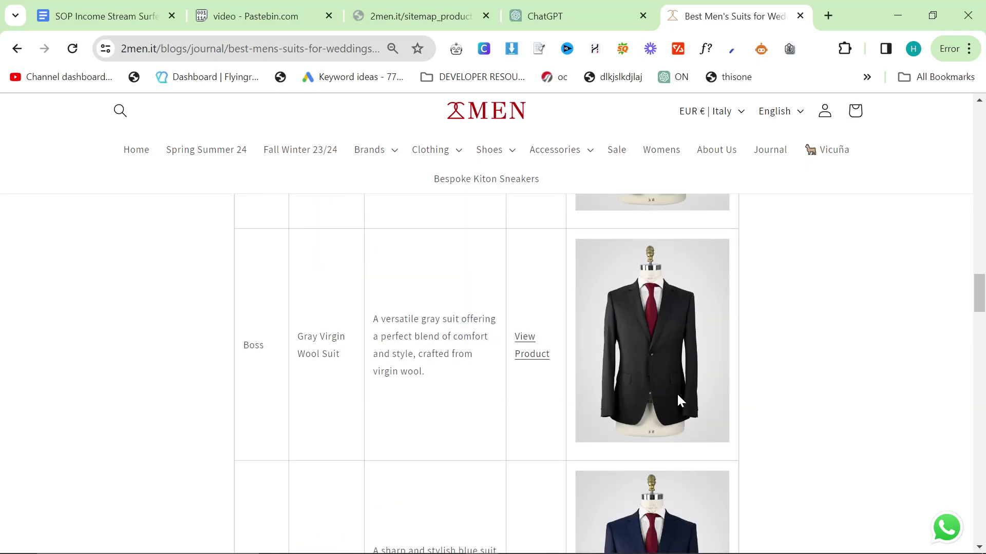
scroll(676, 380, "up", 2)
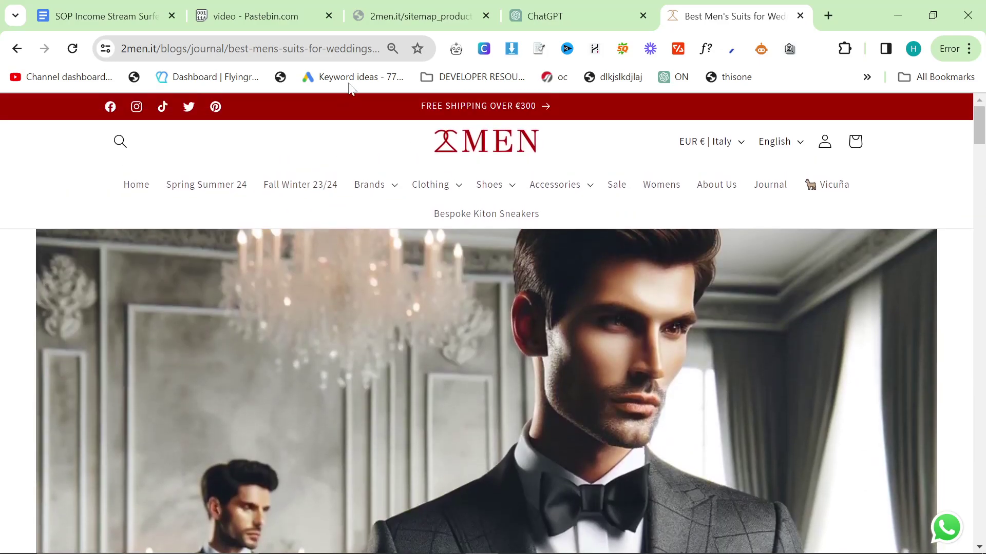
View the Pastebin script page, and highlight the Notepad instruction about finding matching products with the pastebin script
left_click(291, 21)
left_click(599, 415)
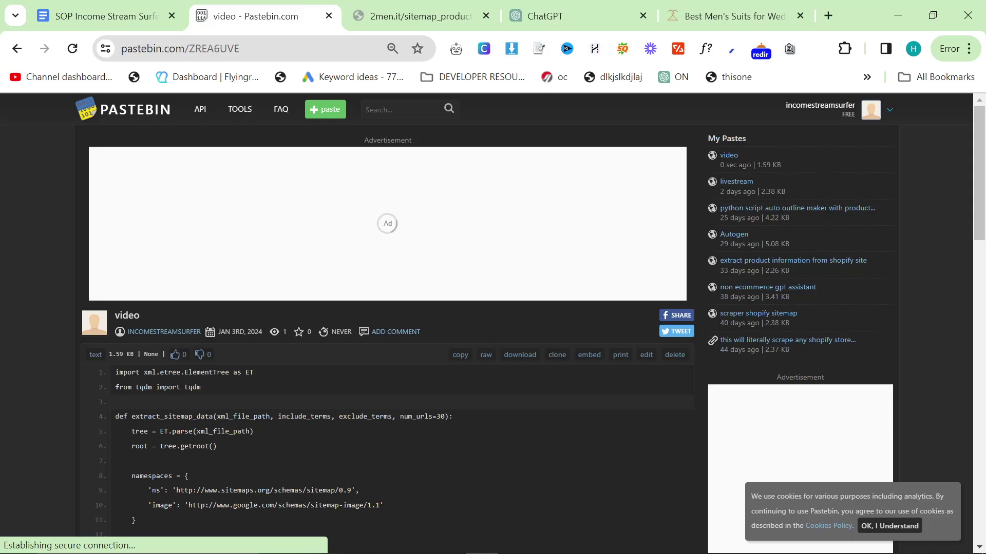
key("alt+Tab")
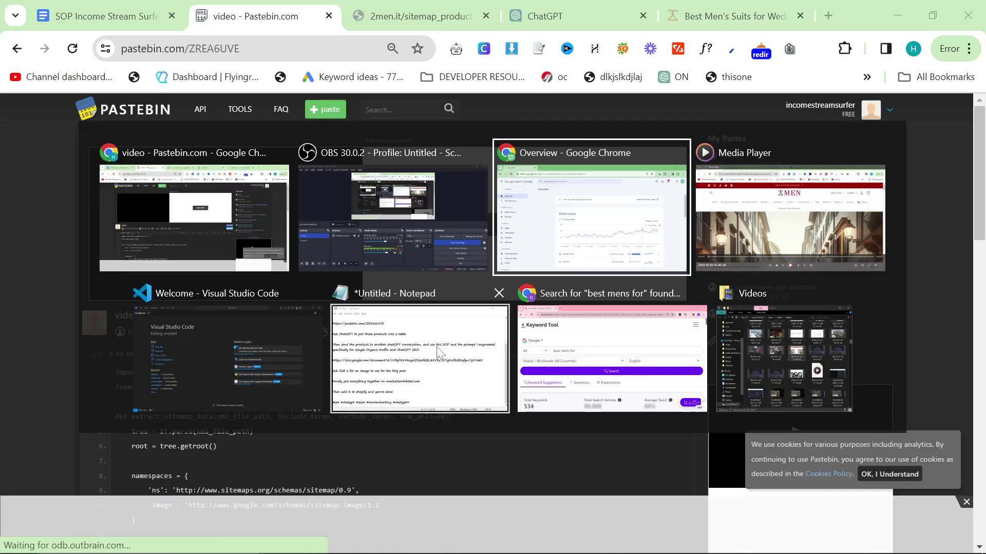
left_click(452, 346)
scroll(349, 300, "up", 3)
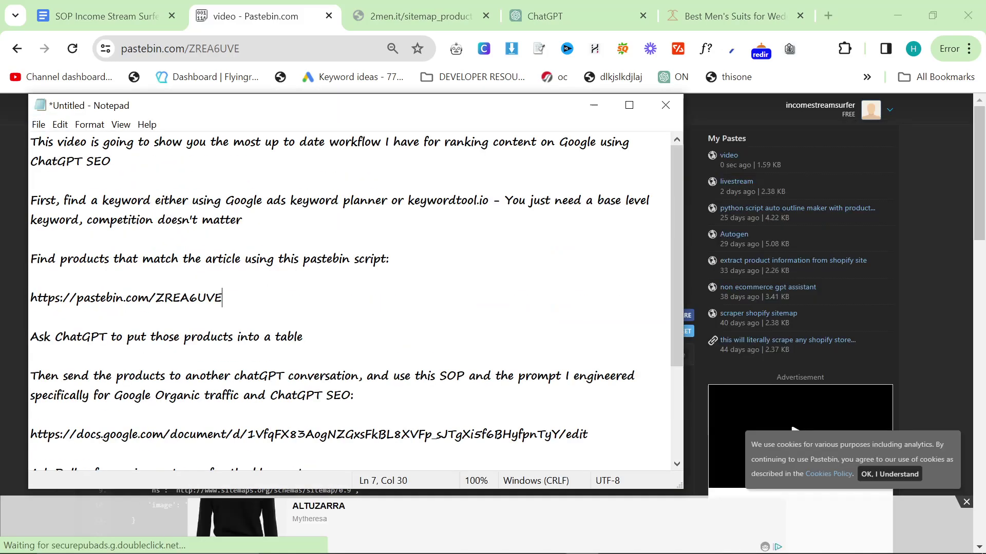
left_click_drag(223, 297, 2, 257)
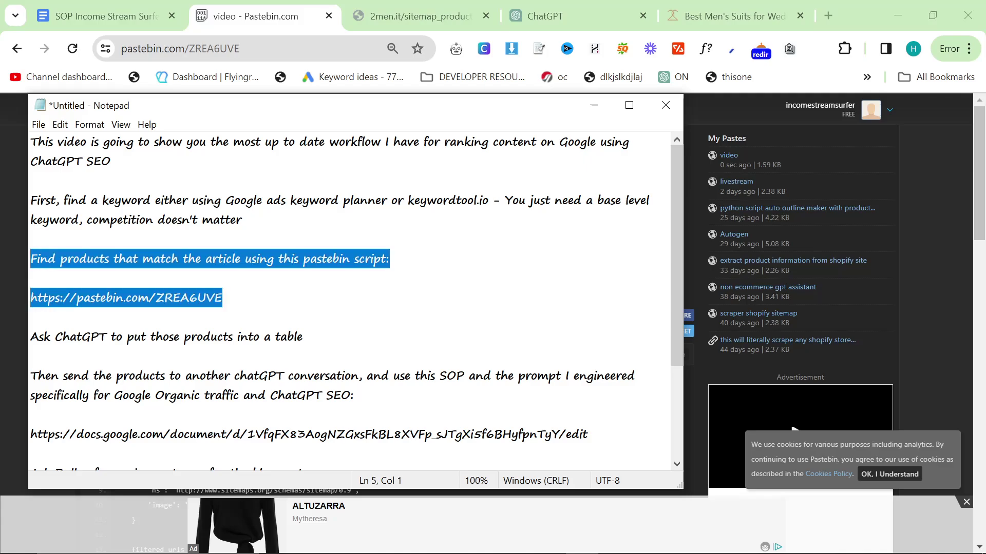
left_click(593, 105)
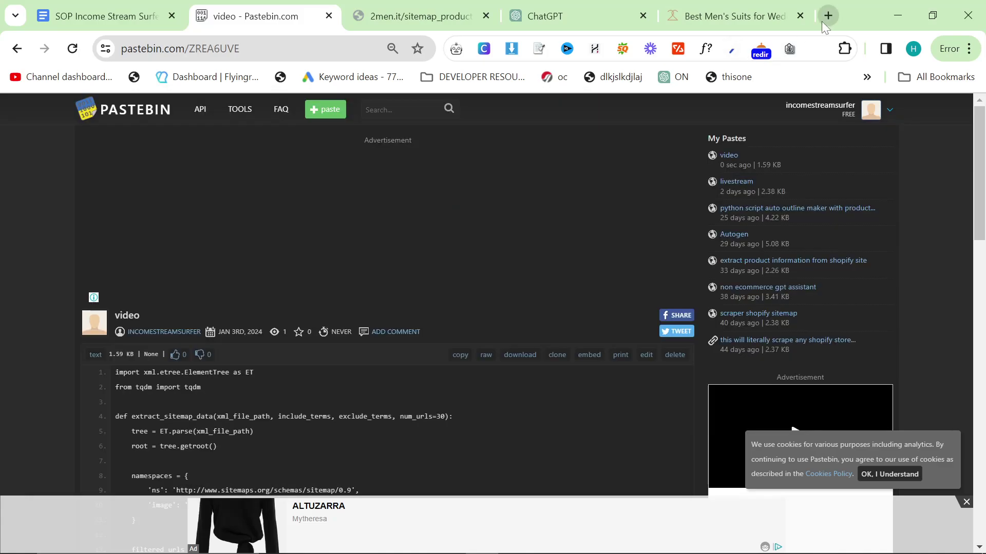
Search Google for "visual studio code" and "python" in separate new browser tabs
key("alt+Tab")
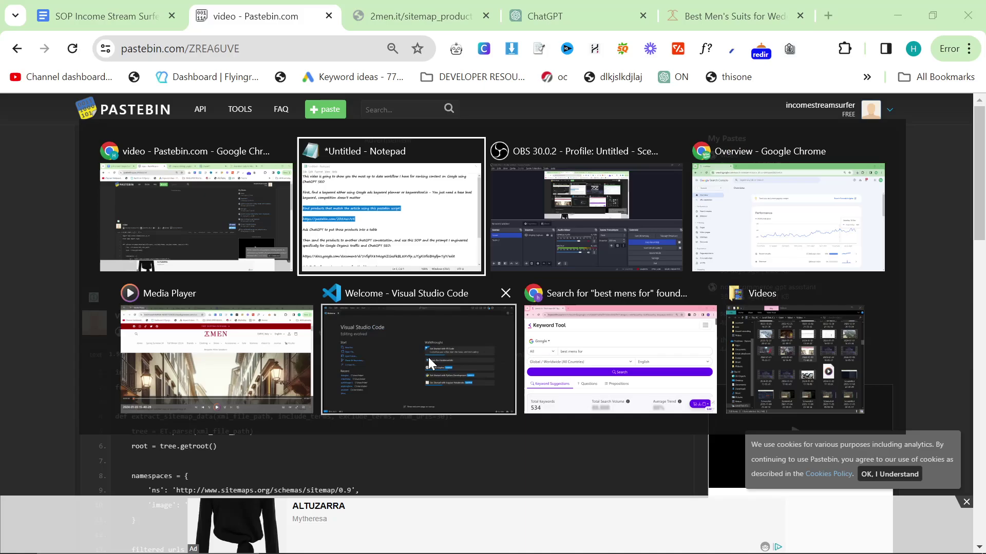
left_click(428, 357)
key("alt+Tab")
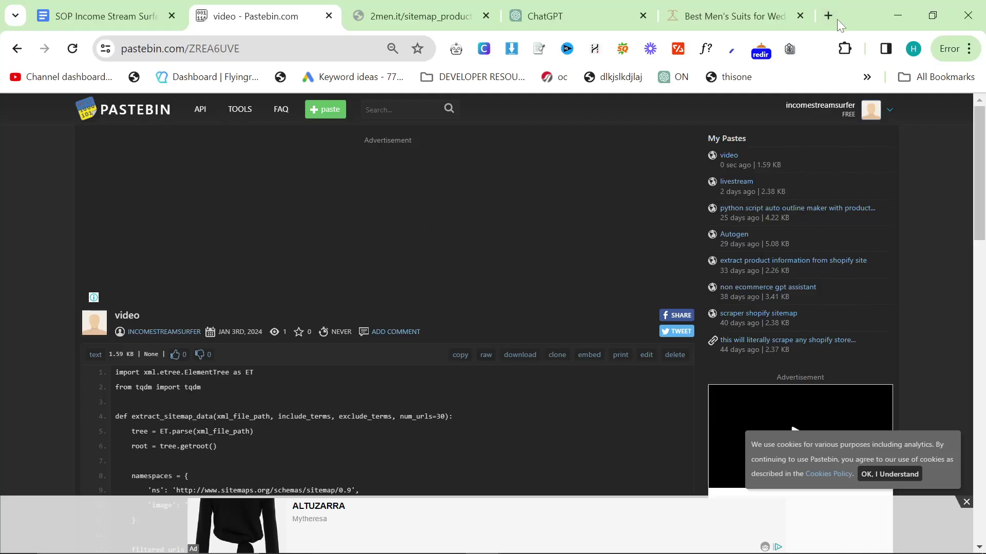
left_click(832, 16)
type("visual studio code")
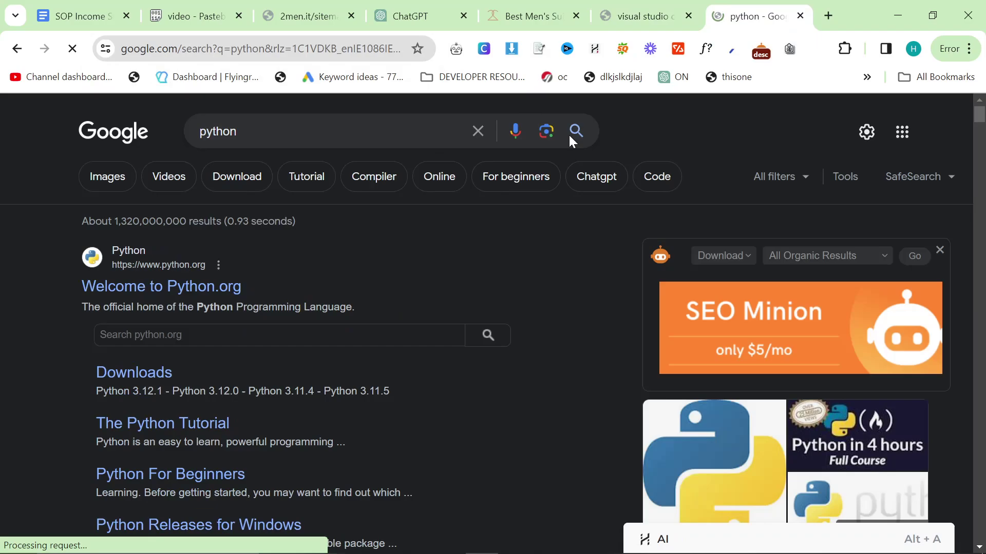
left_click(621, 16)
Switch to Visual Studio Code, create a folder named video123 in the user's home directory and open it as the workspace
key("alt+Tab")
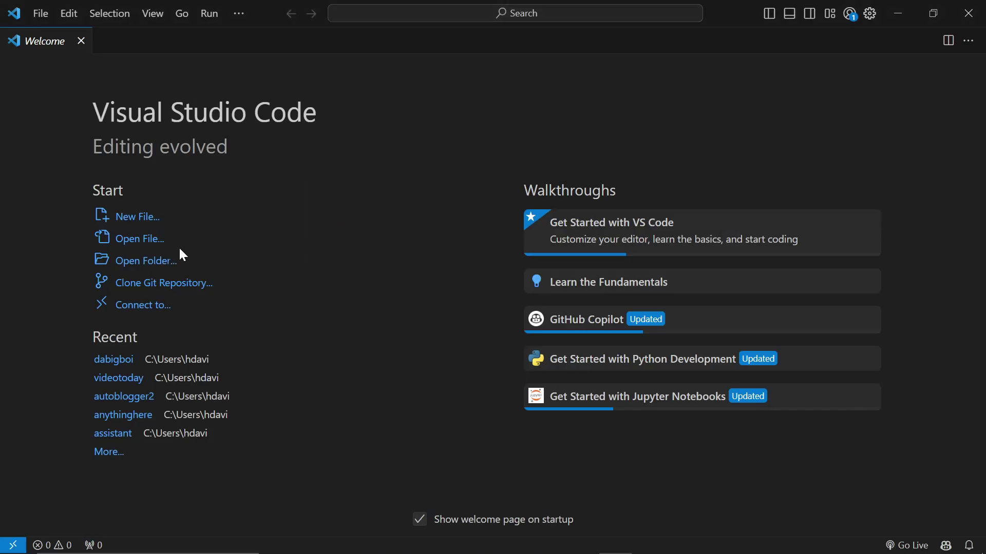
left_click(155, 263)
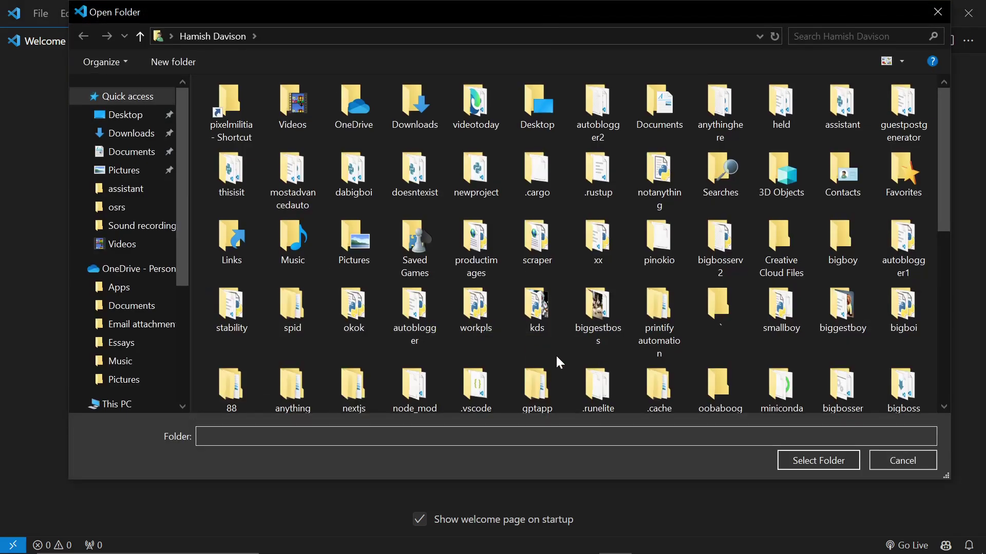
right_click(557, 354)
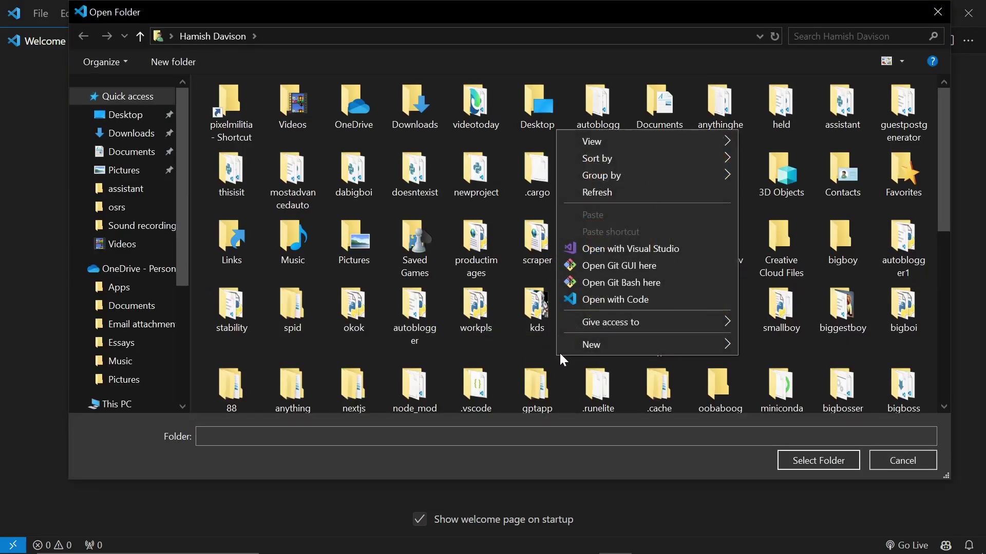
mouse_move(567, 351)
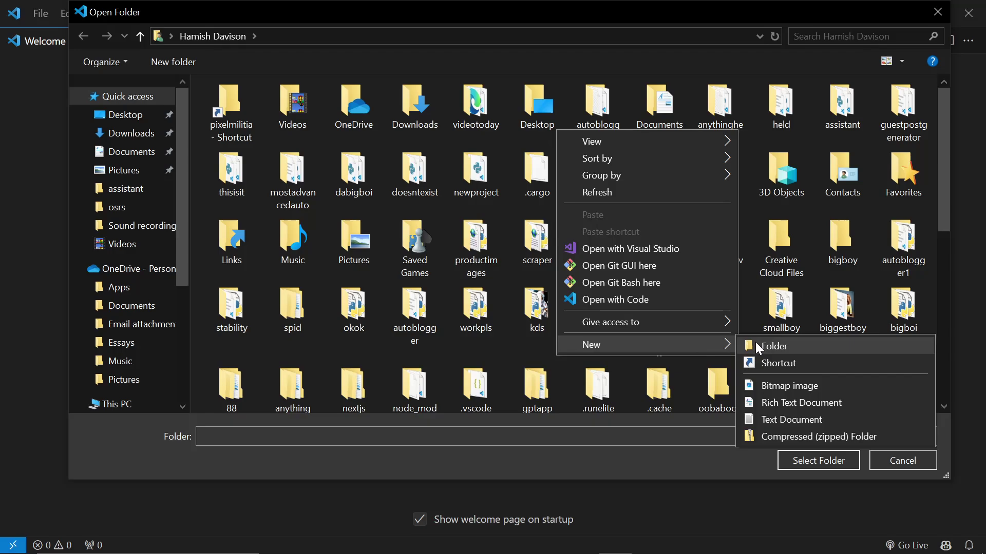
left_click(770, 345)
type("video123")
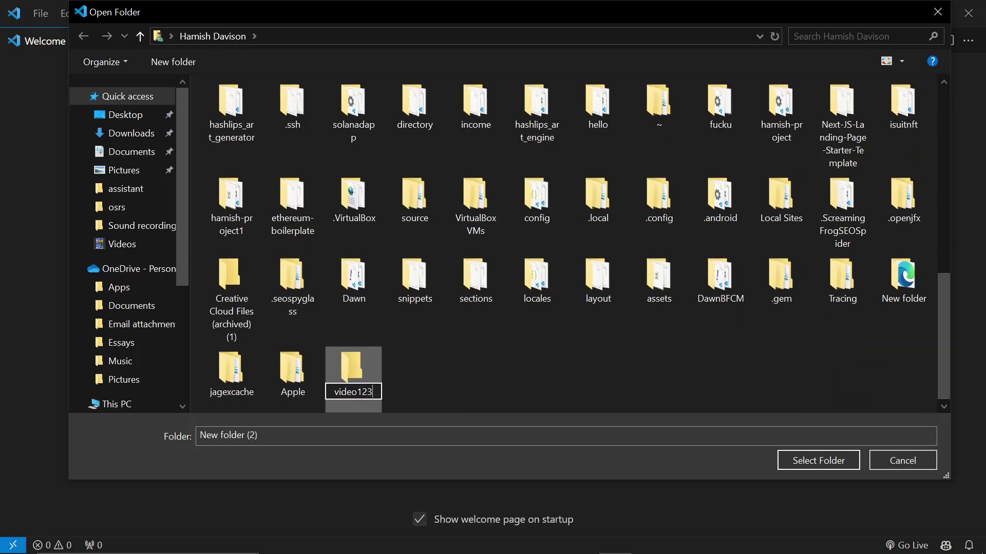
key("Return")
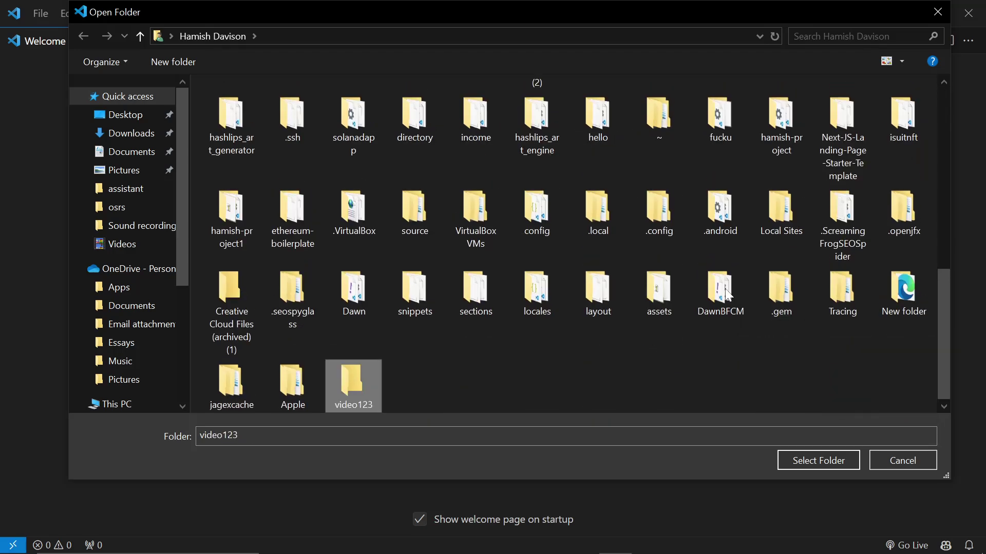
left_click(814, 462)
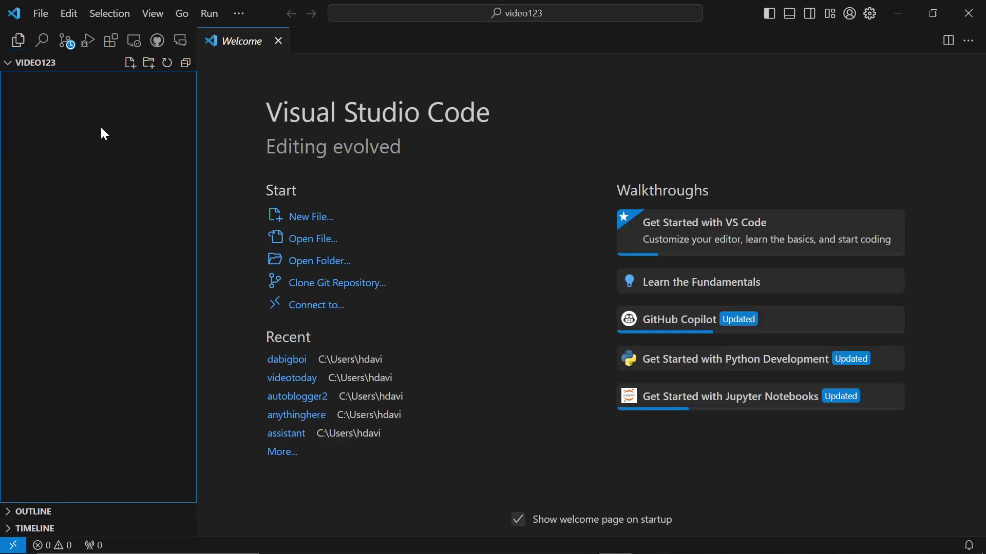
Create a file named hi.py in the video123 folder and paste the copied sitemap extraction script into it
right_click(101, 130)
left_click(131, 144)
type("hi.py")
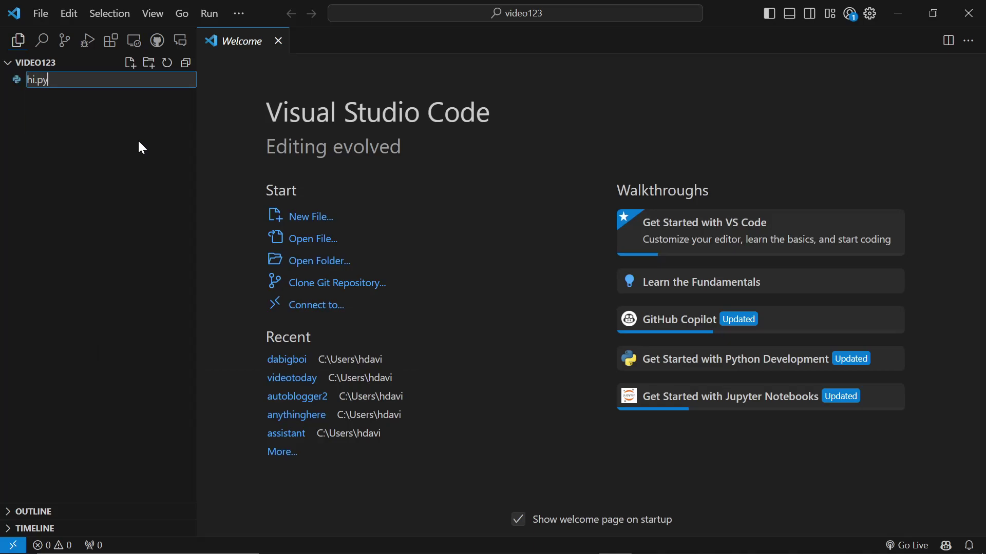
key("Return")
key("ctrl+v")
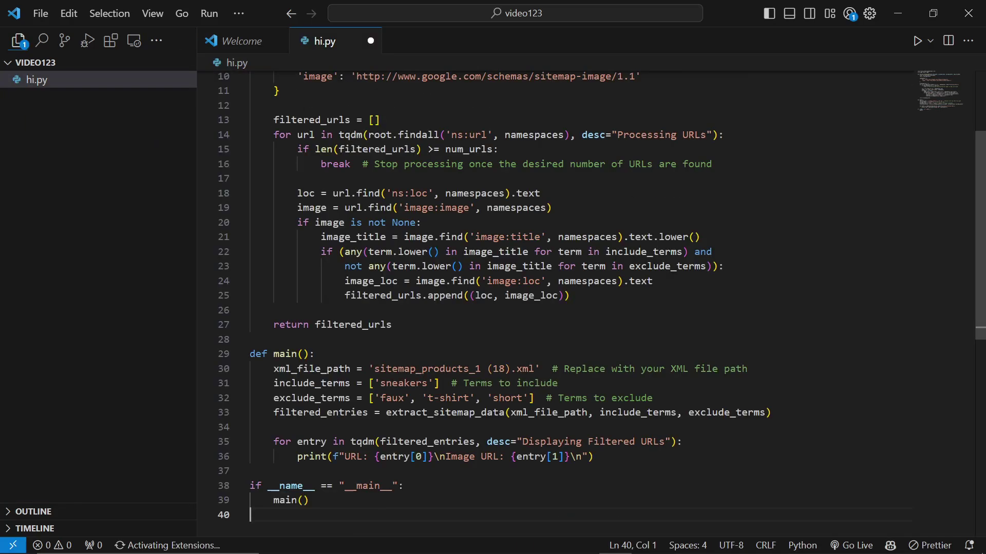
Review the sitemap script in hi.py, highlighting the include term 'sneakers' and the list of exclude terms
scroll(554, 303, "up", 3)
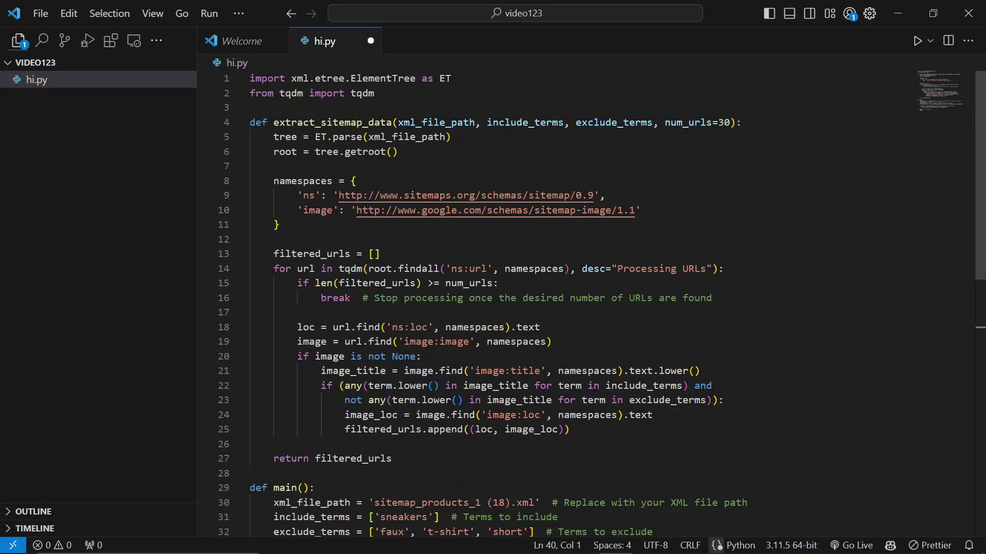
scroll(554, 303, "down", 3)
scroll(595, 305, "down", 2)
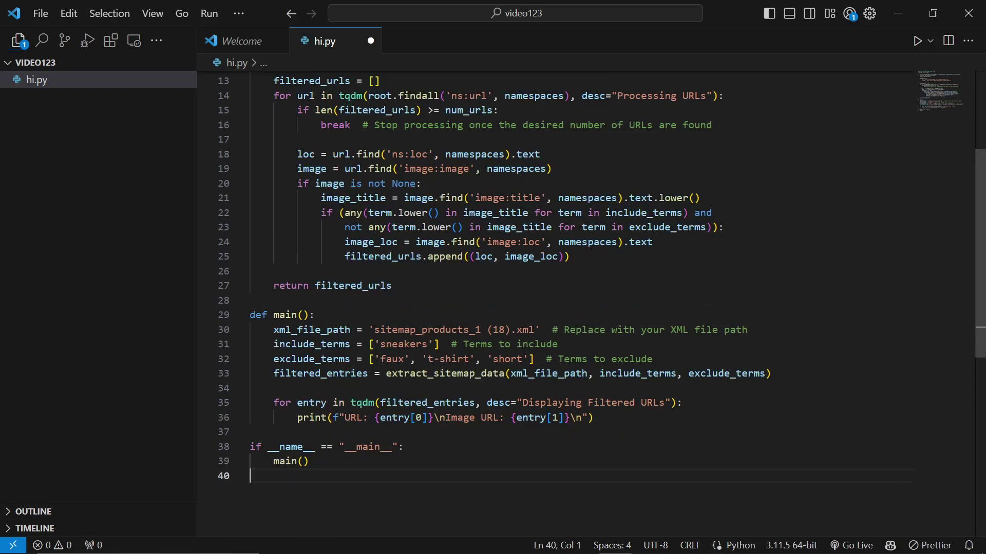
double_click(403, 343)
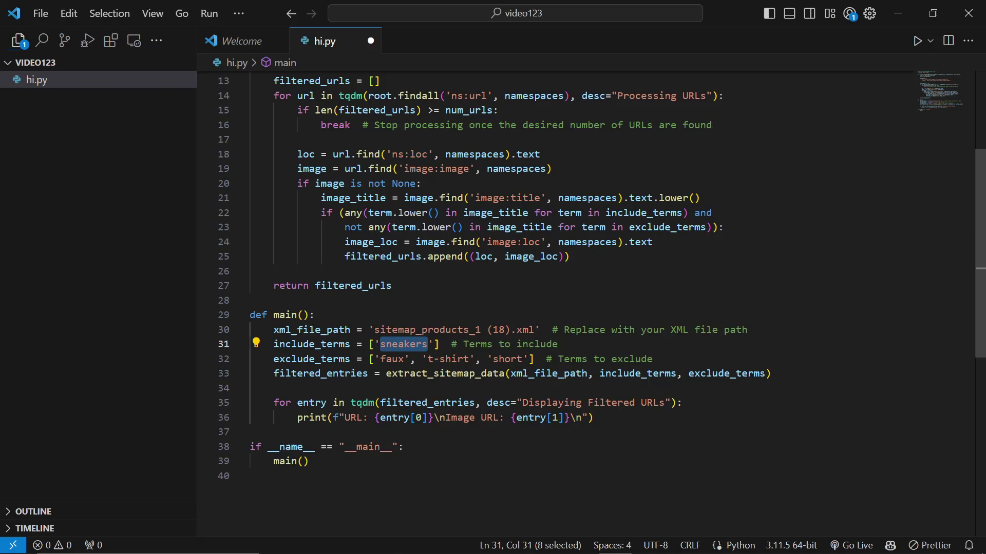
left_click_drag(379, 359, 528, 359)
left_click(528, 359)
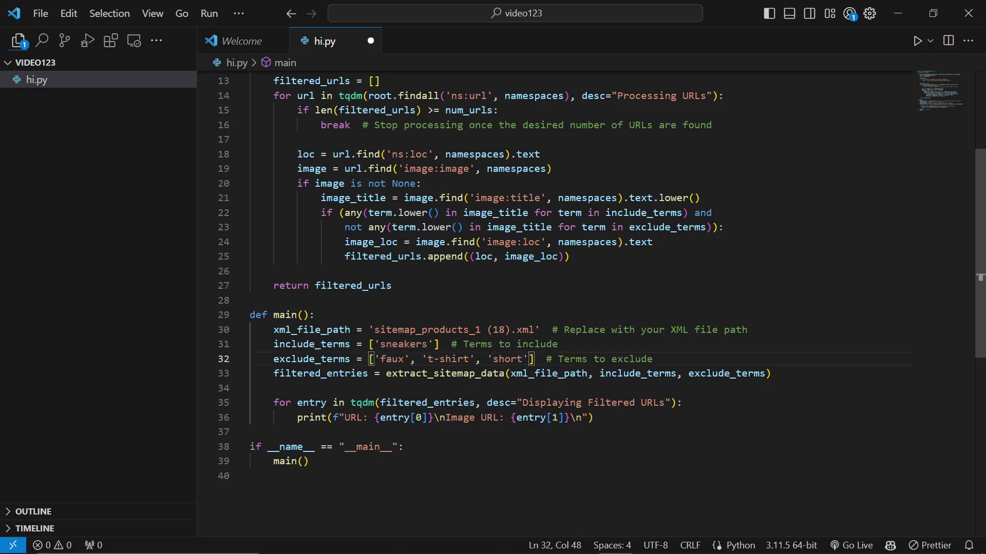
Switch to the Keyword Tool window in Chrome and examine the site address, search form and Pro subscription notice
key("alt+Tab")
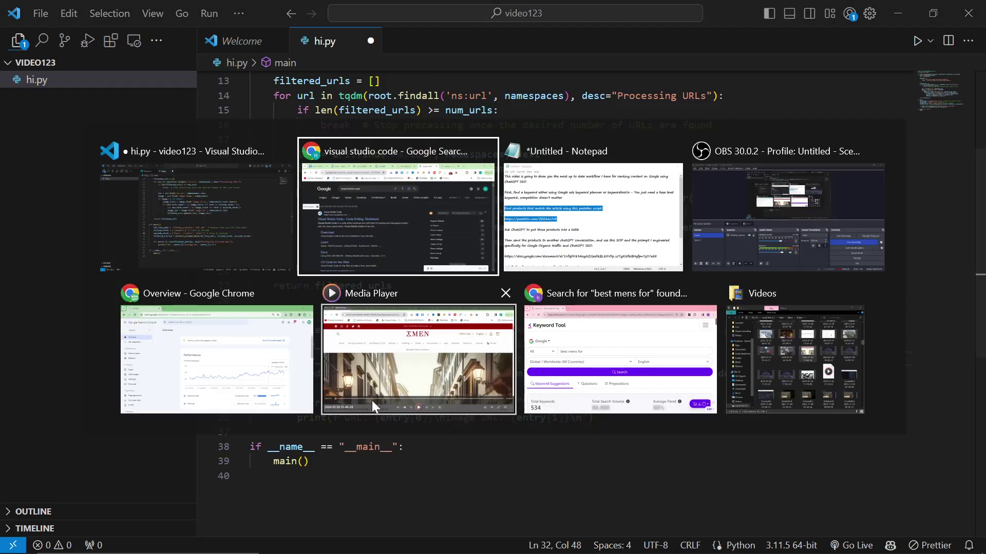
left_click(596, 386)
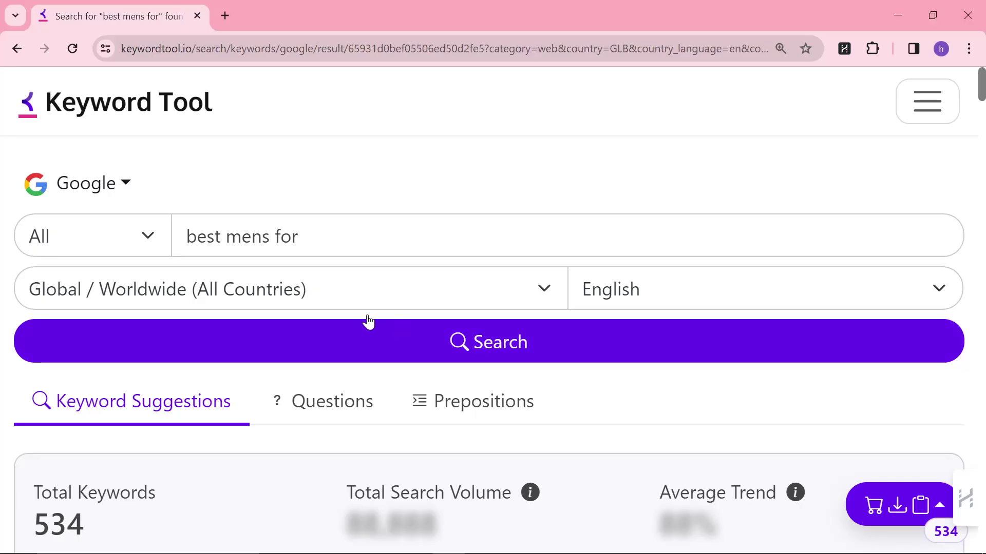
key("ctrl+l")
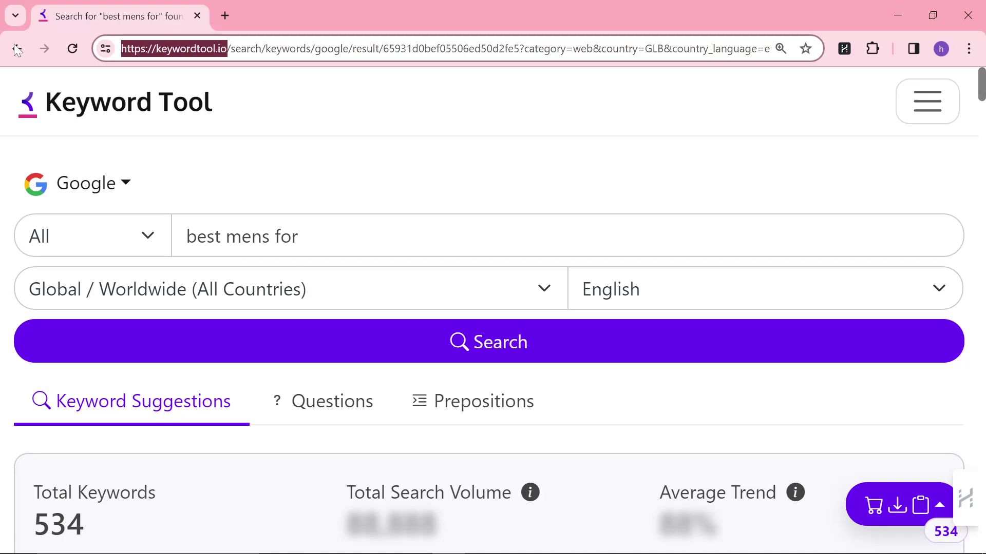
scroll(326, 194, "down", 4)
scroll(325, 194, "up", 2)
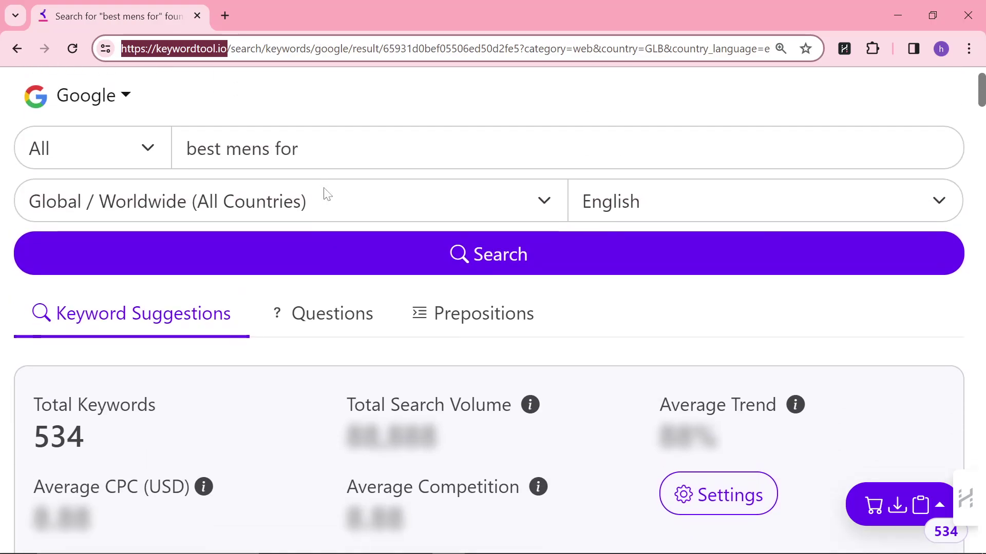
scroll(449, 405, "down", 4)
left_click_drag(155, 389, 874, 398)
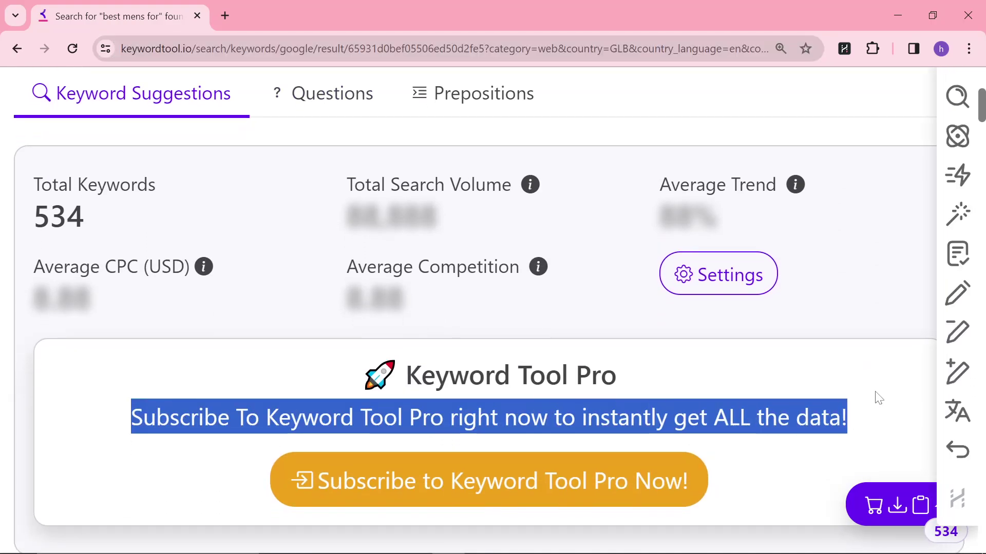
left_click(703, 379)
scroll(704, 375, "up", 1)
scroll(704, 376, "up", 5)
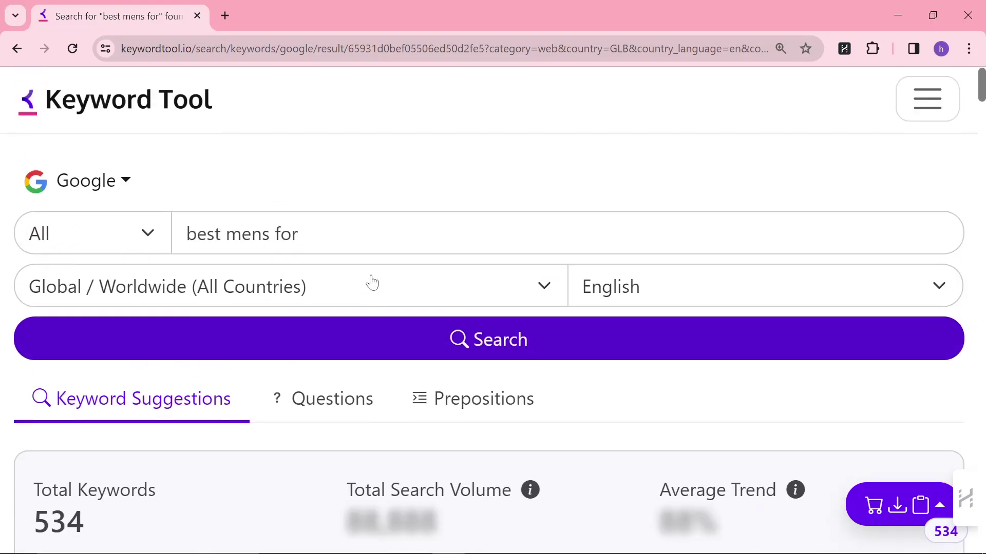
key("ctrl+plus")
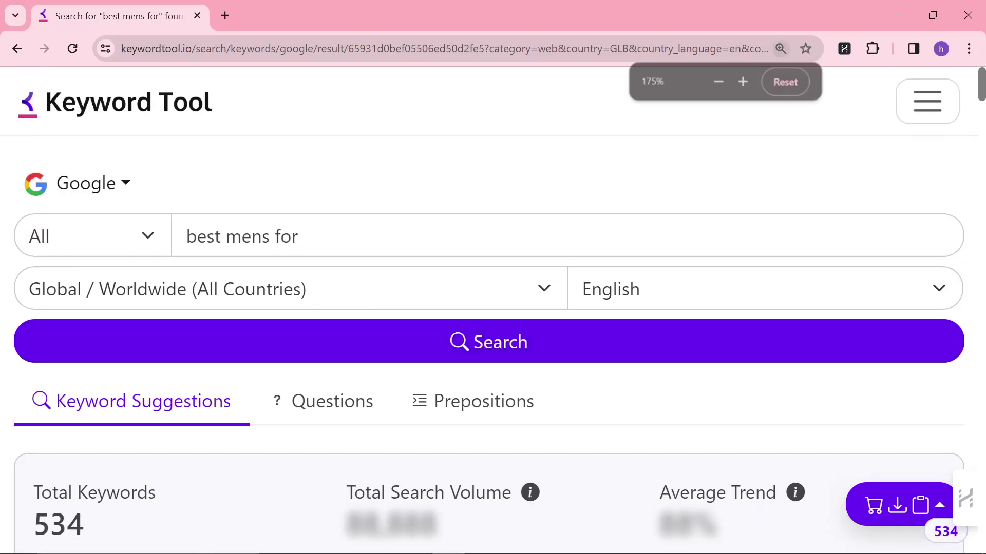
Highlight the seed phrase "best mens for" in the keyword search field, including the word "mens" on its own
left_click_drag(399, 263, 371, 218)
left_click(369, 229)
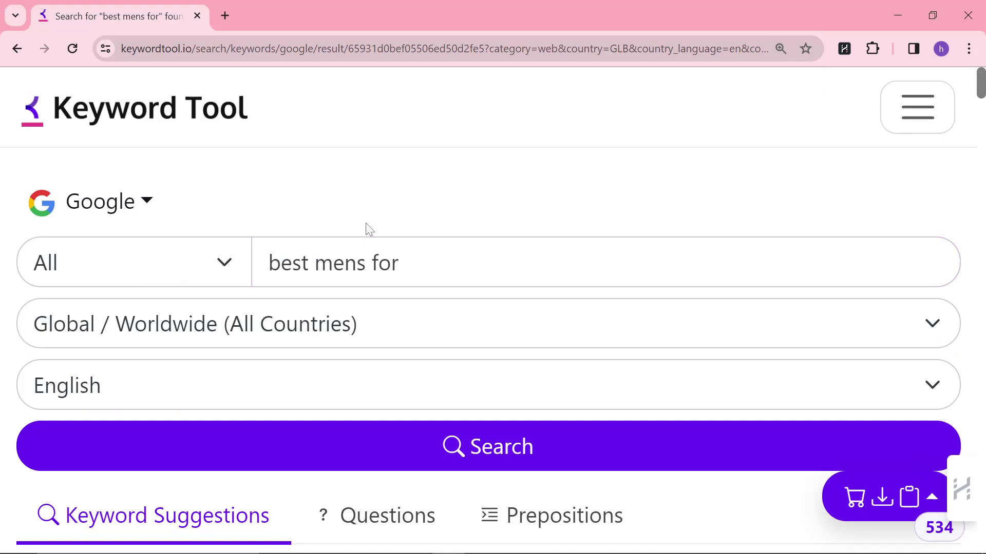
key("ctrl+minus")
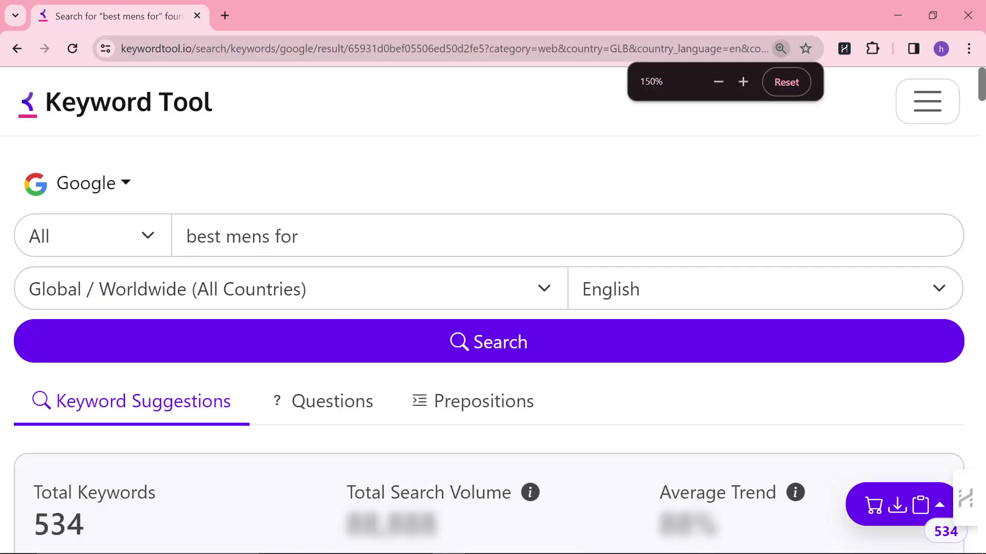
key("ctrl+plus")
triple_click(333, 262)
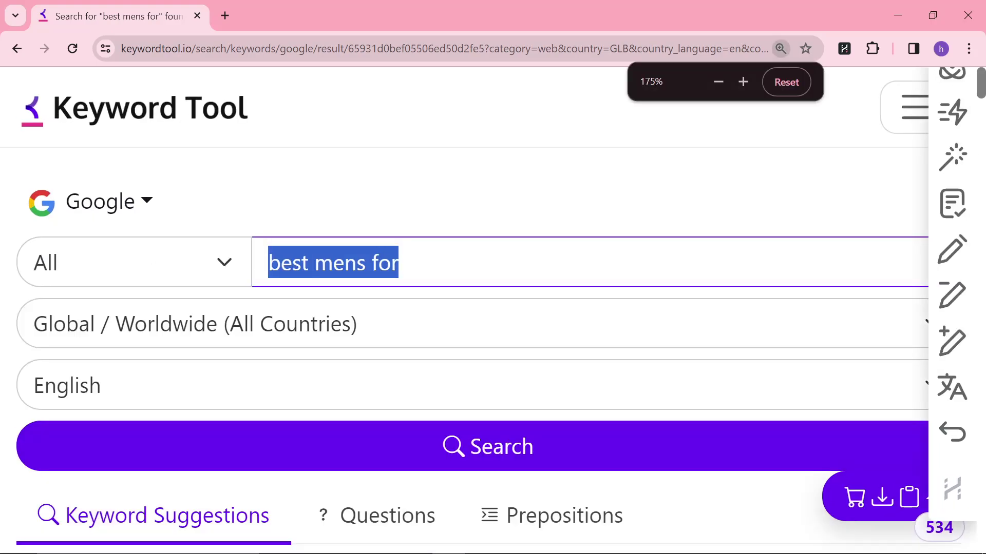
double_click(334, 263)
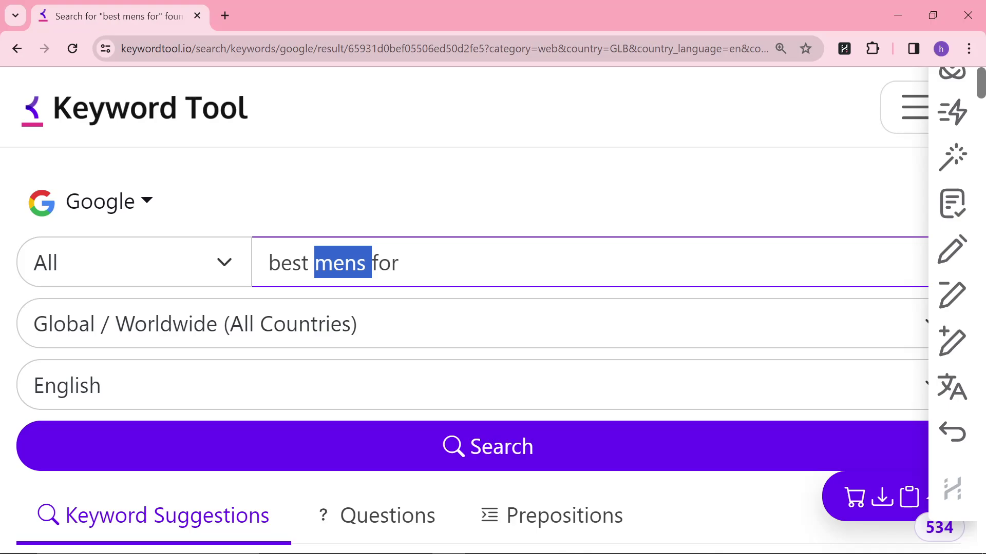
left_click(426, 226)
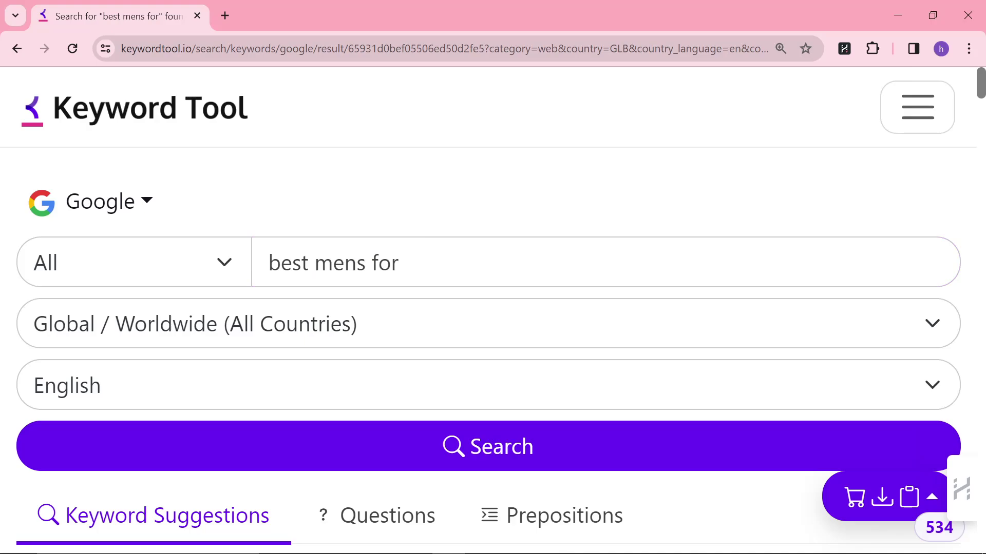
left_click_drag(400, 262, 210, 256)
left_click(392, 229)
Look through the first keyword suggestions, highlight "best men's formal sneakers" and tick the "best mens formal raincoat" keyword
scroll(381, 286, "down", 10)
key("ctrl+minus")
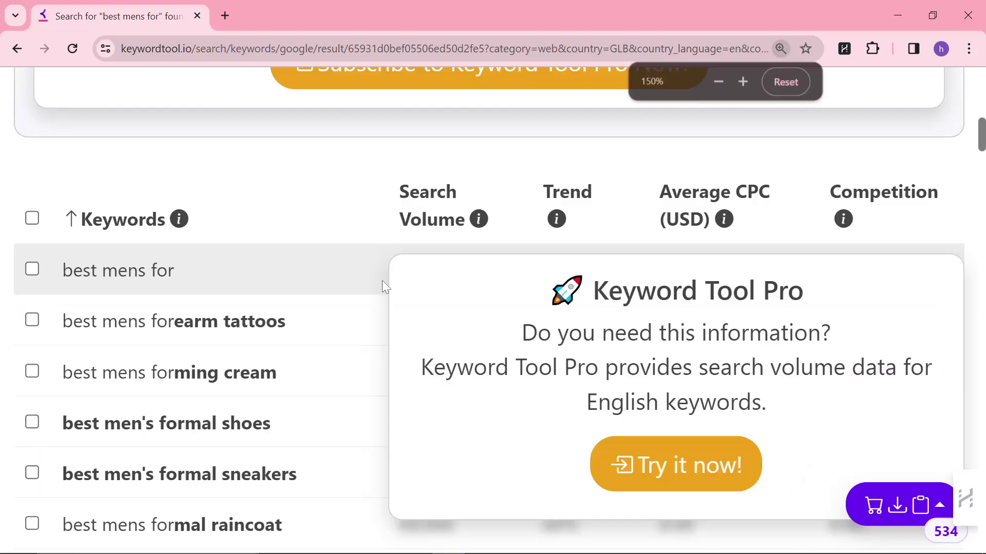
scroll(382, 280, "down", 2)
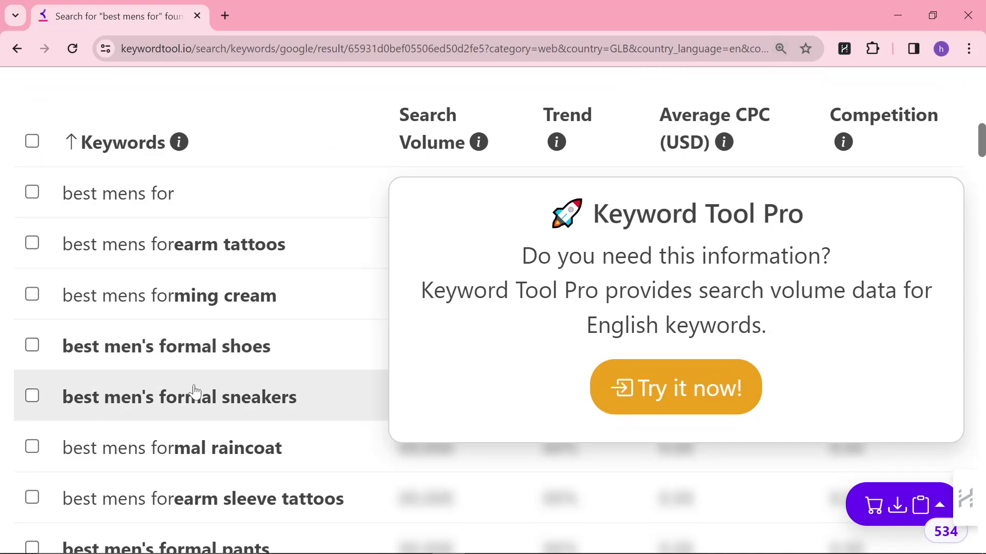
left_click_drag(128, 406, 290, 398)
left_click_drag(300, 446, 60, 451)
left_click(206, 450)
scroll(205, 446, "down", 8)
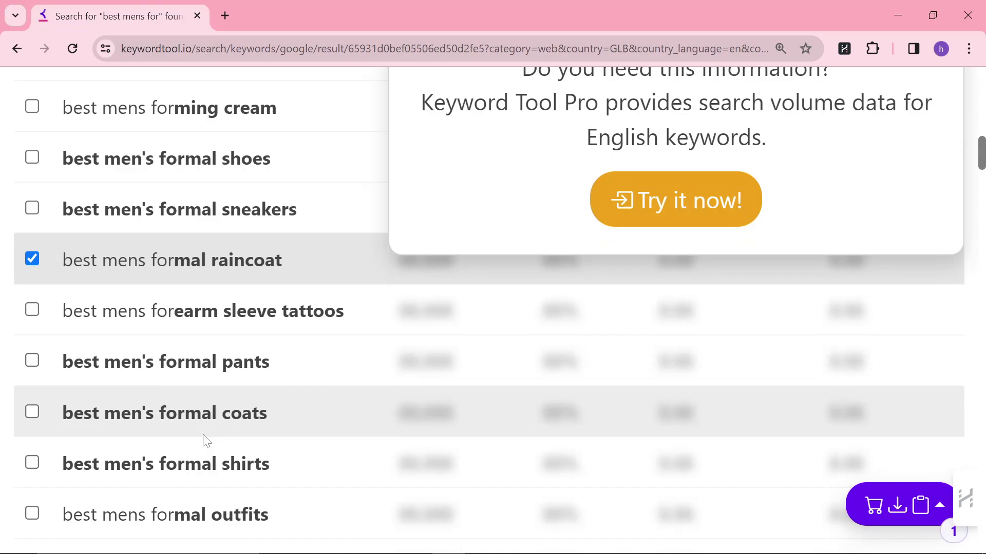
Find the backpack keywords further down the suggestions and select "best men's backpack for work"
scroll(205, 436, "down", 8)
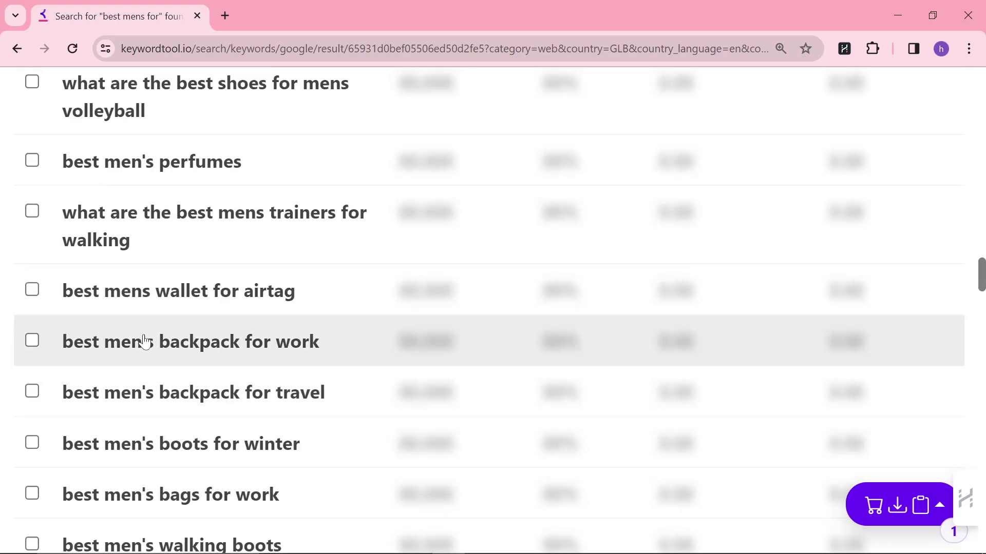
left_click_drag(62, 343, 331, 396)
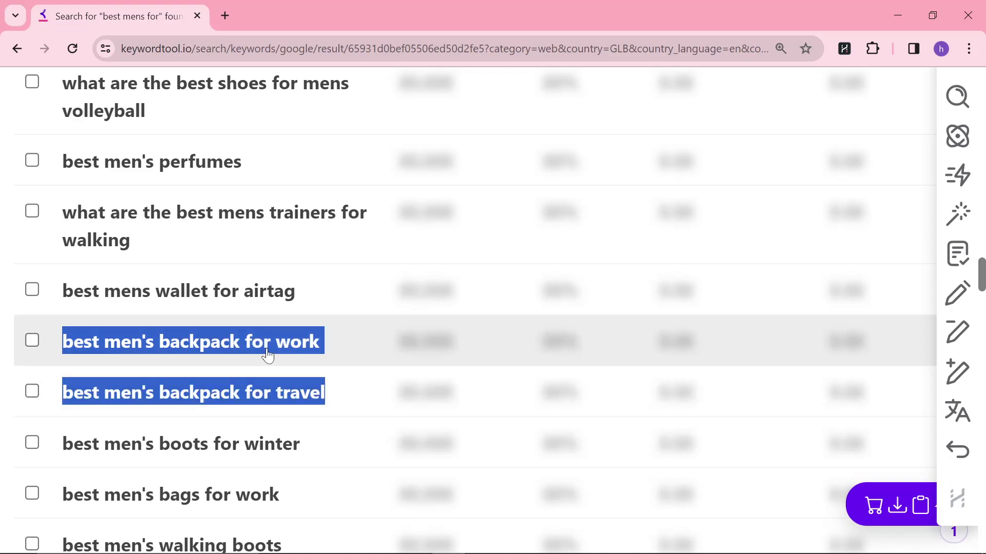
double_click(264, 343)
triple_click(263, 343)
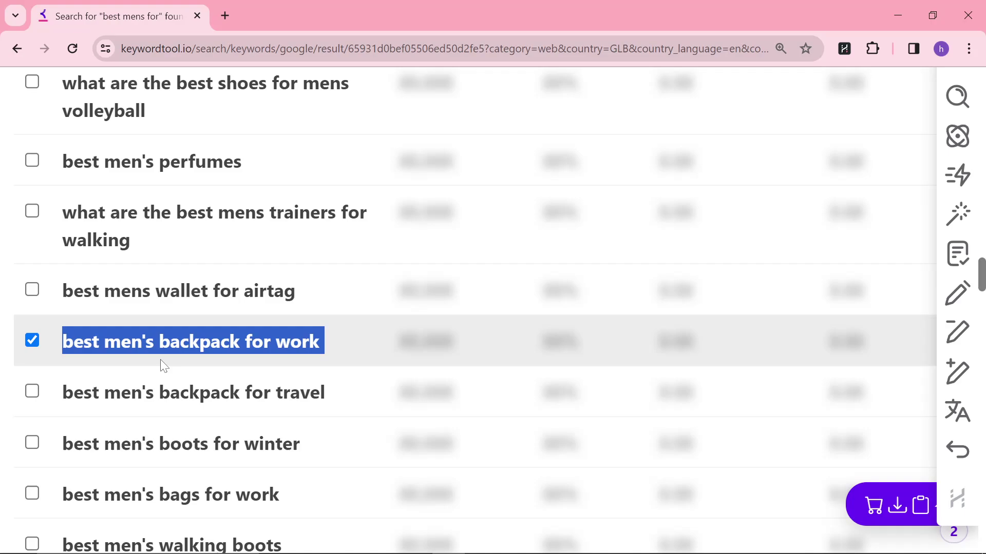
key("alt")
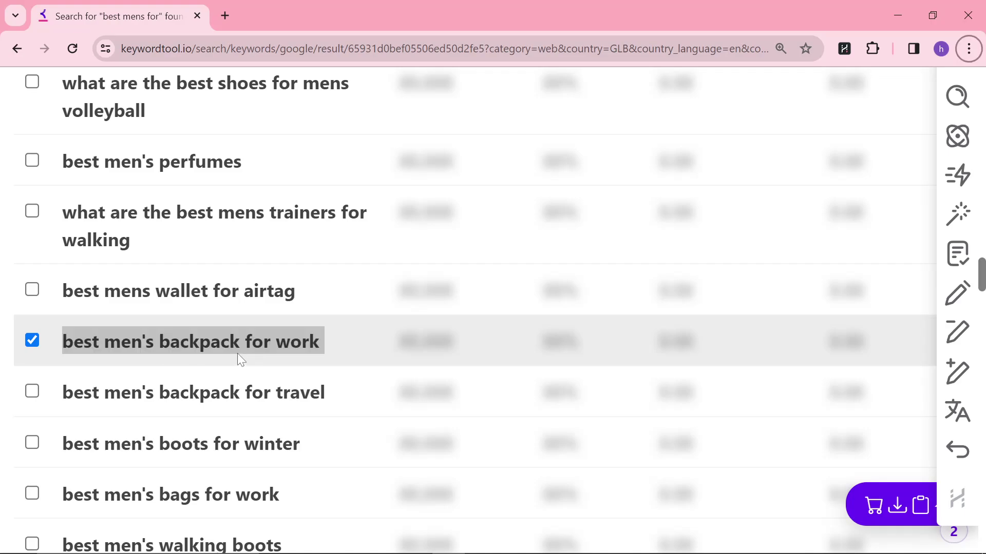
Switch back to Visual Studio Code, replace the include term in hi.py with 'backpack' and save the file
key("alt+Tab")
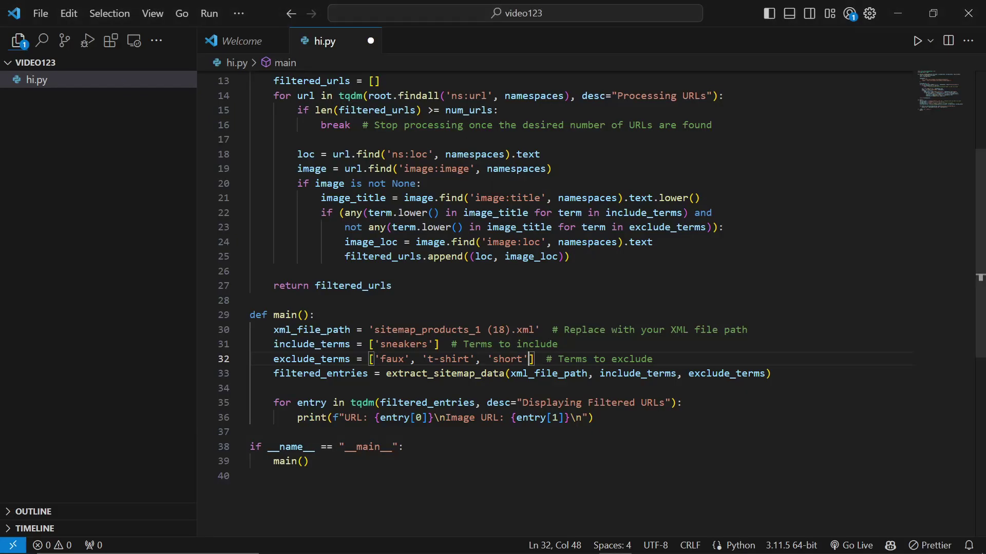
double_click(403, 344)
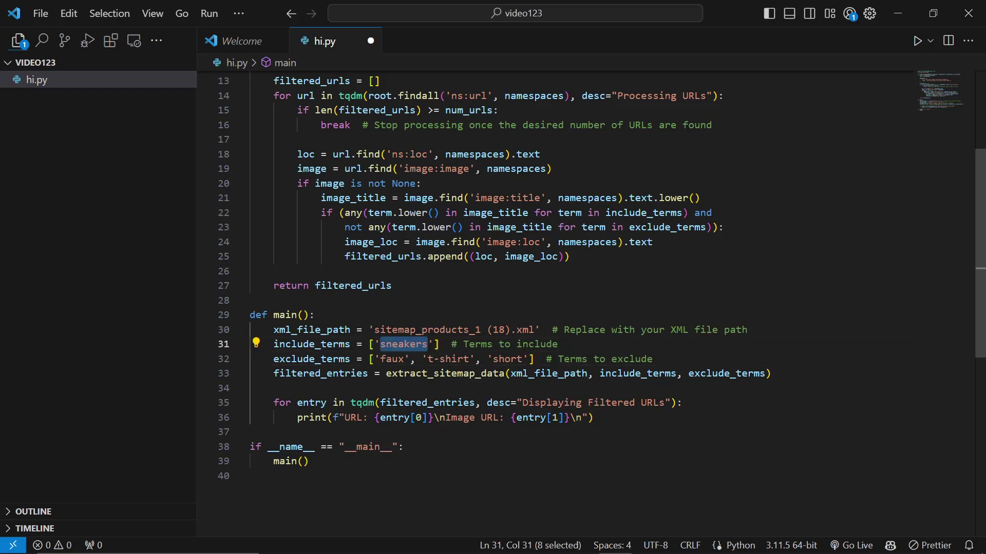
type("blackpa")
key("ctrl+BackSpace")
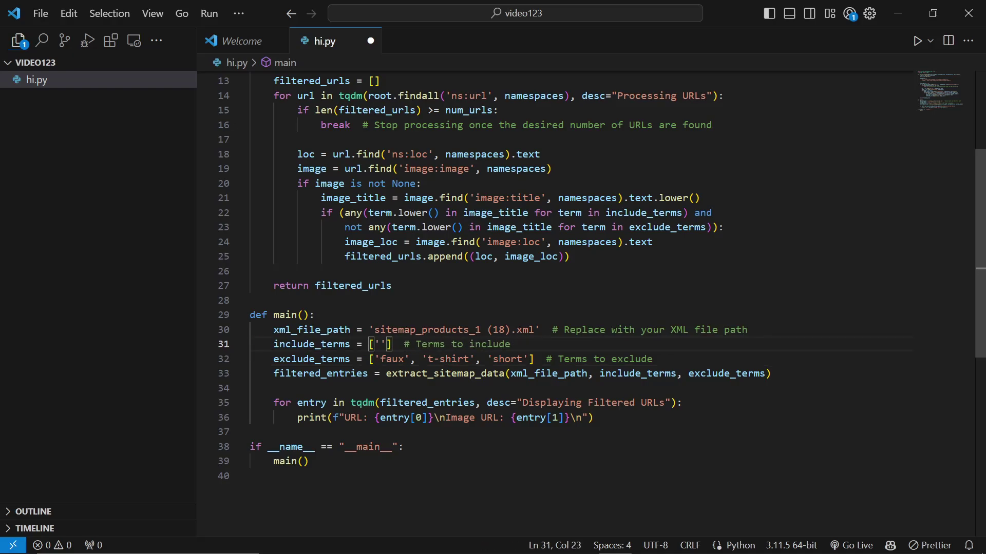
type("backpack")
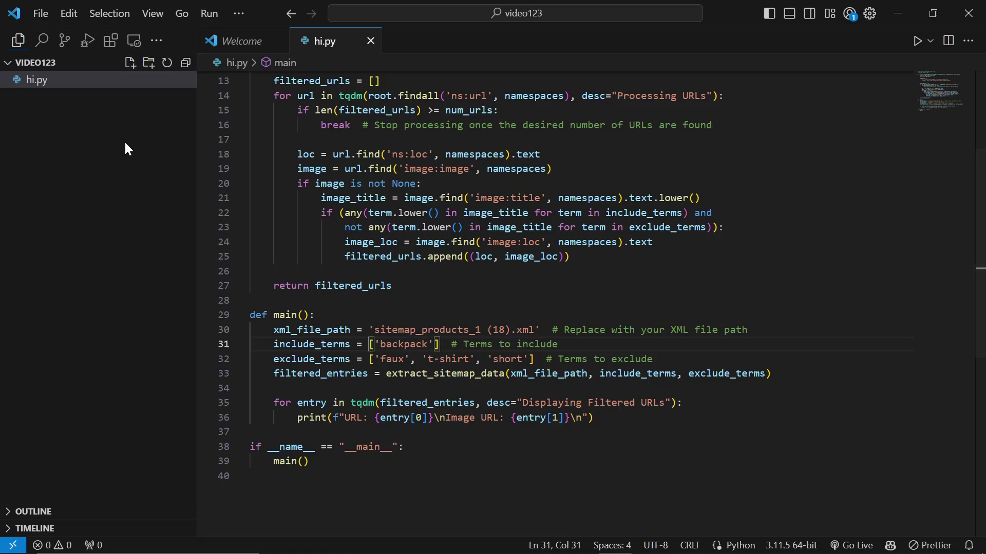
Switch to Chrome's 2men.it product sitemap and go back to the parent sitemap at 2men.it/sitemap.xml
key("alt+Tab")
key("alt+Tab")
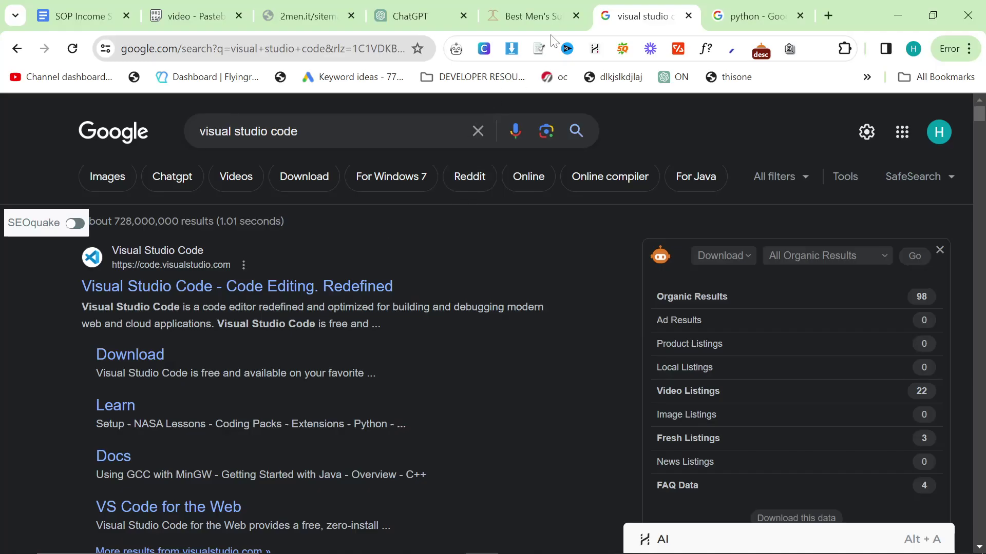
left_click(284, 19)
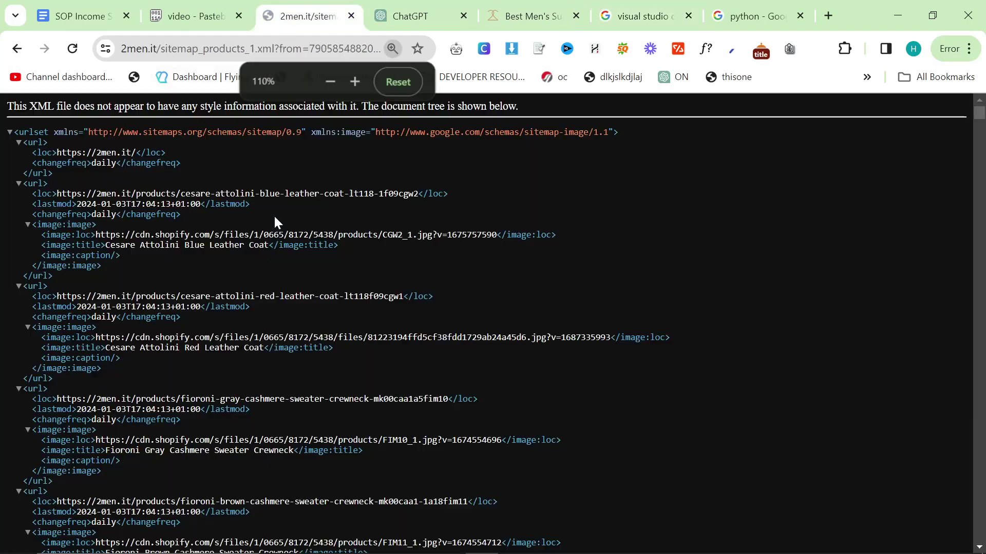
scroll(251, 185, "up", 1)
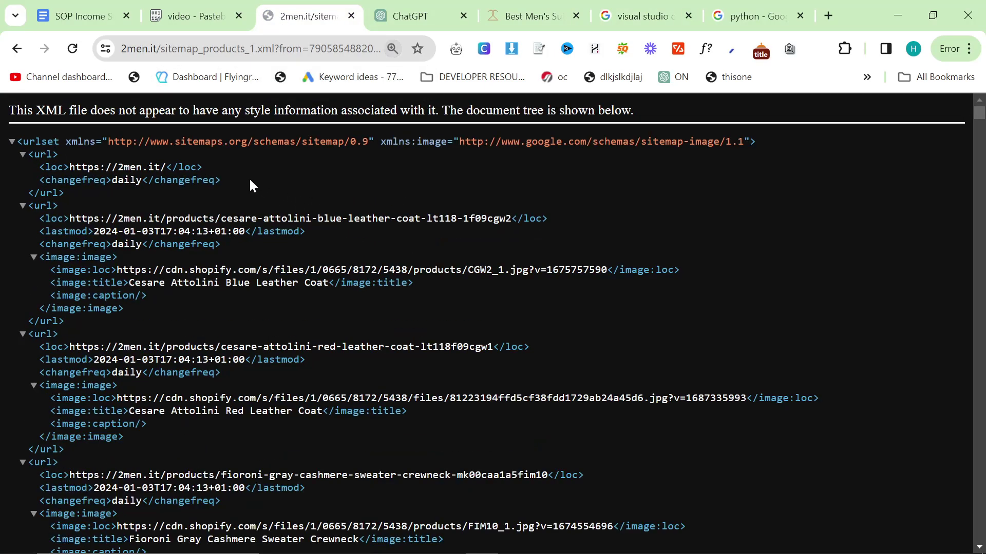
left_click_drag(164, 48, 537, 236)
left_click(536, 235)
right_click(657, 235)
left_click(667, 247)
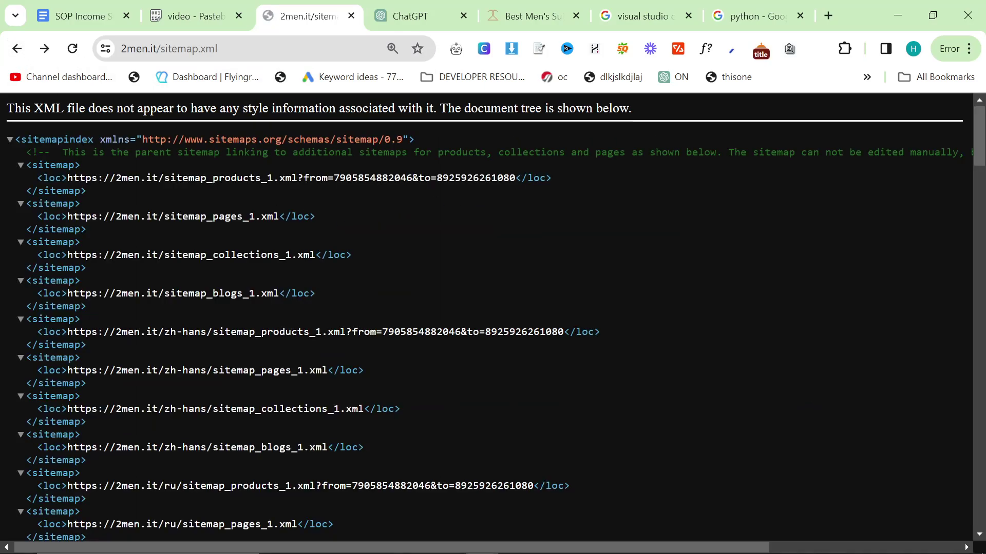
Copy the first sitemap_products_1.xml address from the parent sitemap and open it in the same browser tab
left_click_drag(514, 177, 68, 177)
key("ctrl+c")
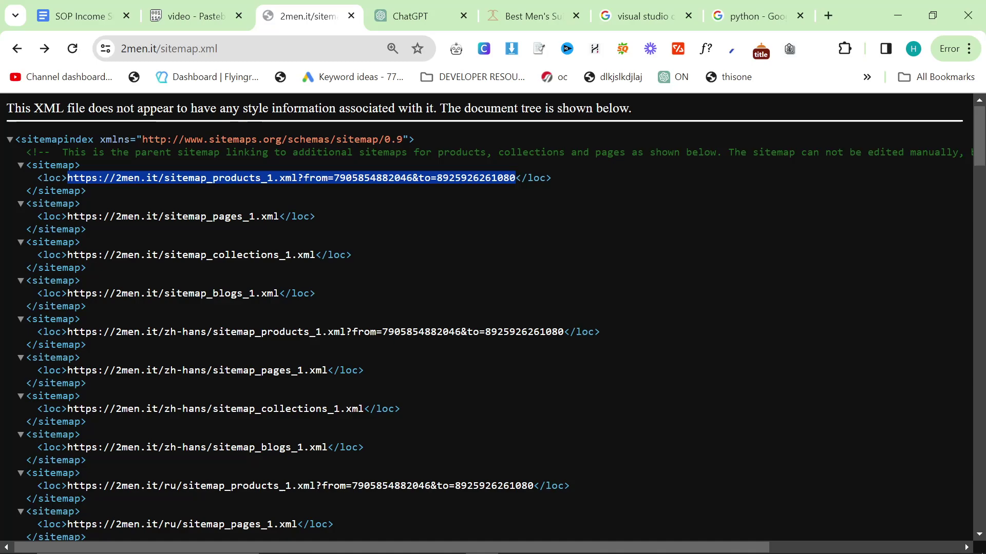
key("ctrl+l")
key("ctrl+v")
key("Return")
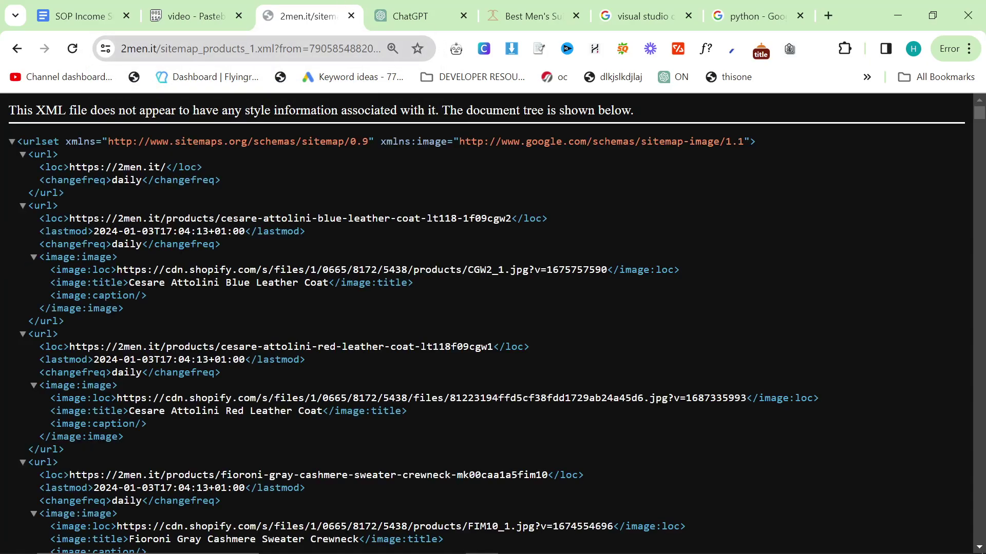
Save the open product sitemap page to Downloads as the XML document sitemap_products_1 (19)
key("ctrl+plus")
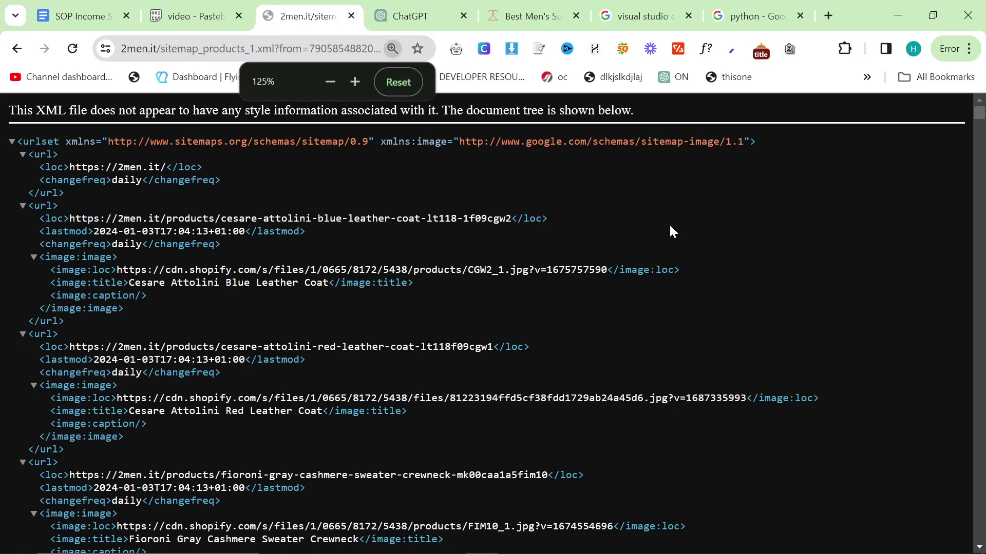
right_click(707, 223)
left_click(753, 319)
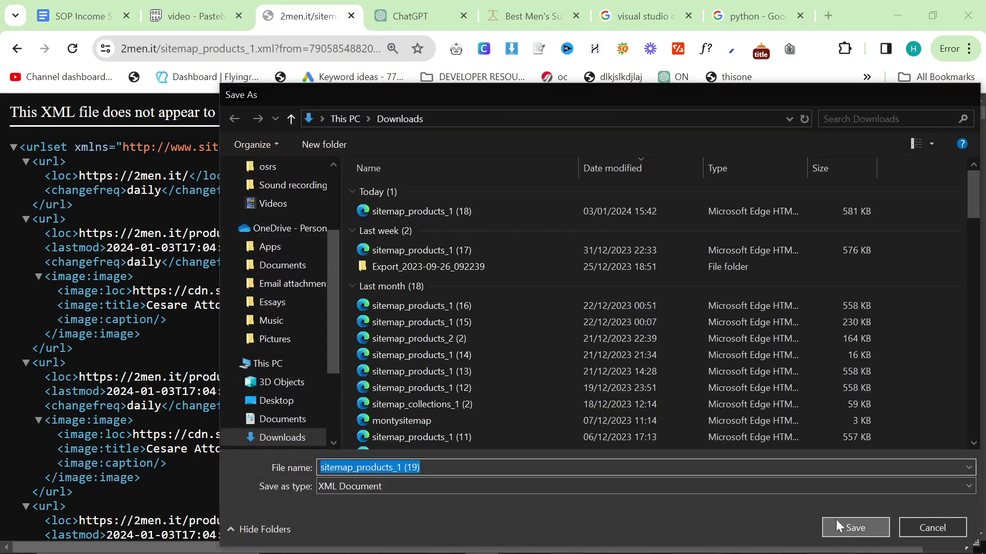
left_click(837, 524)
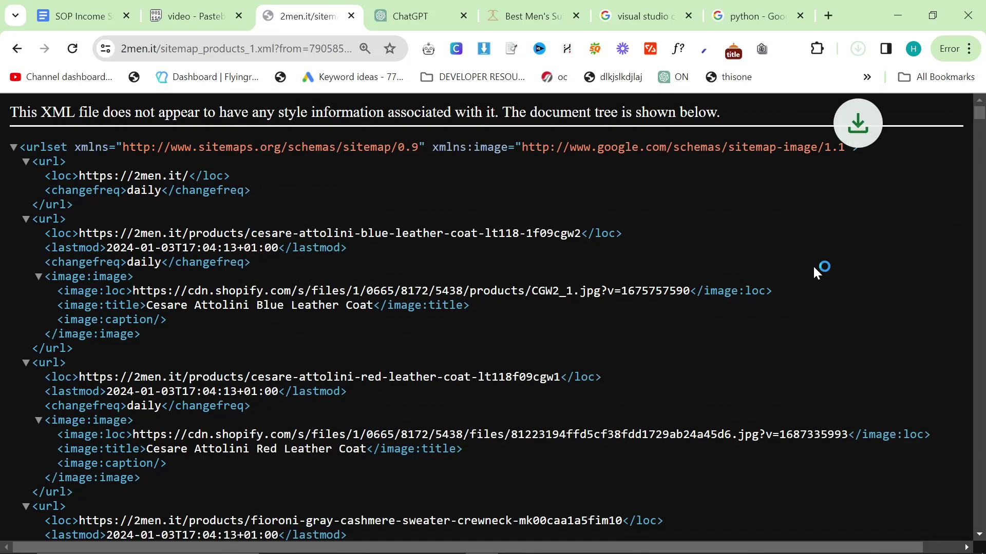
Add the downloaded sitemap_products_1 (19).xml to the video123 project in Visual Studio Code
left_click(858, 49)
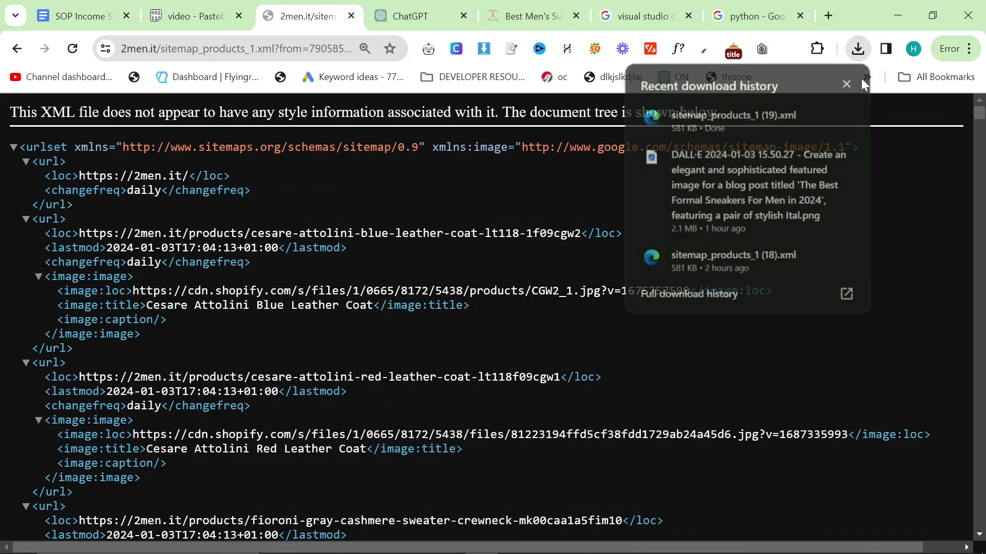
left_click_drag(784, 118, 67, 142)
key("alt+Tab")
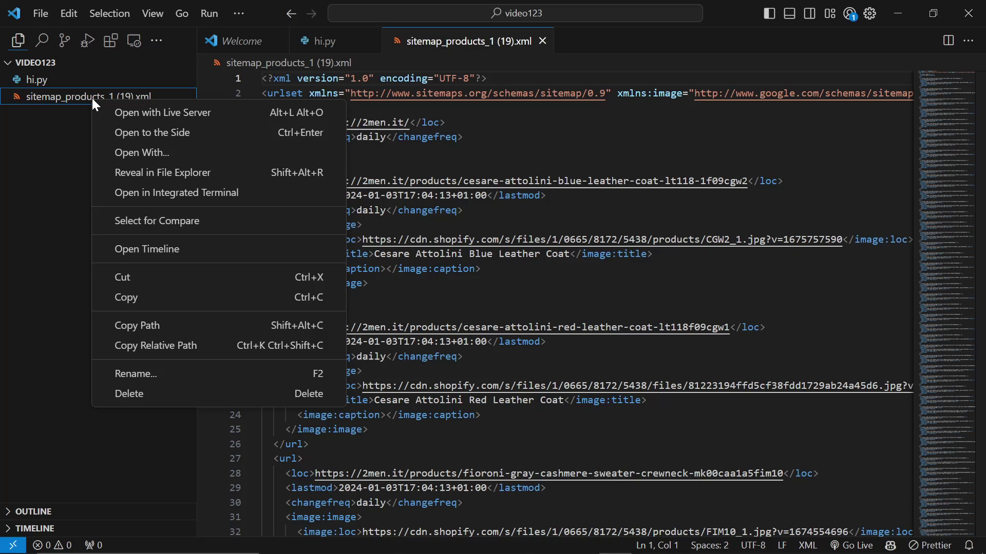
Copy the relative path of sitemap_products_1 (19).xml, use it as the xml_file_path value in hi.py and save the script
left_click(173, 347)
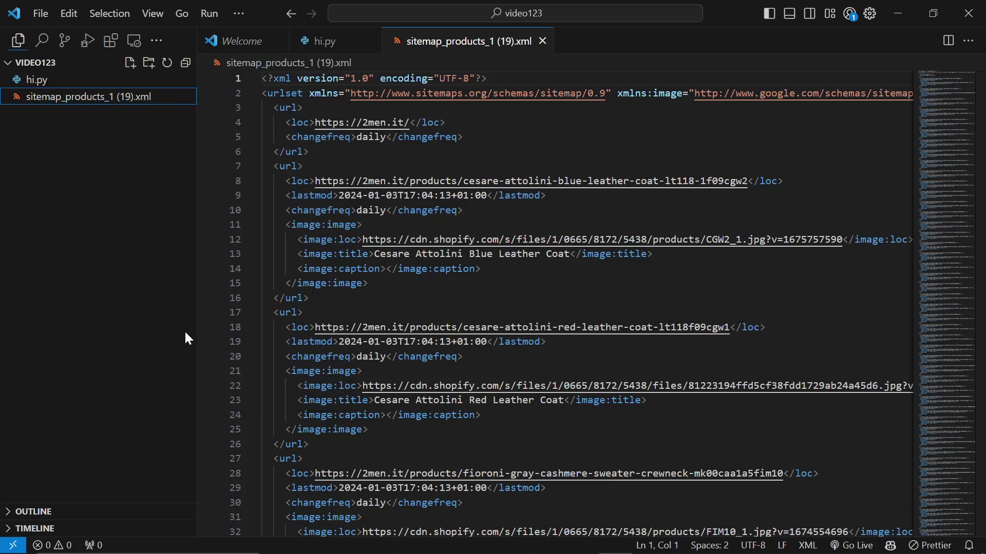
left_click(36, 80)
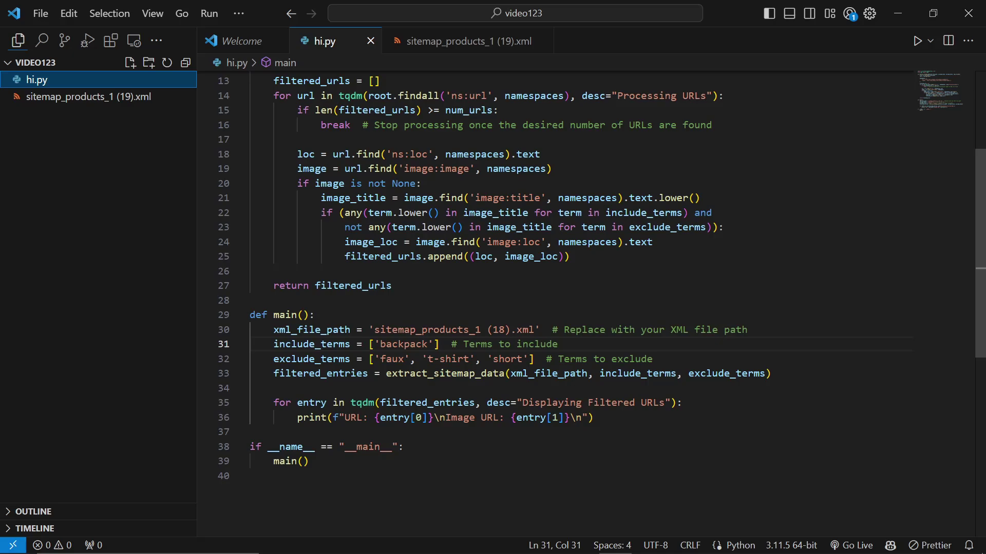
left_click_drag(374, 329, 529, 330)
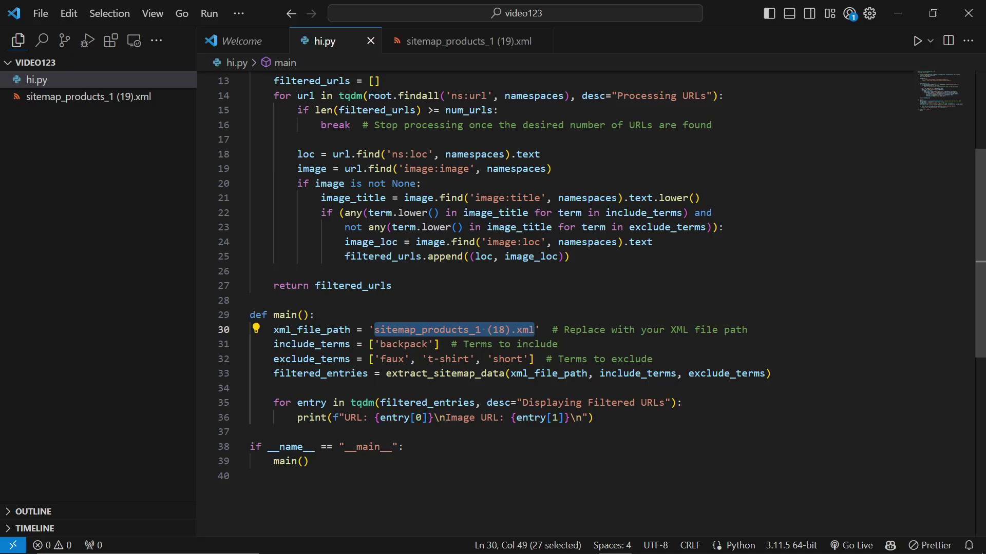
key("ctrl+v")
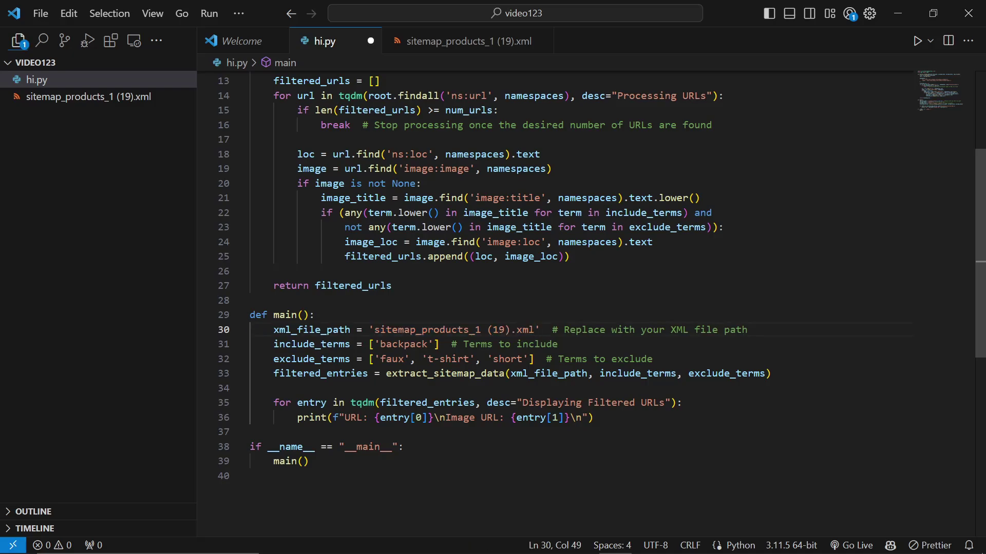
Open a new terminal in the project and run 'python hi.py'
left_click(247, 10)
mouse_move(333, 35)
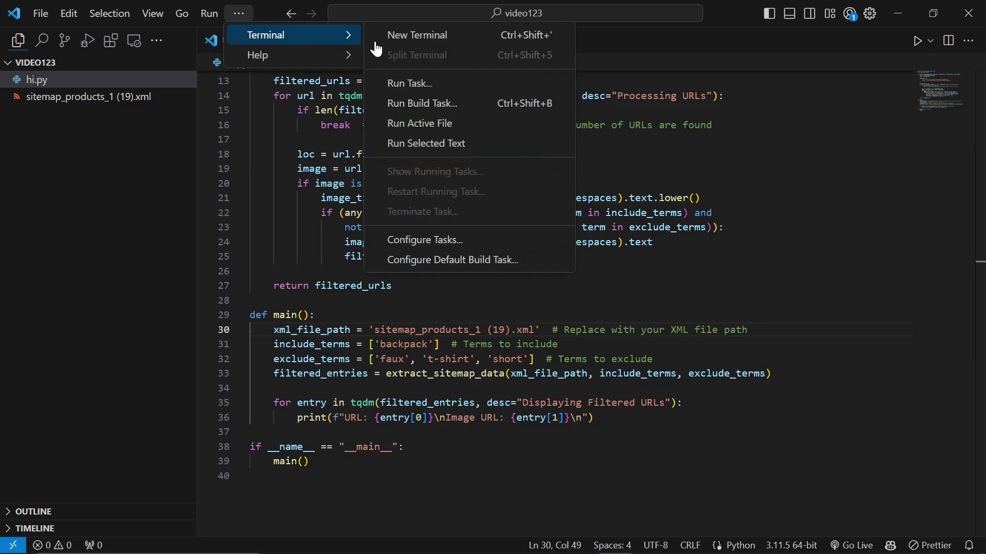
left_click(415, 40)
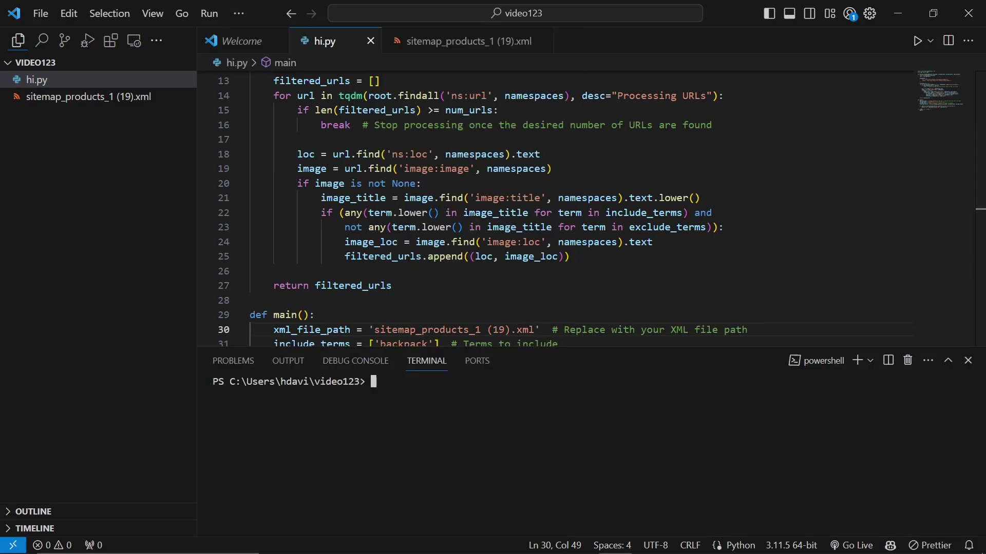
type("poyhon hi.py")
key("Return")
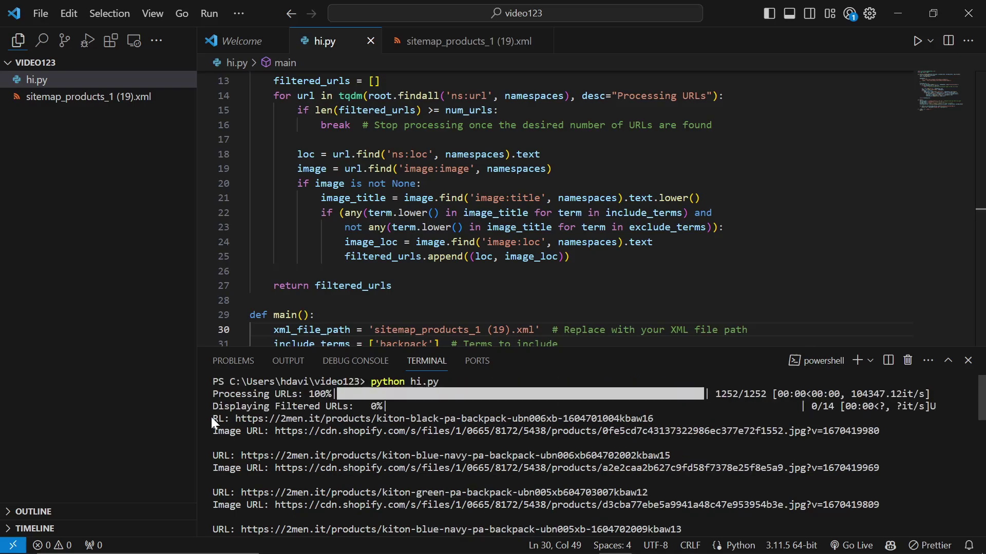
Copy all the backpack product URLs and image URLs from the script's terminal output
left_click_drag(211, 417, 670, 455)
left_click(674, 449)
left_click_drag(210, 418, 863, 493)
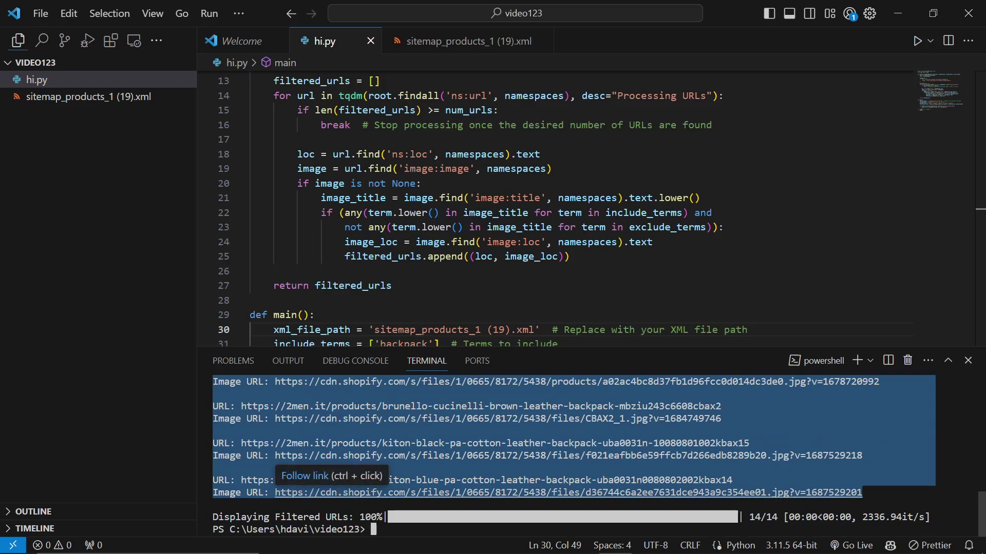
key("ctrl+c")
Switch to ChatGPT in Chrome and change the model to ChatGPT 3.5
key("alt+Tab")
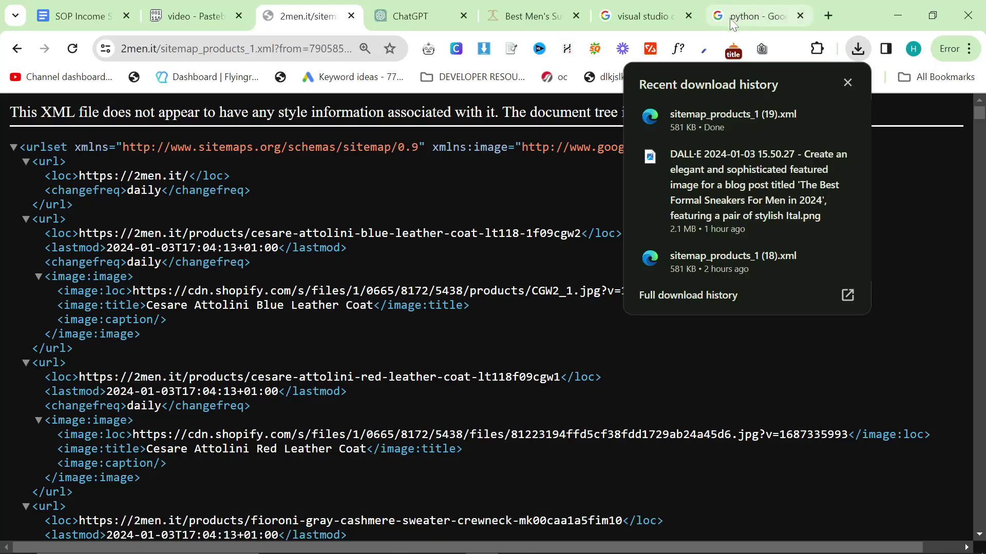
left_click(411, 16)
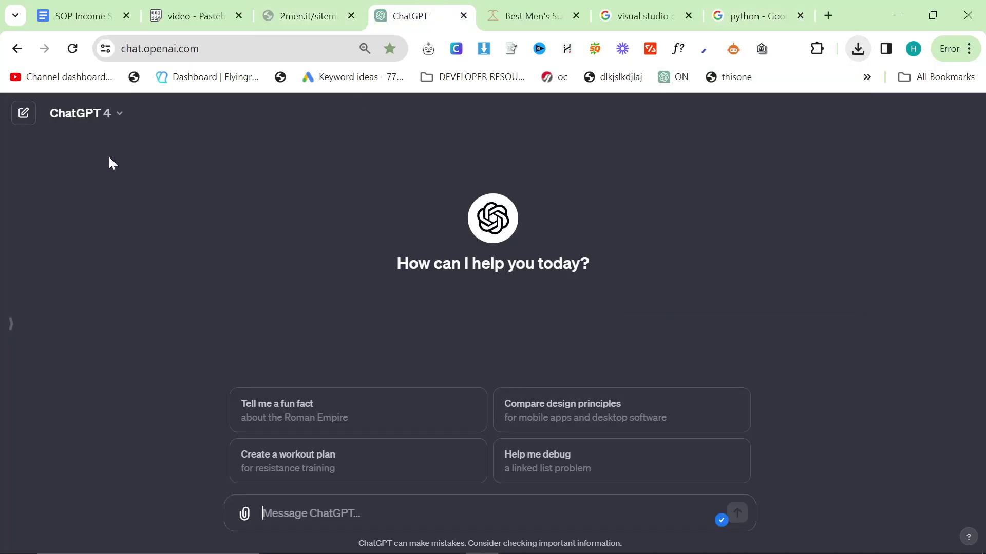
left_click(118, 120)
left_click(135, 229)
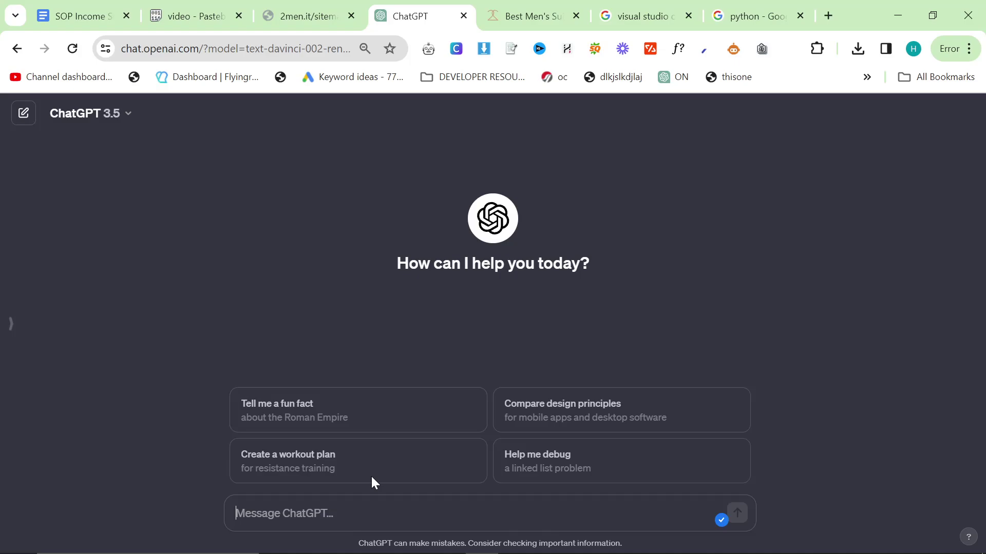
Send the prompt 'Create a markdown table of comparison for these products' followed by the copied product list
type("Create a mar")
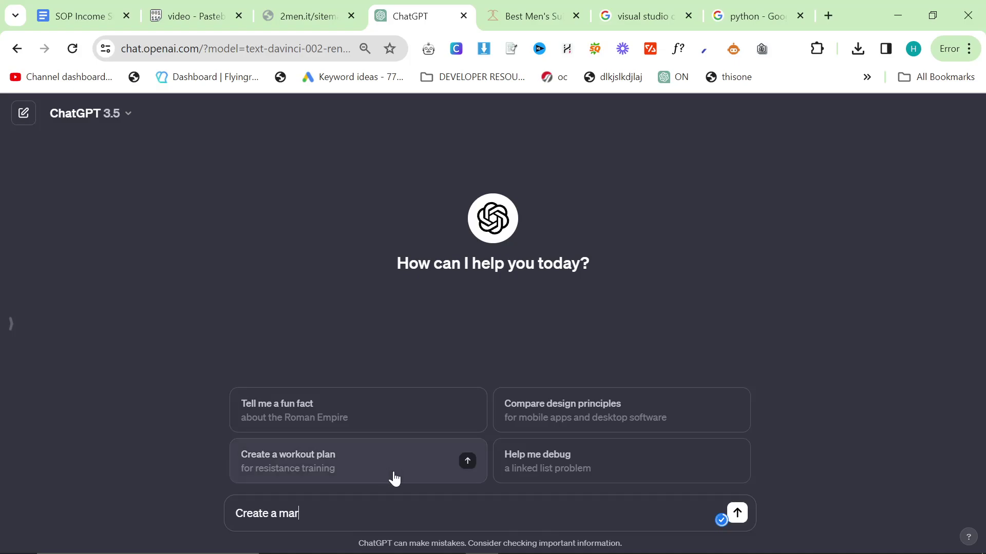
type("kdown table of compario")
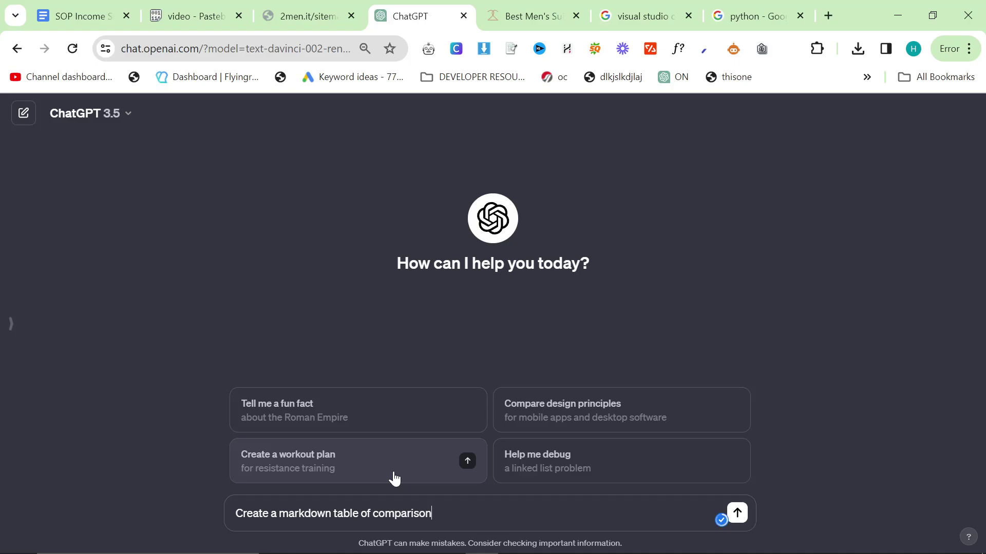
type("n for these products")
key("shift+Return")
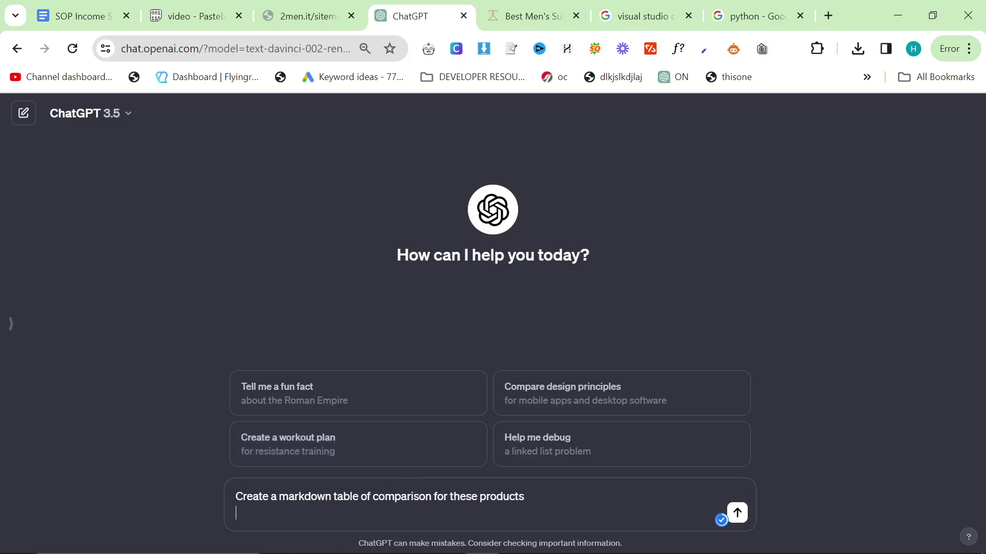
key("ctrl+v")
key("Return")
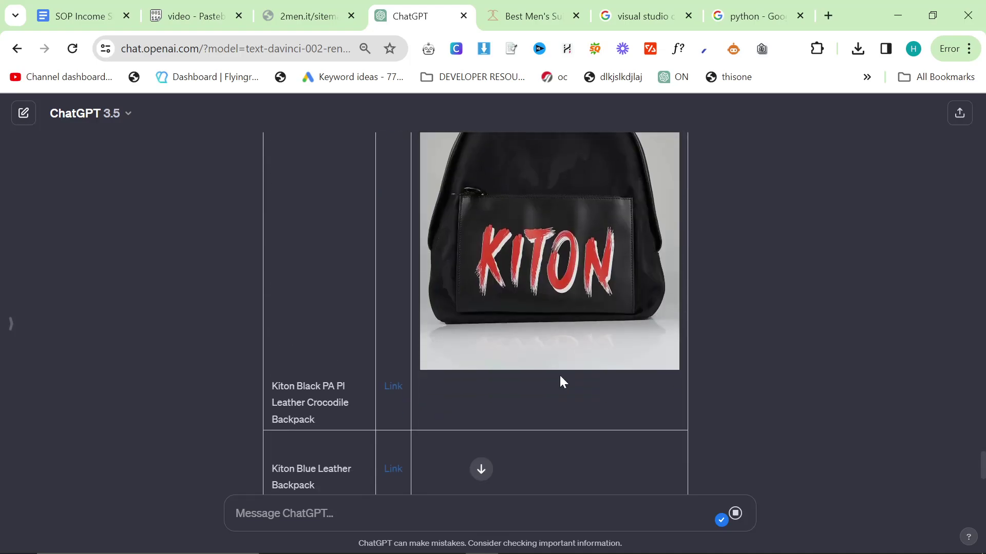
Copy ChatGPT's finished table response and replace the sample Markdown with it at markdowntohtml.com in a new tab
scroll(529, 354, "down", 8)
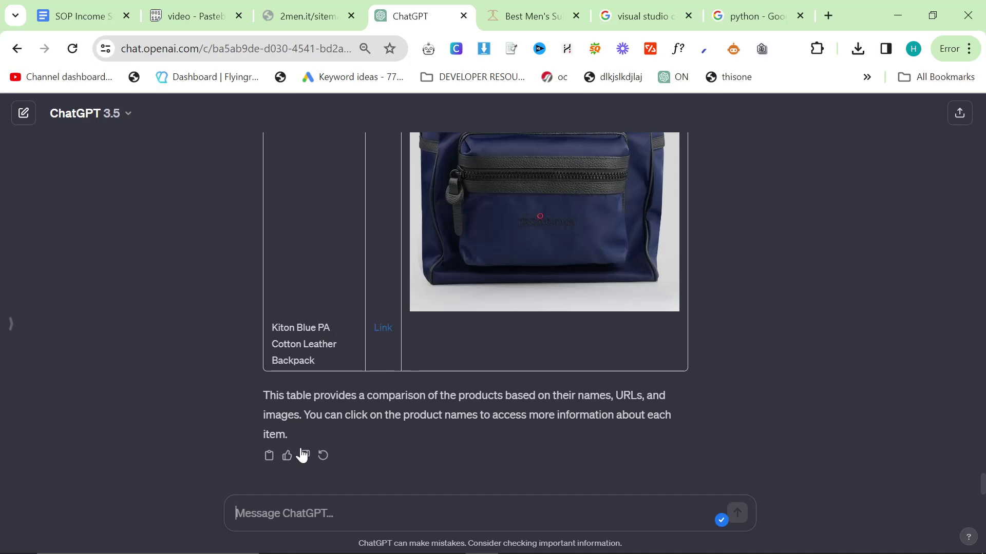
left_click(833, 16)
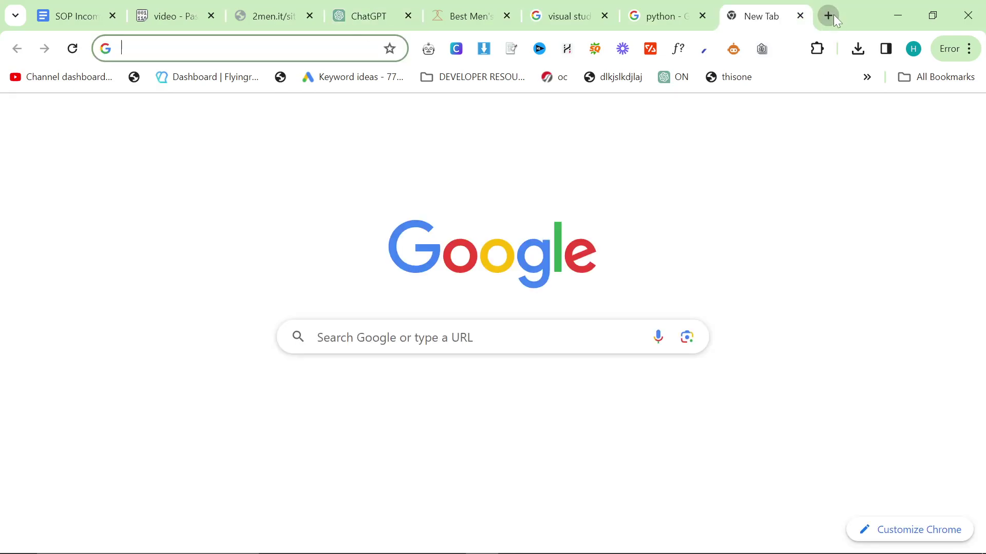
type("mark")
key("Return")
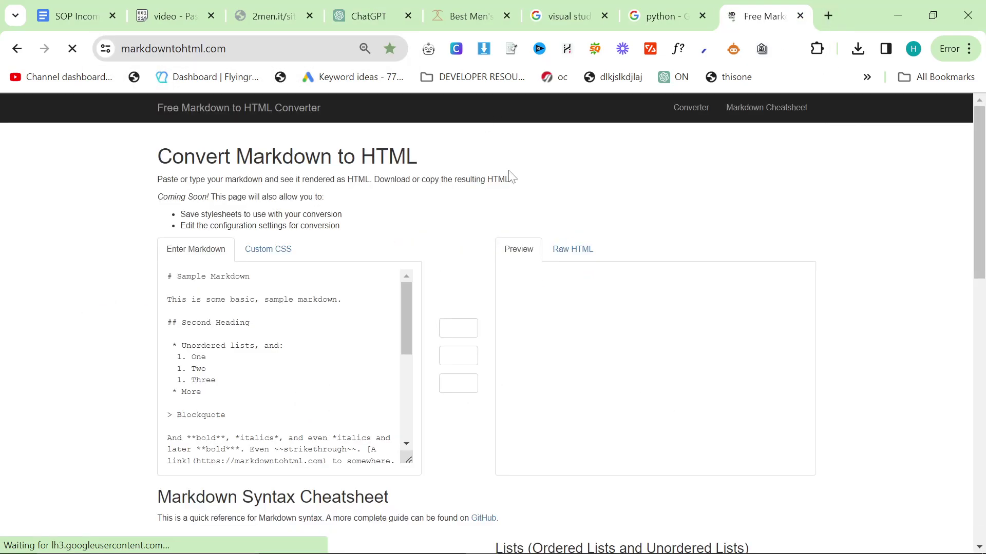
left_click(392, 453)
key("ctrl+a")
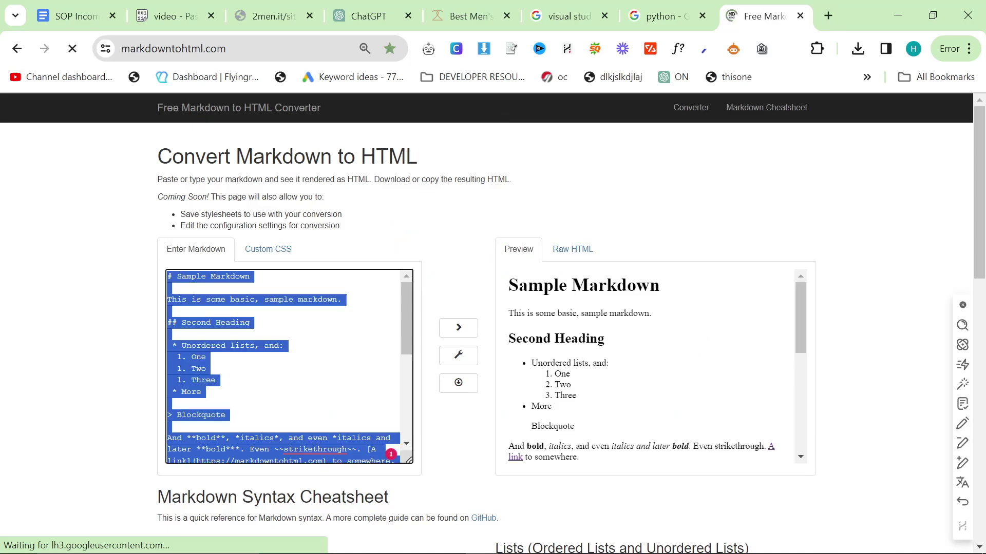
key("ctrl+v")
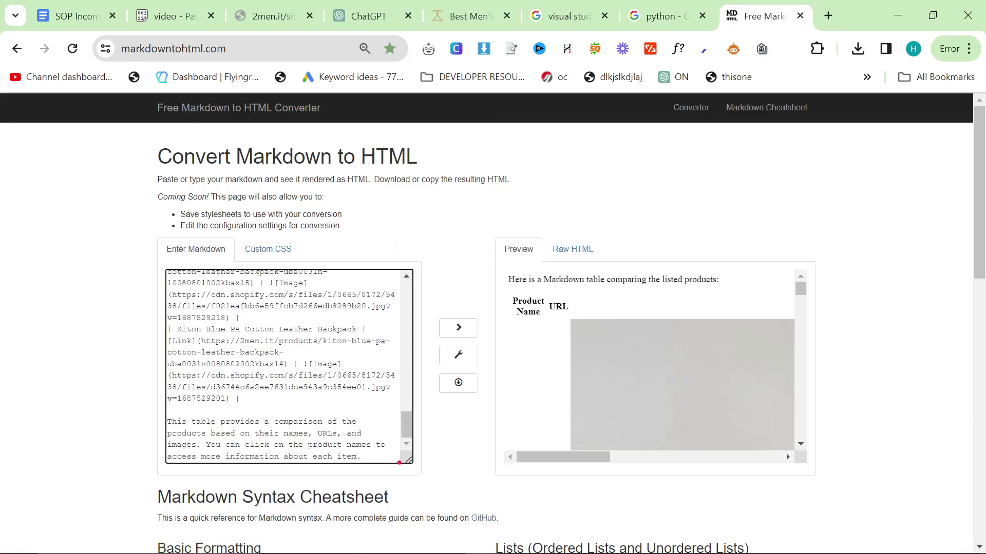
Delete the closing paragraph and the introductory sentence around the table in the Markdown input, leaving only the table
left_click_drag(168, 421, 461, 509)
key("BackSpace")
left_click_drag(406, 425, 395, 228)
left_click_drag(216, 300, 44, 253)
key("BackSpace")
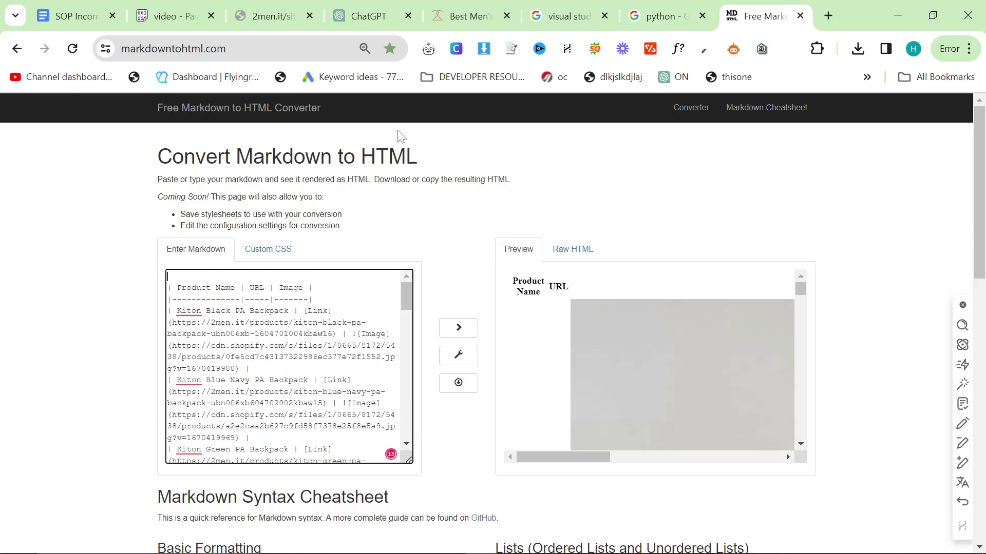
Return to ChatGPT and start a new chat with the GPT-4 model
left_click(365, 10)
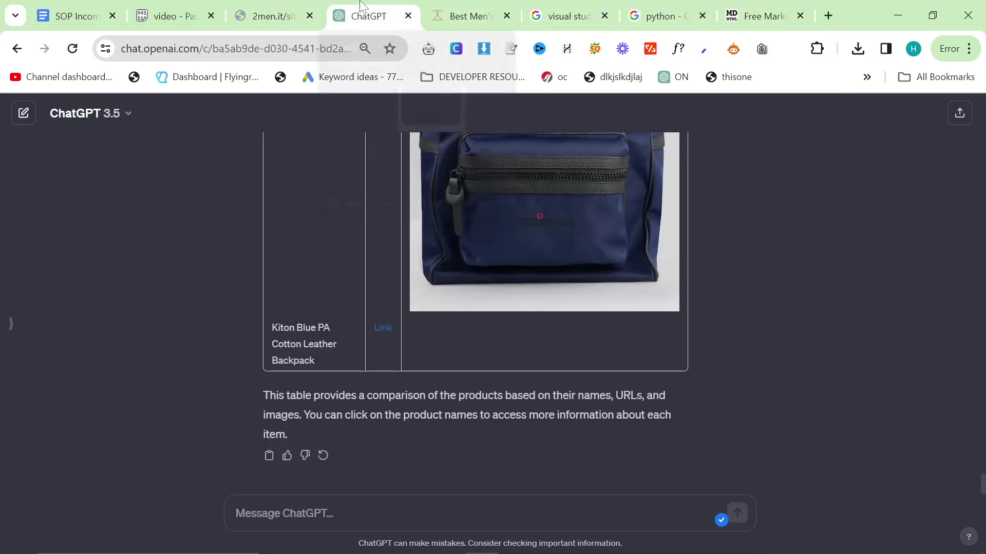
left_click(114, 113)
left_click(125, 155)
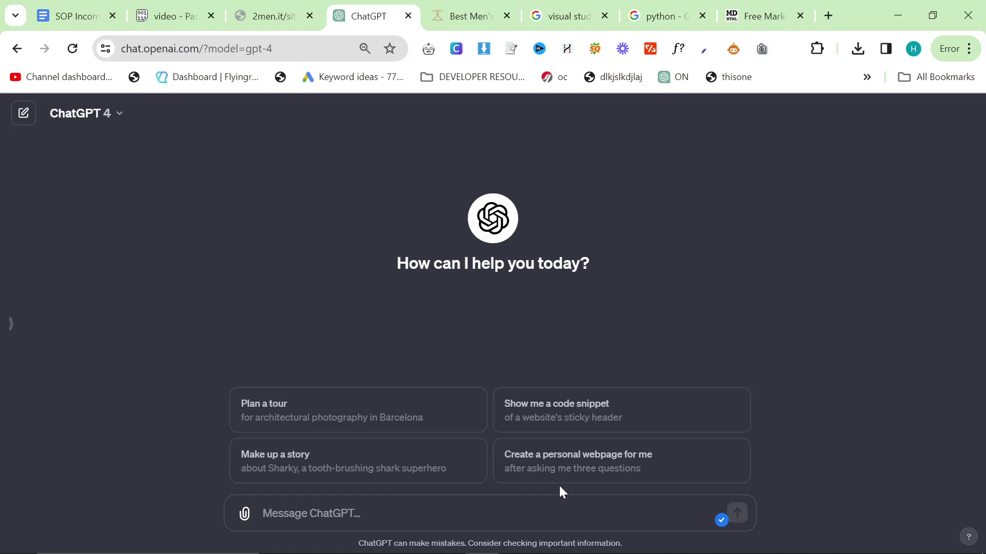
Send 'Store these products for an article I want you to write in a moment, just say ok they are stored if you understand' with the product list
type("Sto")
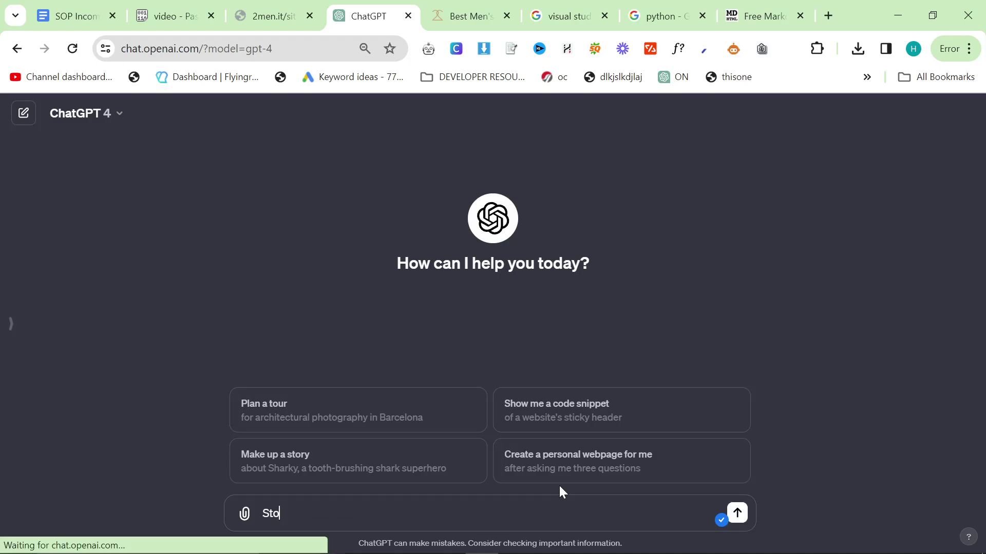
type("re these products for an")
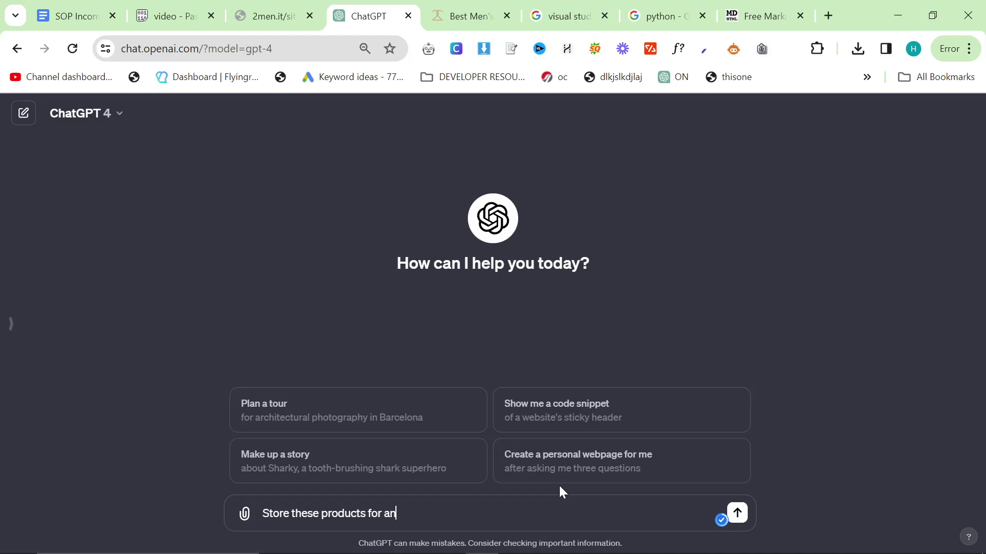
type(" article I want you t")
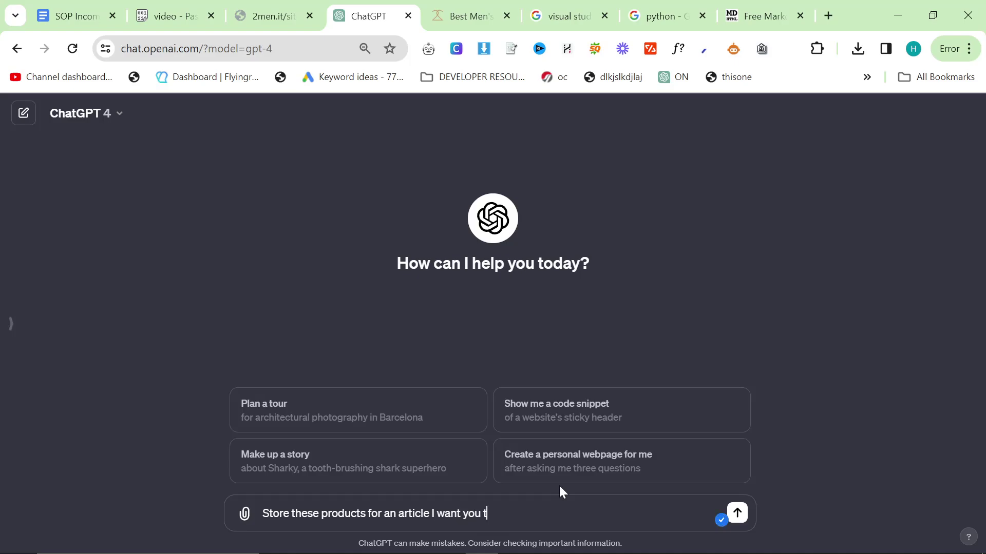
type("o write in a moment, ju")
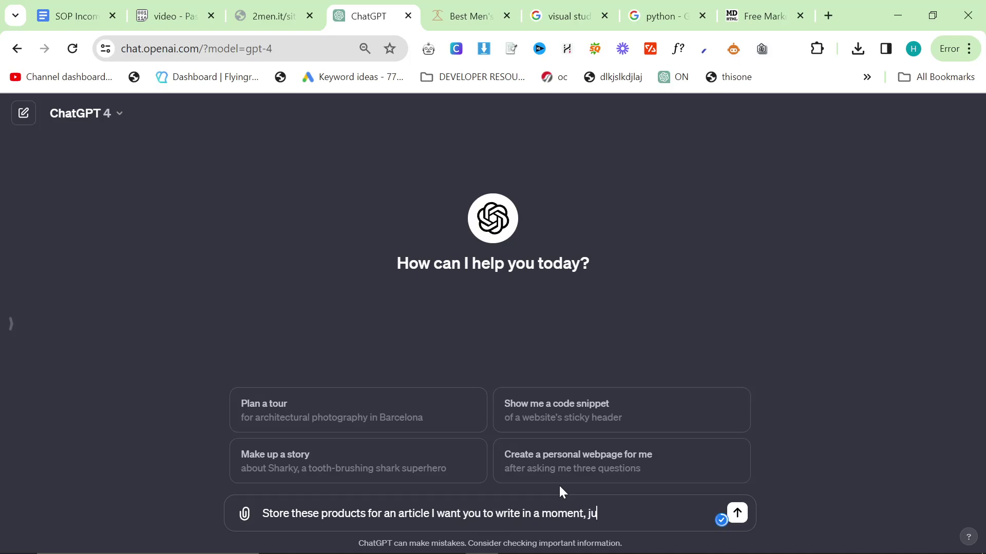
type("st say ok they are stored if you unders")
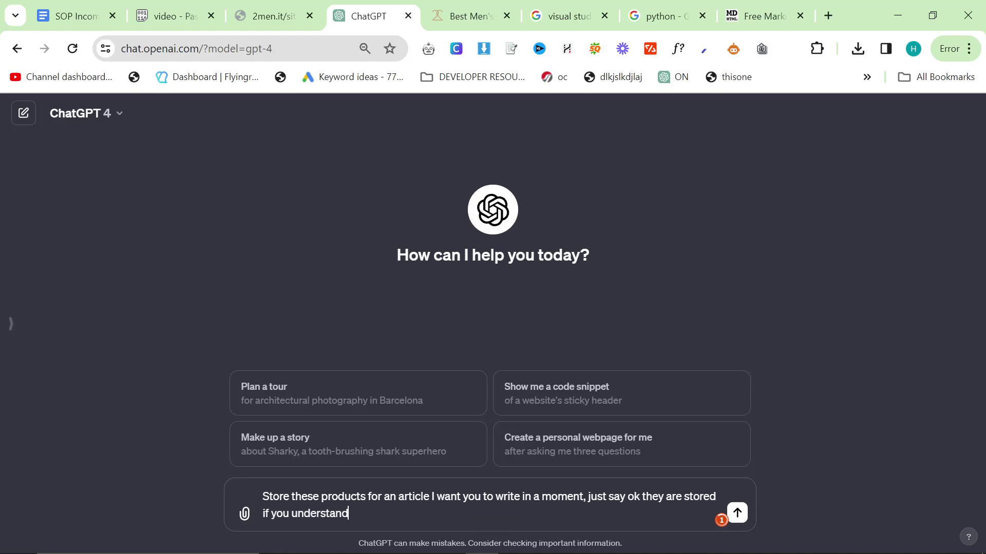
type("tand")
key("shift+Return")
key("shift+Return")
key("ctrl+v")
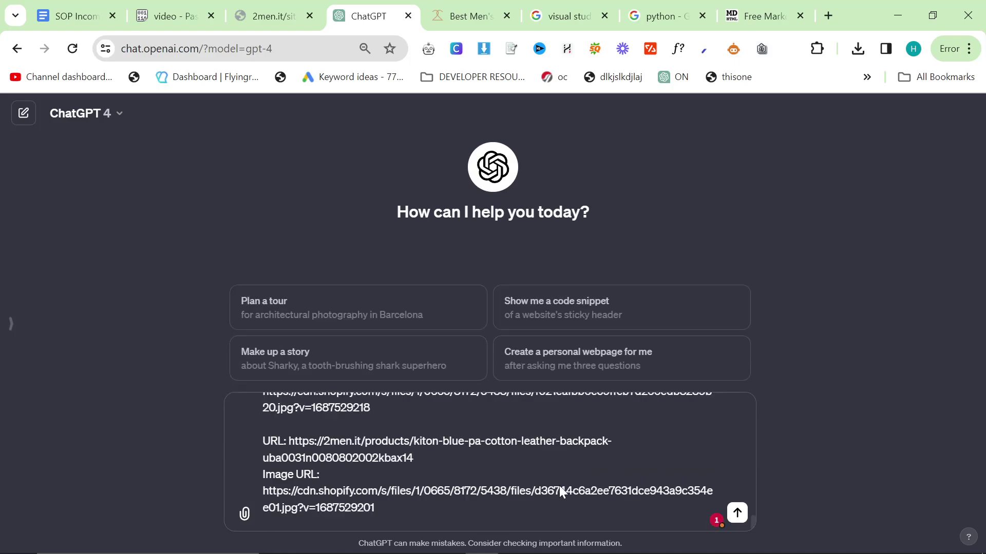
key("Return")
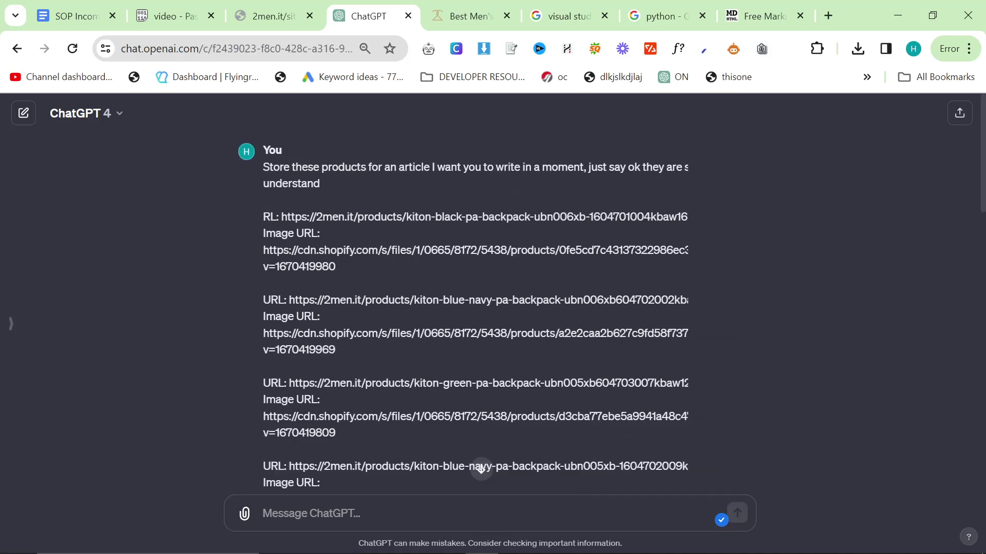
Check ChatGPT's reply to the request to store the products
left_click_drag(437, 167, 549, 176)
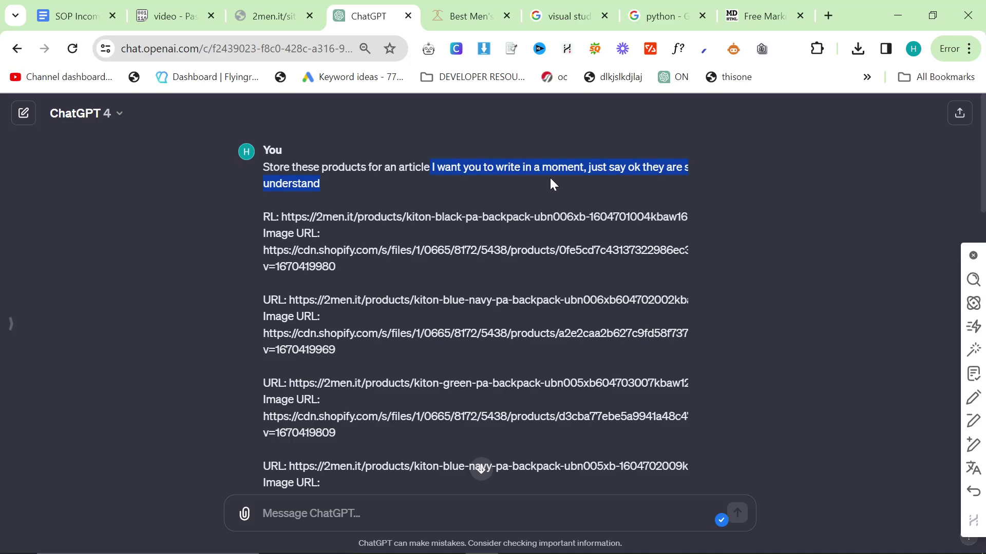
left_click(535, 186)
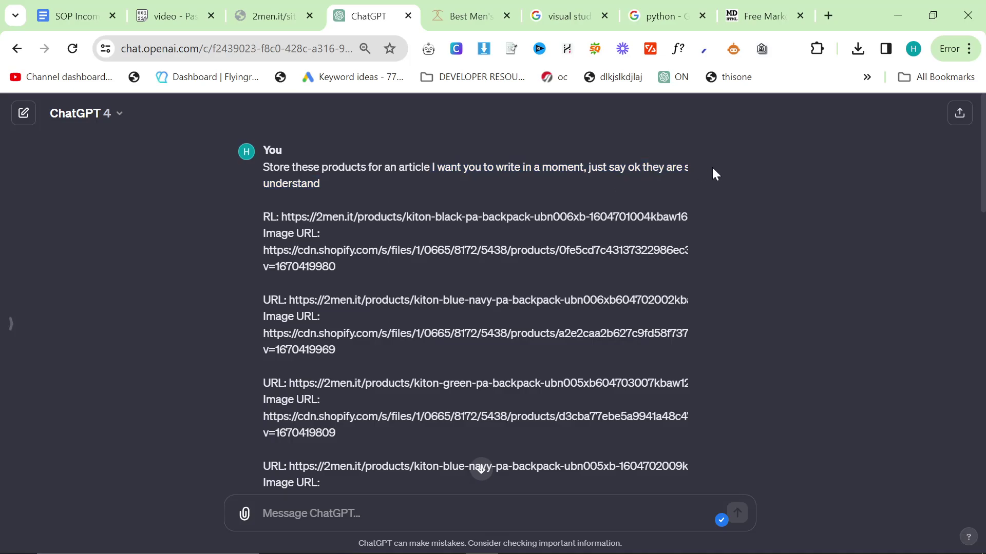
left_click(481, 469)
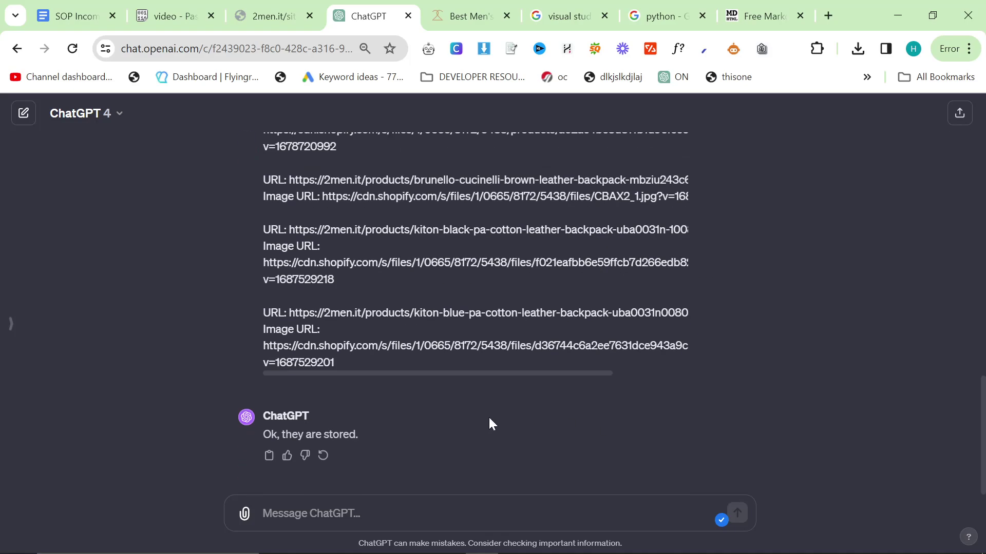
left_click_drag(377, 434, 190, 435)
left_click(446, 461)
In the SOP Google Doc, select and copy the final prompt from 'Do not use footnotes' through its last line after the collection links
left_click(77, 14)
scroll(463, 362, "down", 1)
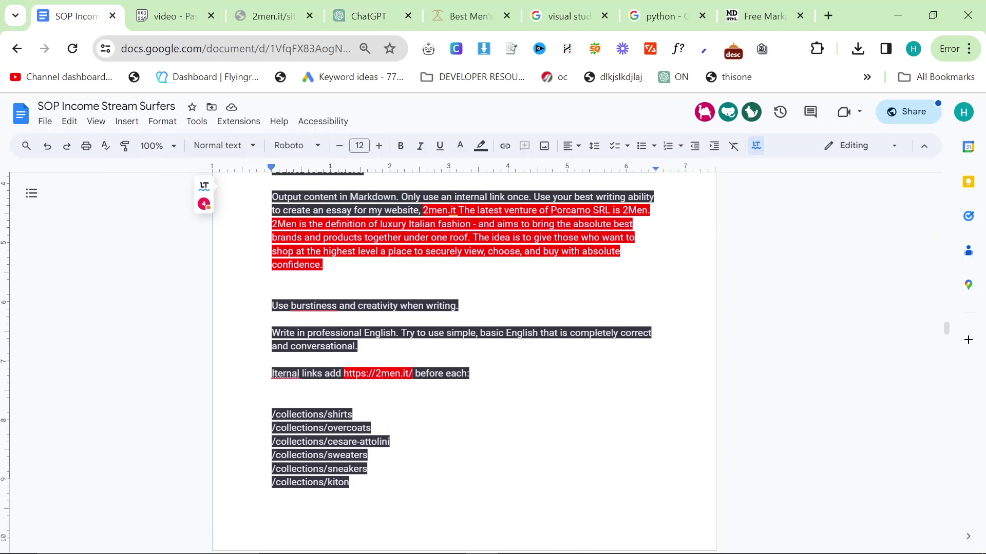
scroll(464, 362, "up", 1)
scroll(462, 359, "up", 4)
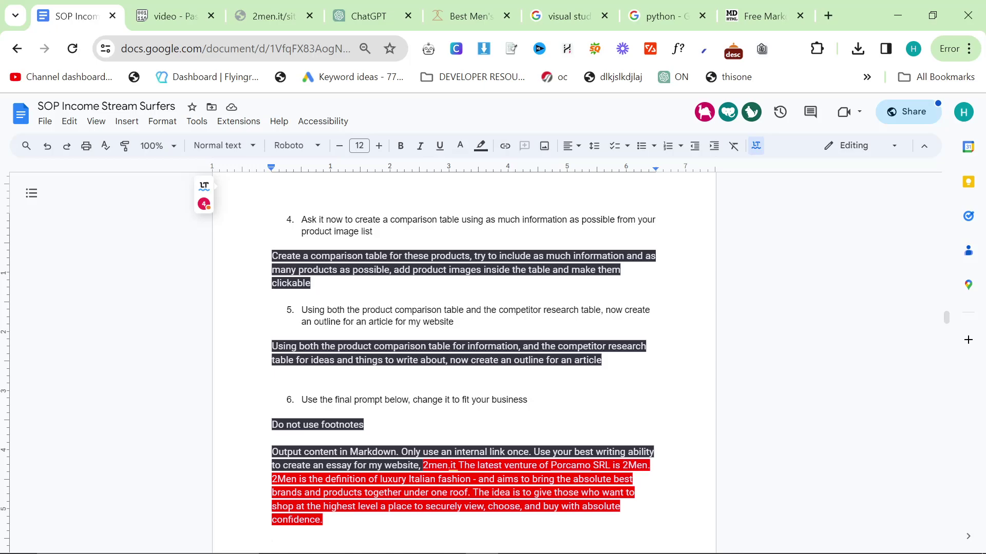
left_click_drag(283, 425, 590, 365)
scroll(452, 456, "down", 20)
scroll(451, 462, "down", 20)
scroll(452, 462, "down", 15)
scroll(451, 457, "up", 3)
left_click(271, 392)
Review the red business-specific parts of the final prompt: the site address for internal links and the 2men.it description
scroll(464, 363, "up", 20)
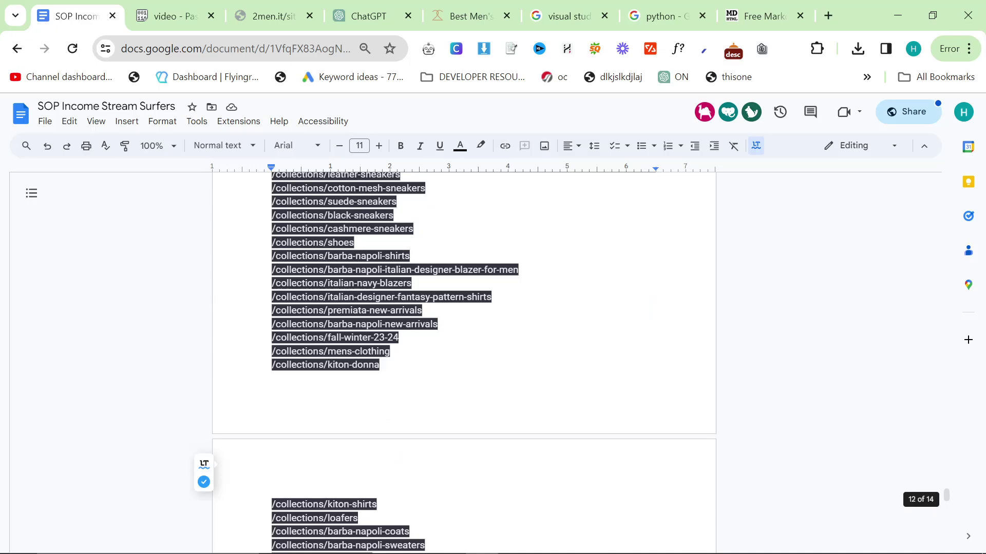
scroll(462, 359, "up", 20)
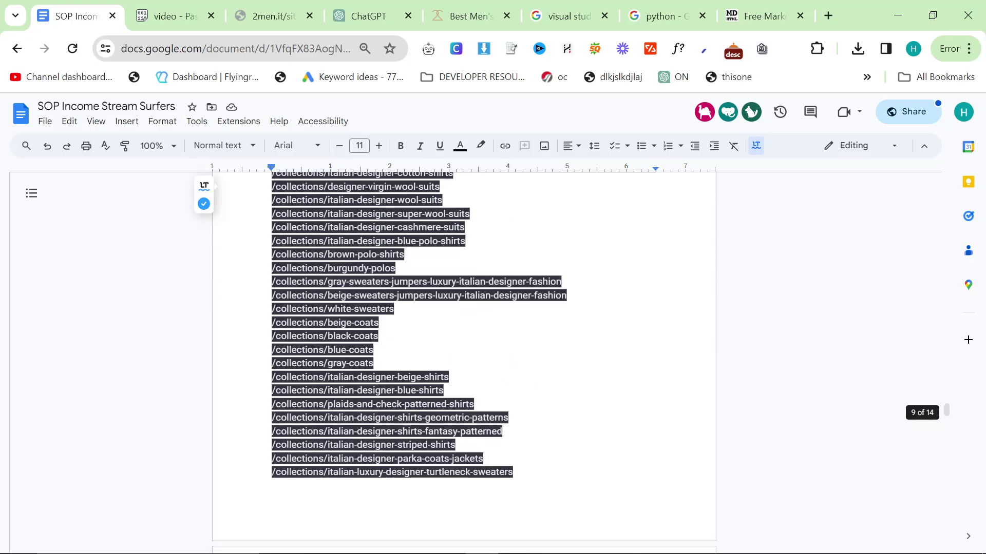
scroll(462, 360, "up", 20)
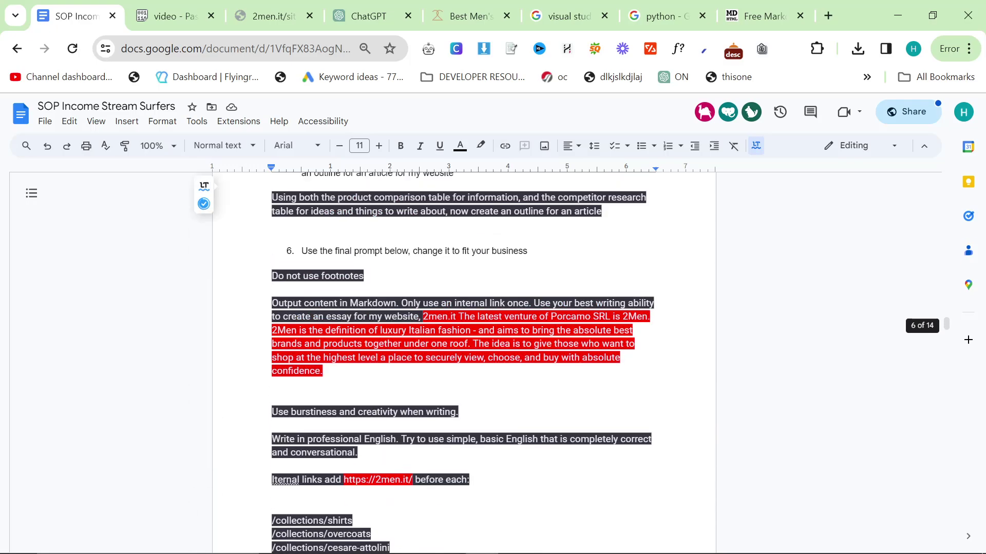
left_click_drag(341, 475, 420, 474)
left_click(415, 474)
left_click_drag(423, 312, 324, 379)
left_click(324, 379)
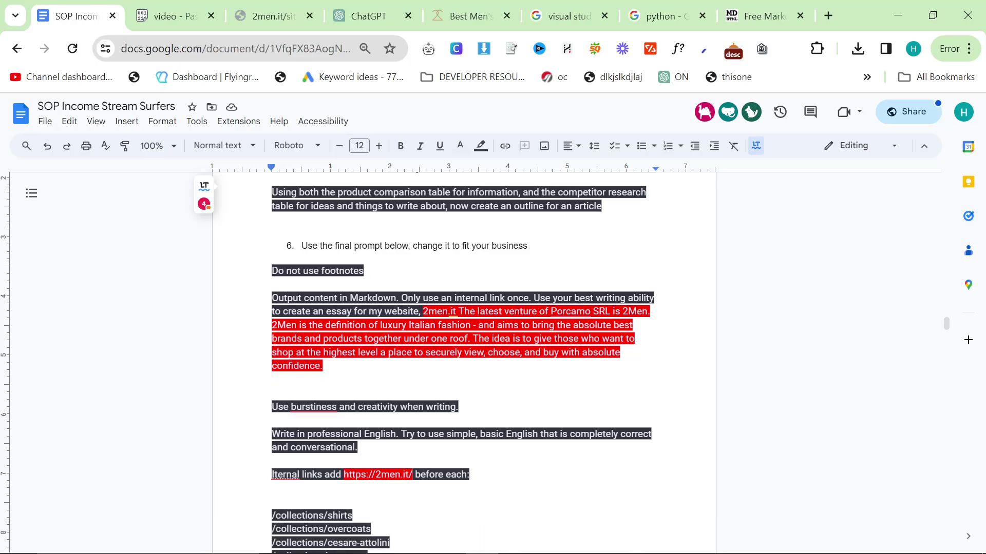
Paste the copied prompt into the ChatGPT message and start a line 'Write an article about' above 'Do not use footnotes'
left_click(369, 16)
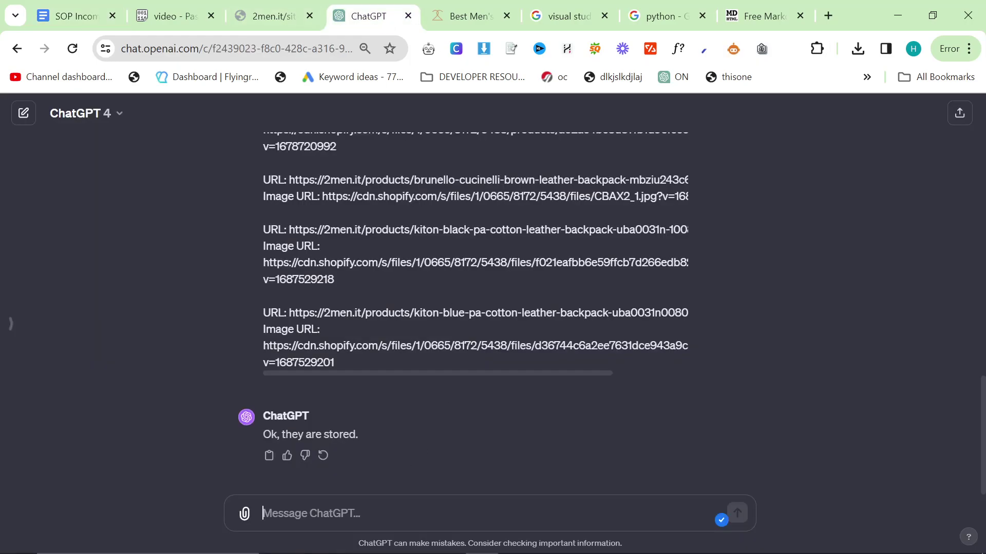
key("ctrl+v")
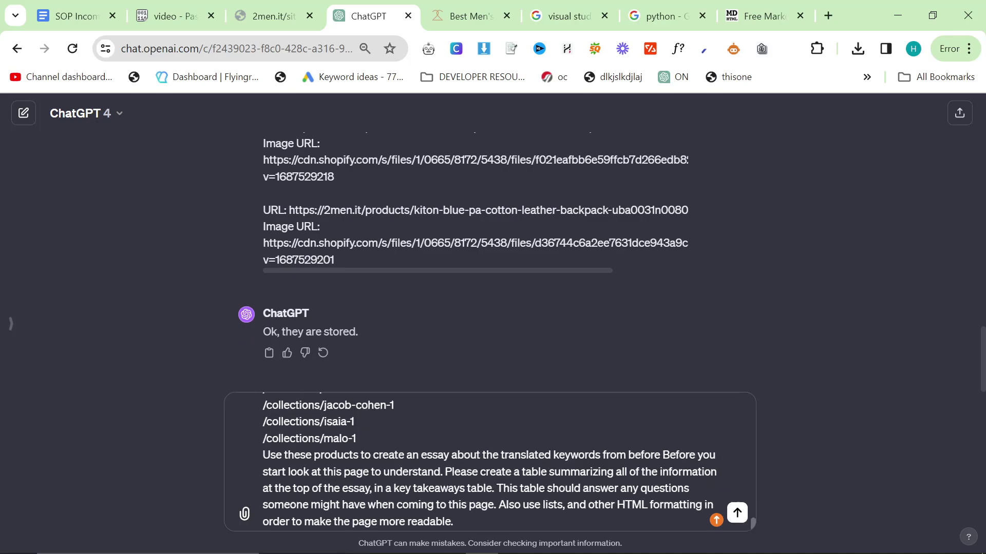
scroll(490, 462, "up", 15)
left_click_drag(365, 411, 52, 298)
key("Left")
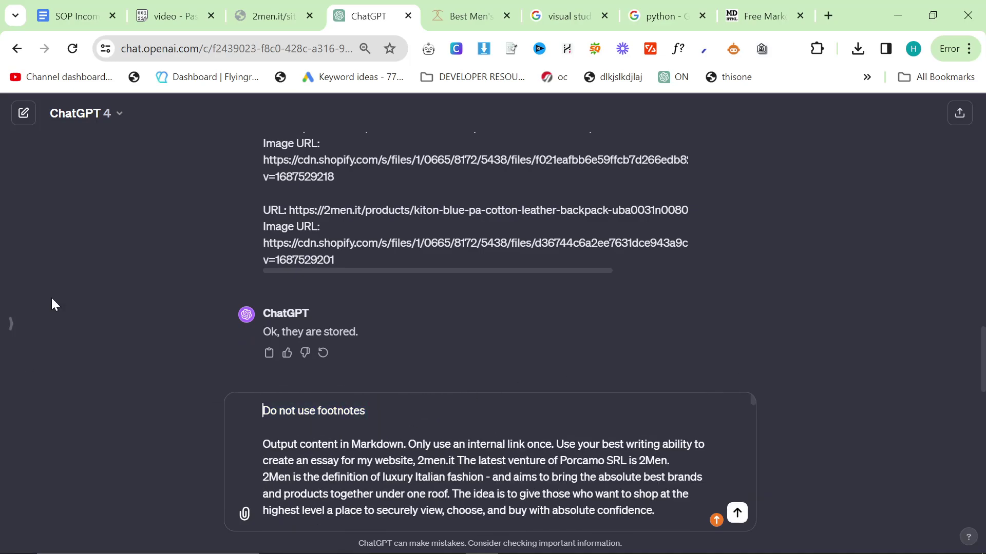
key("shift+Return")
key("shift+Return")
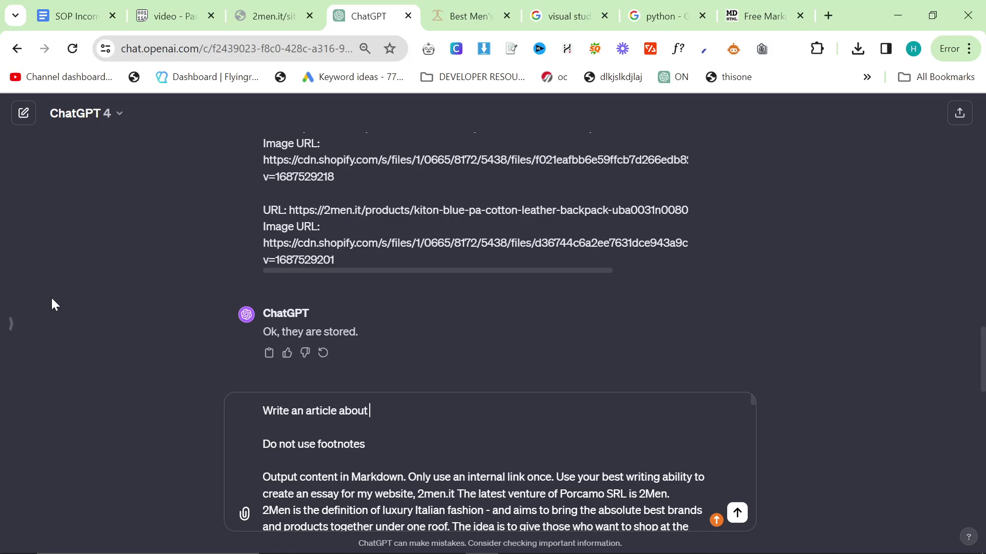
Complete the opening line with 'Best', the keyword 'best men's backpack for work' copied from another window and '& travel in 2024', and send the prompt
key("alt+Tab")
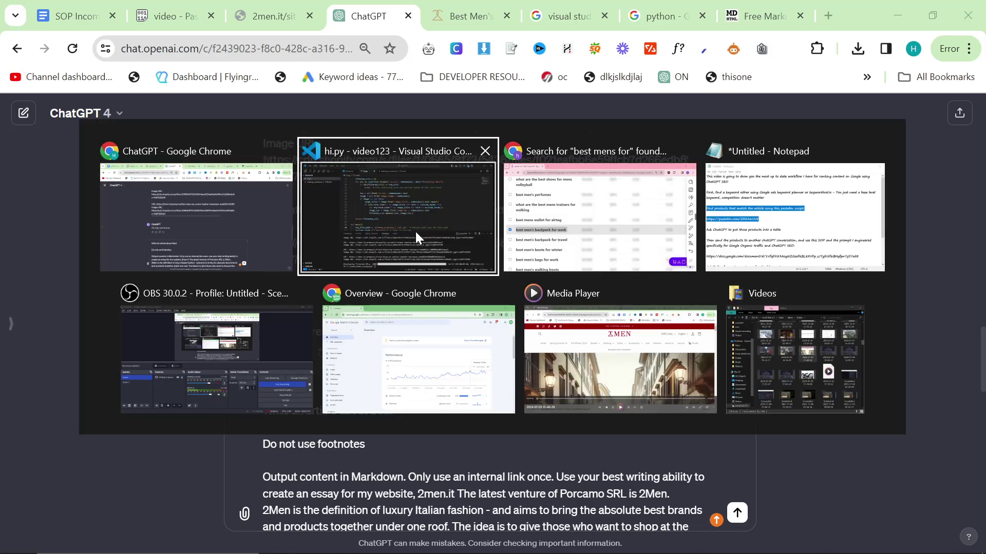
key("alt+Tab")
triple_click(221, 352)
key("ctrl+c")
key("alt+Tab")
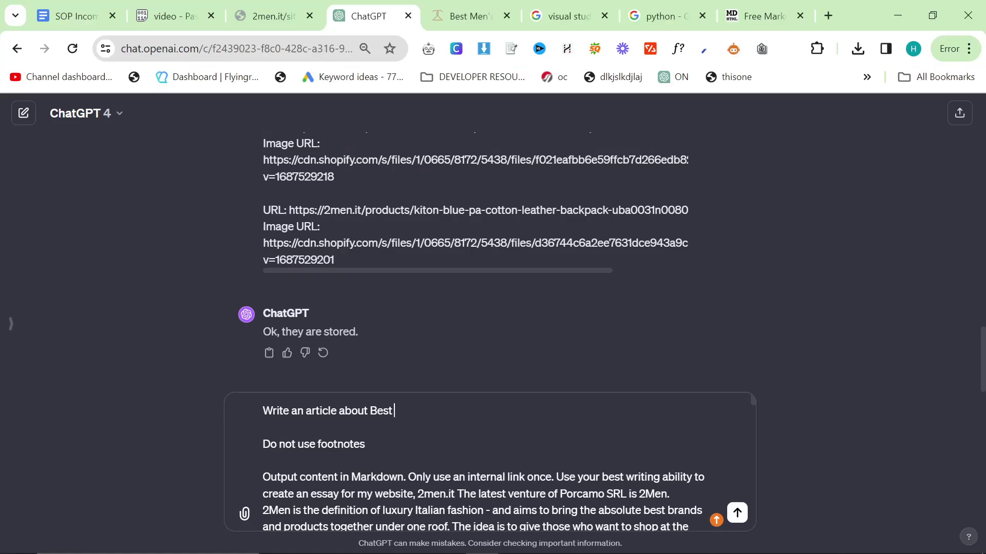
key("ctrl+v")
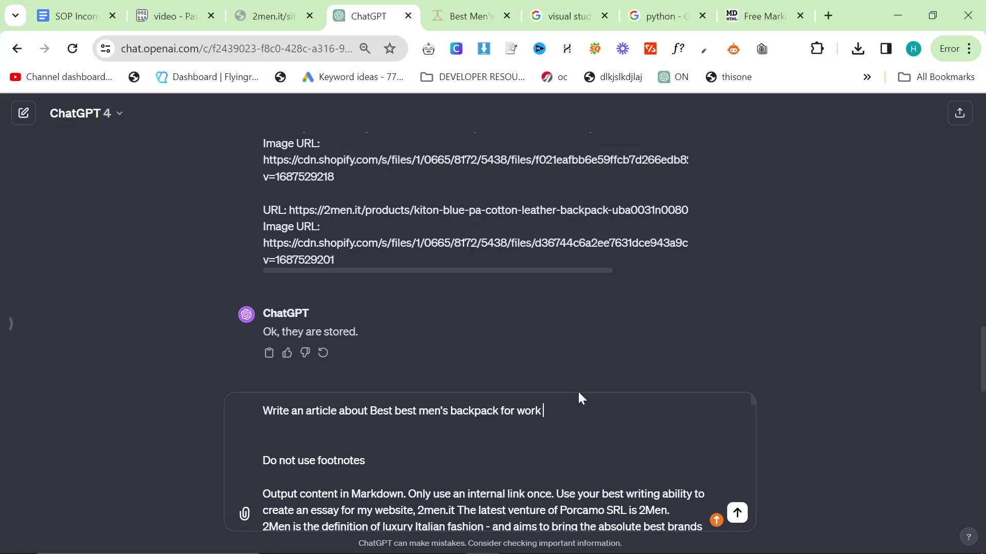
type("& travel in 2024")
key("Return")
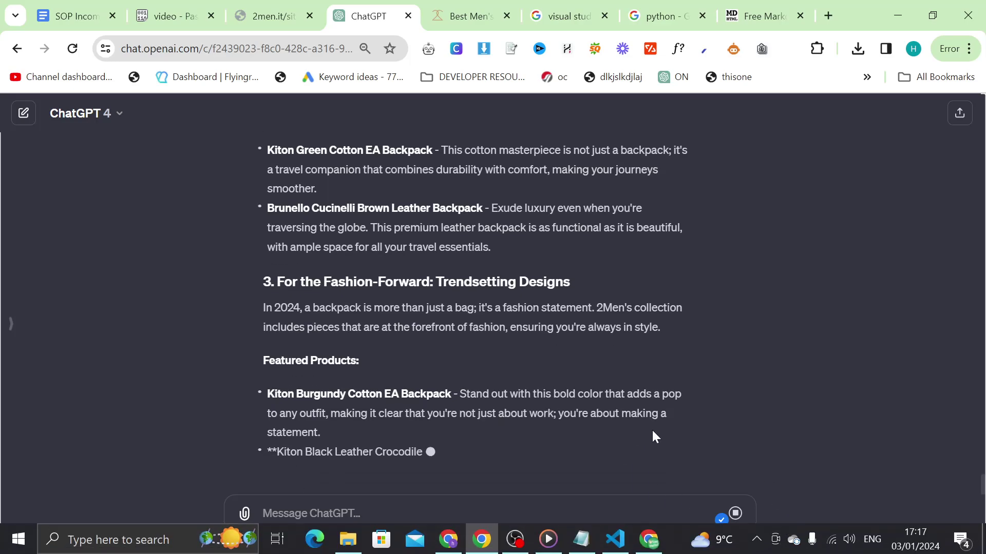
Stop the article generation and send the follow-up 'Please include some internal links to my brands'
left_click(733, 514)
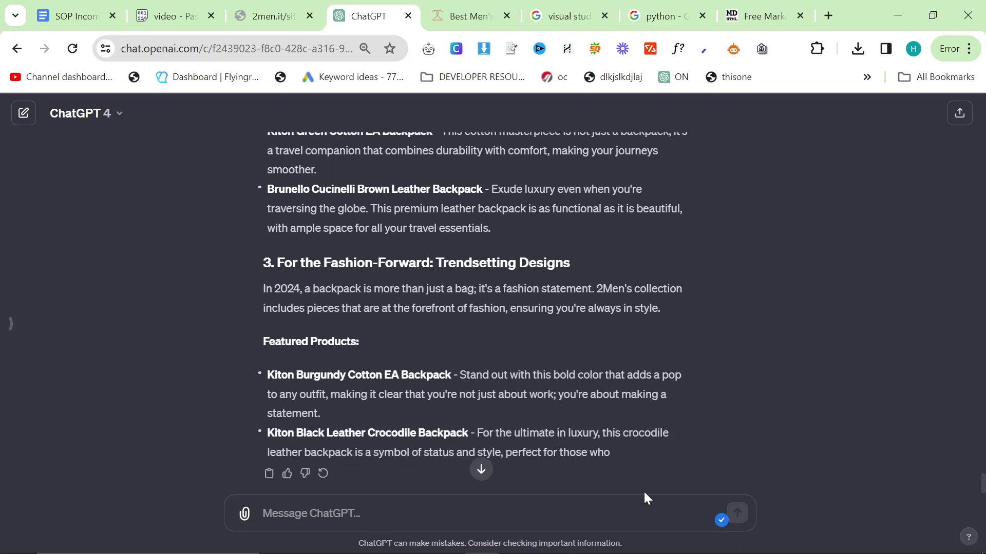
type("Please inclu")
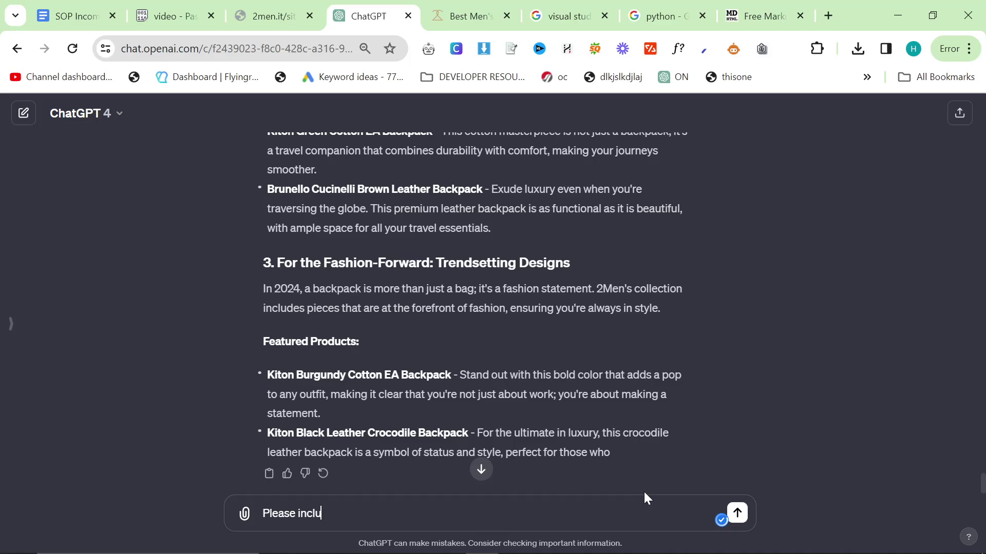
type("de some internal links to b")
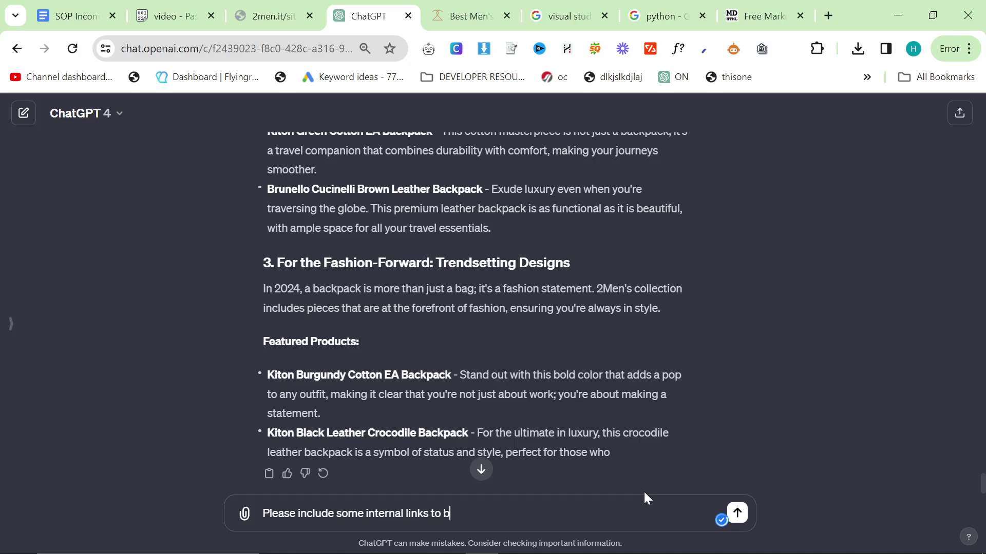
key("BackSpace")
type("my brands")
key("Return")
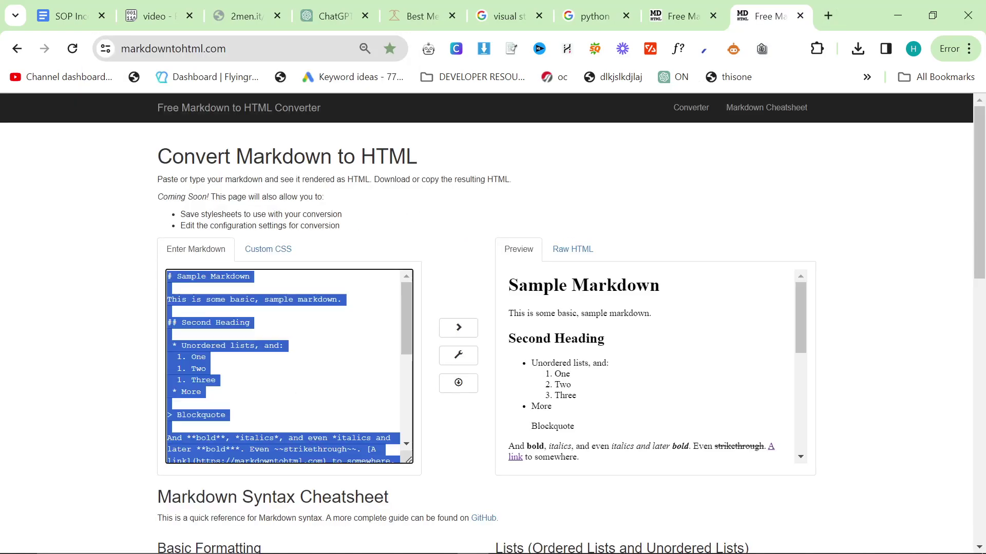
Replace the sample Markdown in a new converter tab with ChatGPT's article and copy the product table from the other converter tab
key("ctrl+v")
left_click(683, 16)
key("ctrl+a")
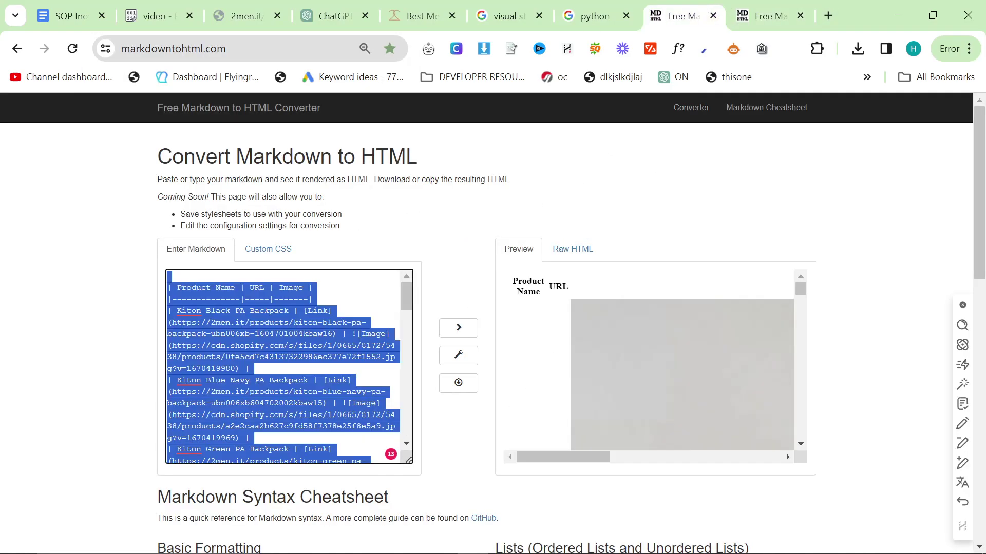
left_click(749, 10)
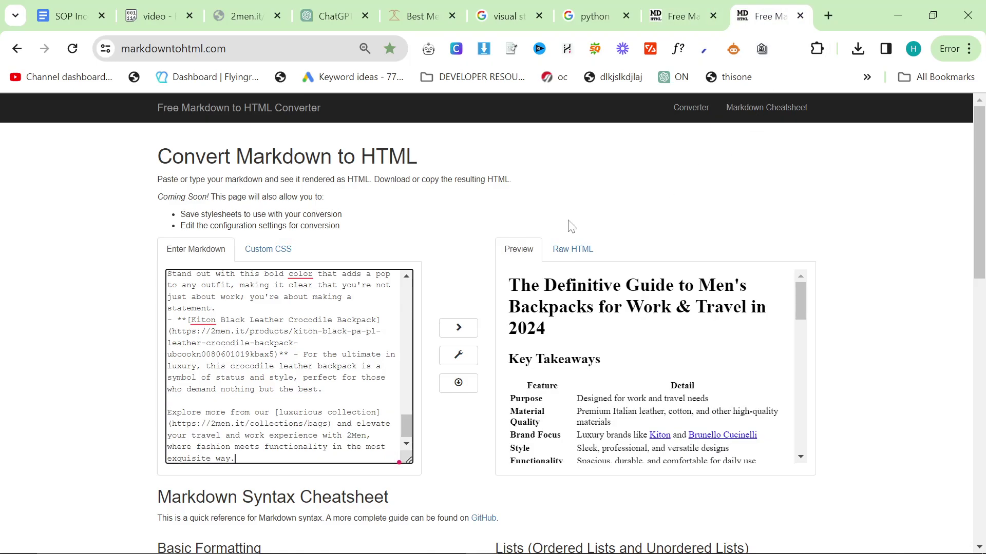
Insert a lead-in line beginning 'Here's' and the copied product table above the heading '1. For the Professional On the Move: The Work Backpack'
scroll(288, 366, "up", 5)
scroll(288, 367, "up", 10)
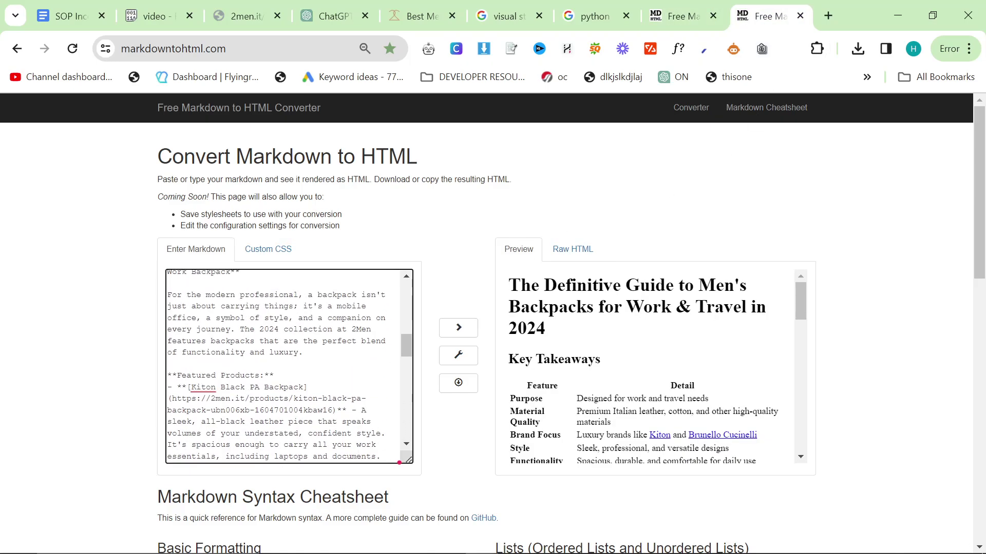
scroll(289, 366, "up", 2)
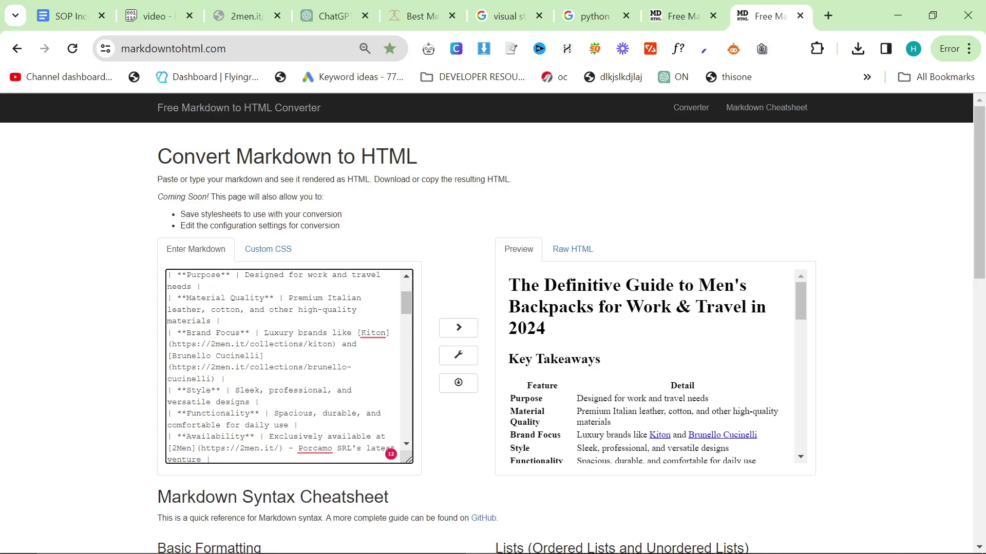
scroll(289, 366, "down", 9)
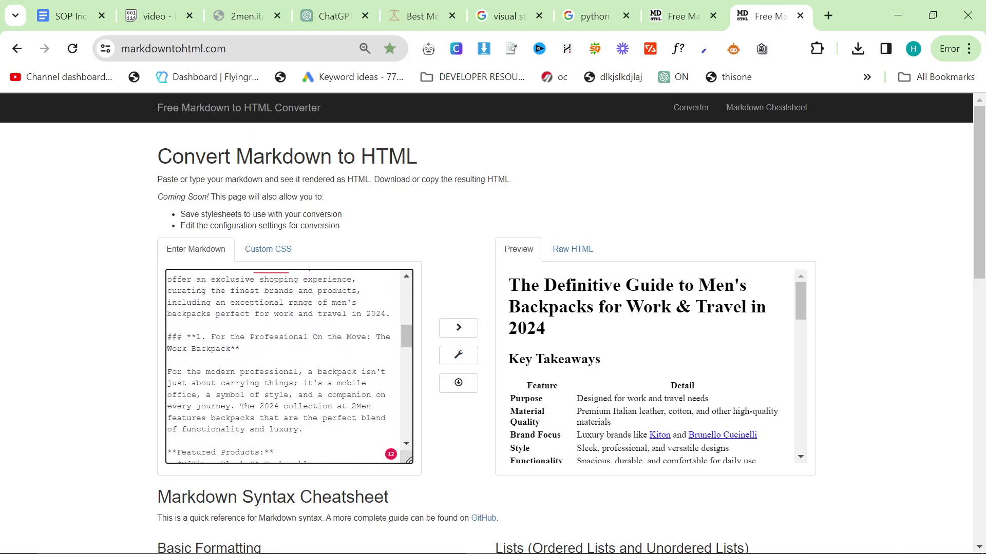
scroll(408, 332, "down", 1)
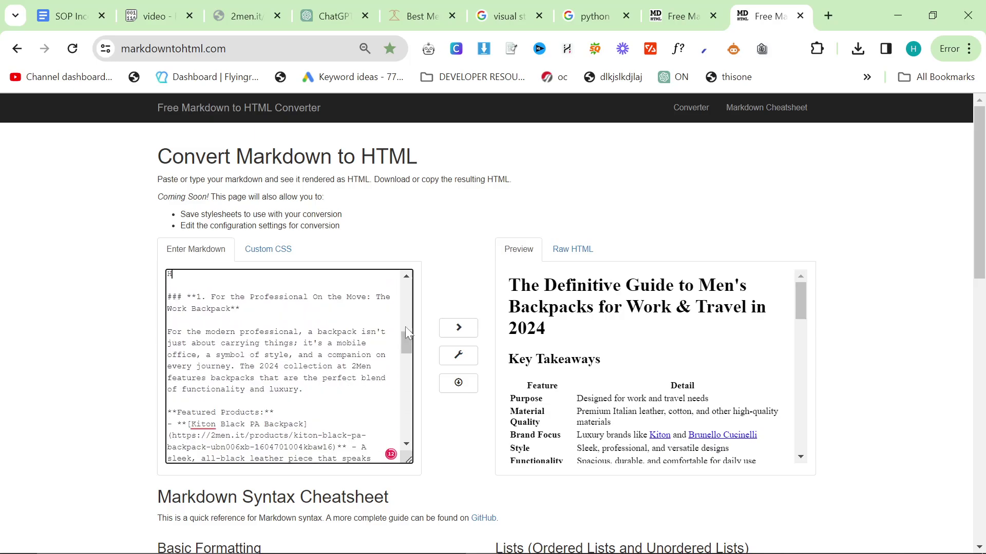
type("ere's")
key("Return")
key("Return")
key("ctrl+v")
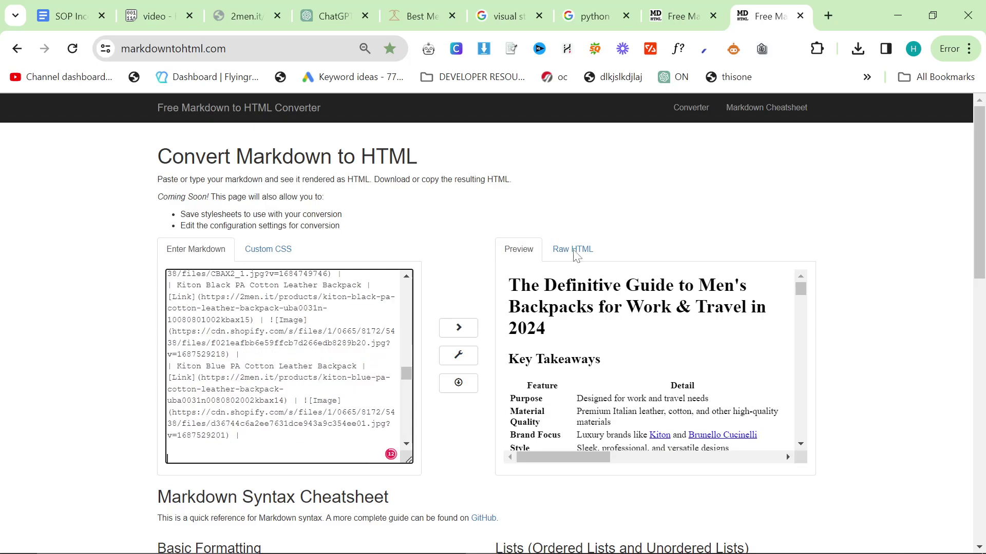
Show the article's raw HTML output and demote the Markdown title from a level-one to a level-two heading
left_click(633, 196)
left_click(589, 248)
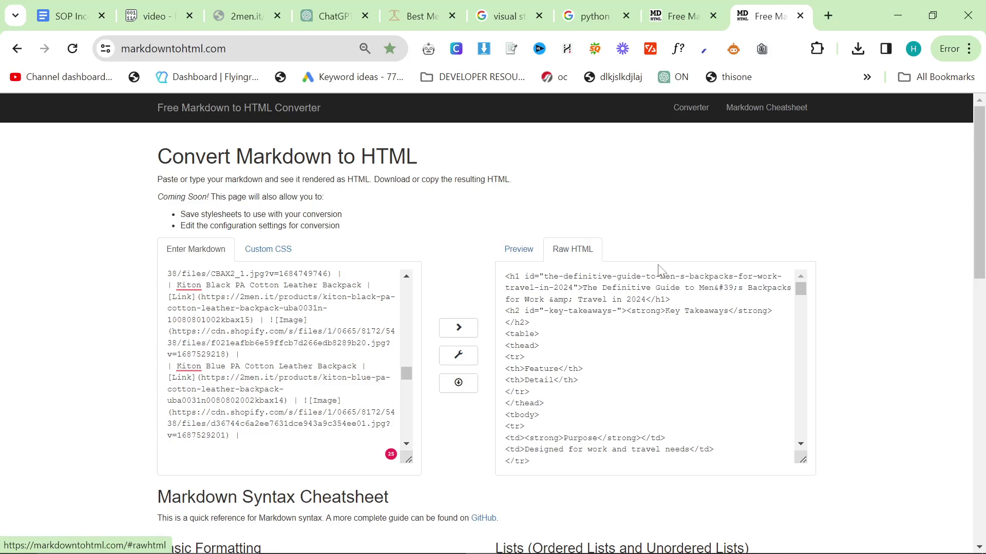
left_click_drag(408, 374, 406, 288)
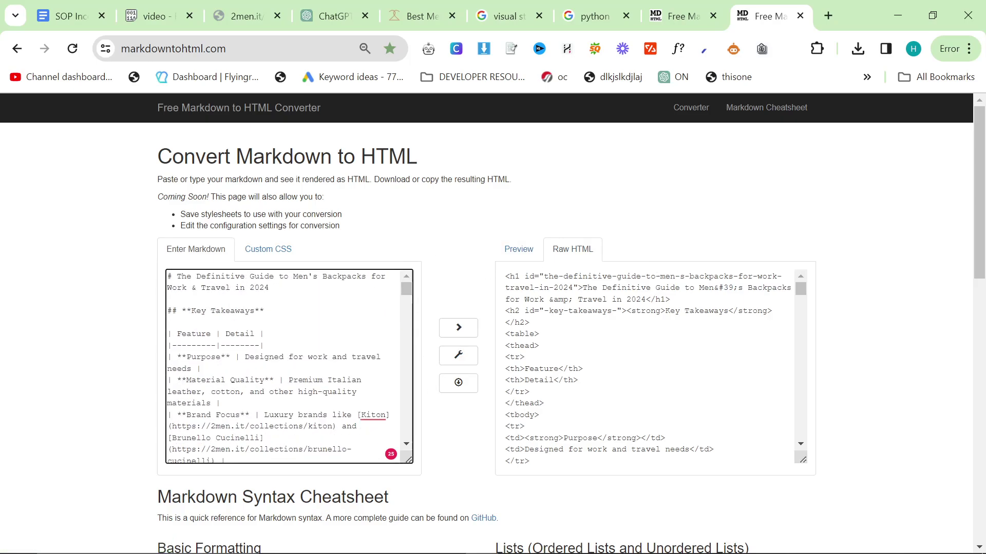
left_click(594, 276)
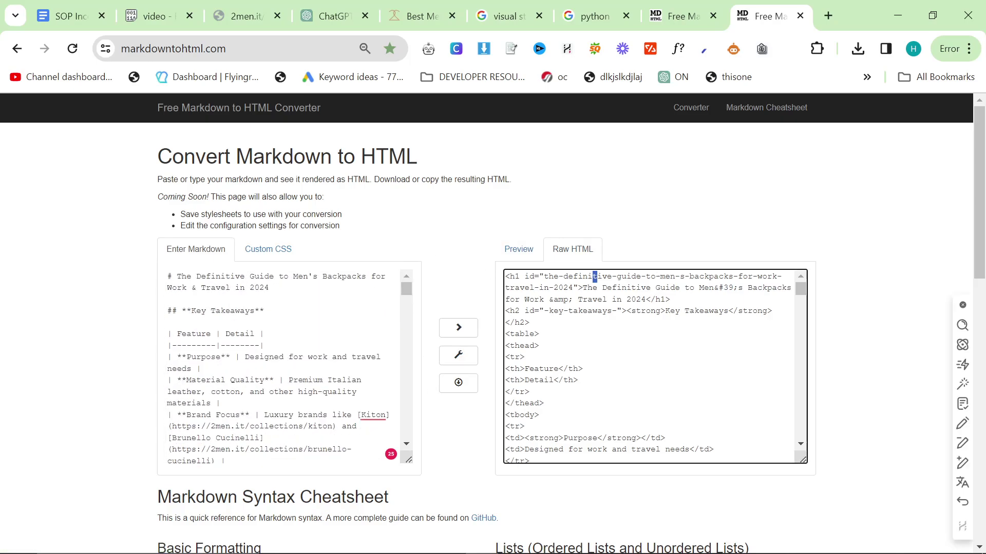
left_click(172, 276)
type("#")
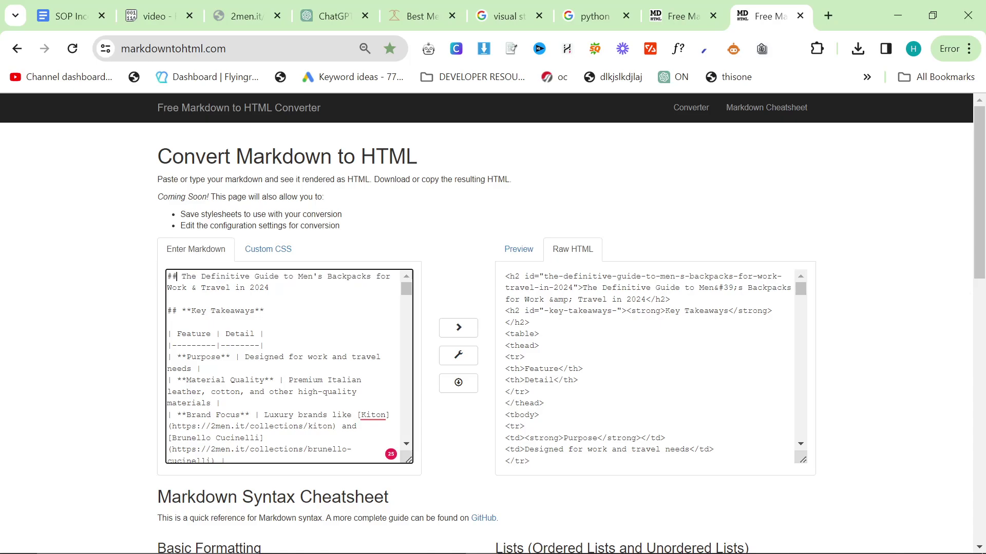
Reword the article title to 'The Best Men's Backpacks for Work & Travel in 2024'
left_click_drag(269, 287, 176, 276)
left_click(167, 300)
left_click_drag(293, 276, 200, 276)
type("Best")
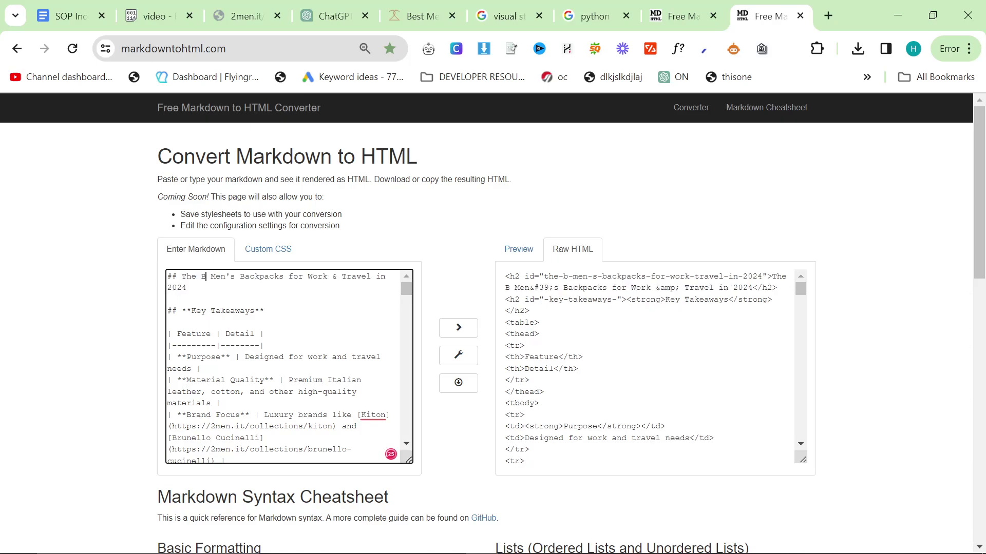
Copy the article's entire raw HTML and start a new blog post in the 2Men Shopify admin
left_click(605, 247)
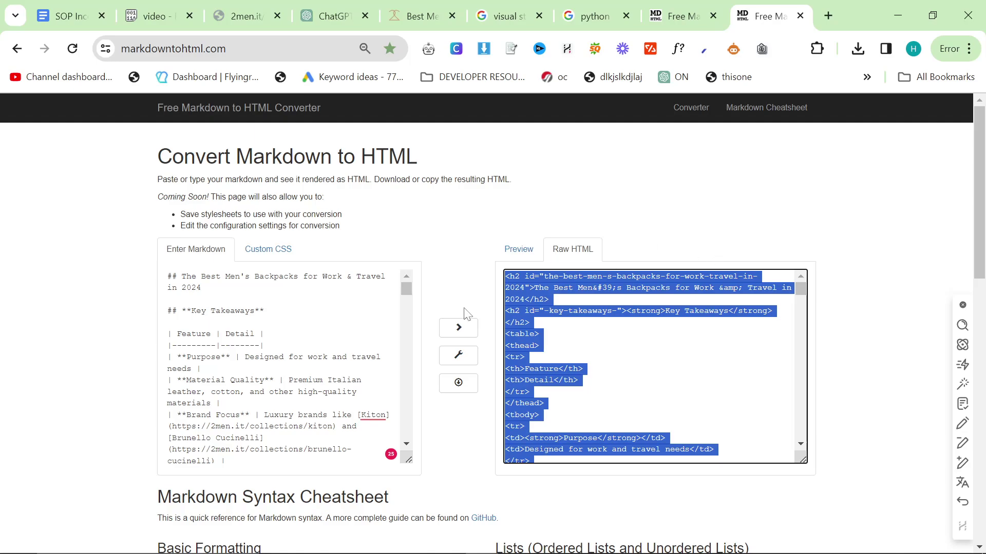
left_click(590, 310)
key("ctrl+a")
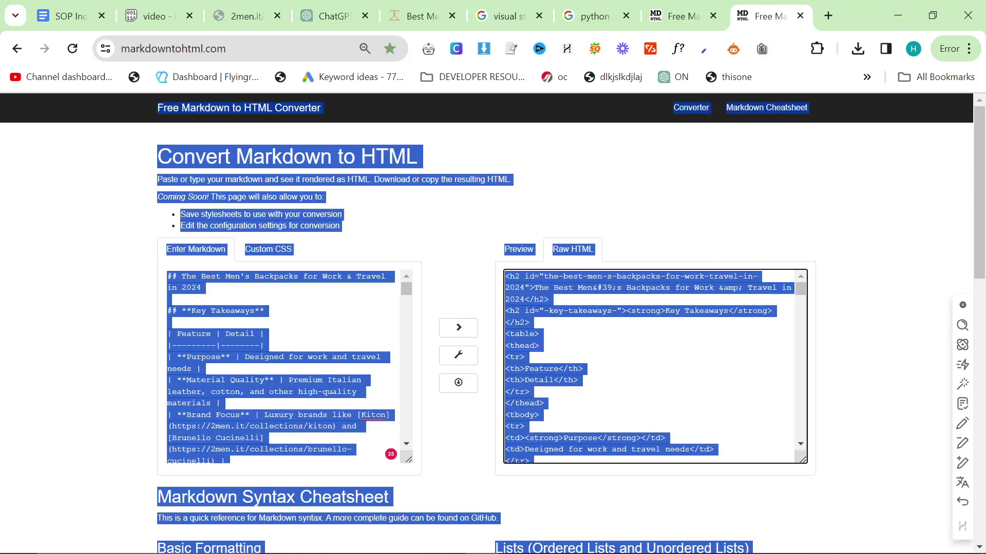
double_click(589, 310)
left_click(589, 311)
key("ctrl+a")
key("alt+Tab")
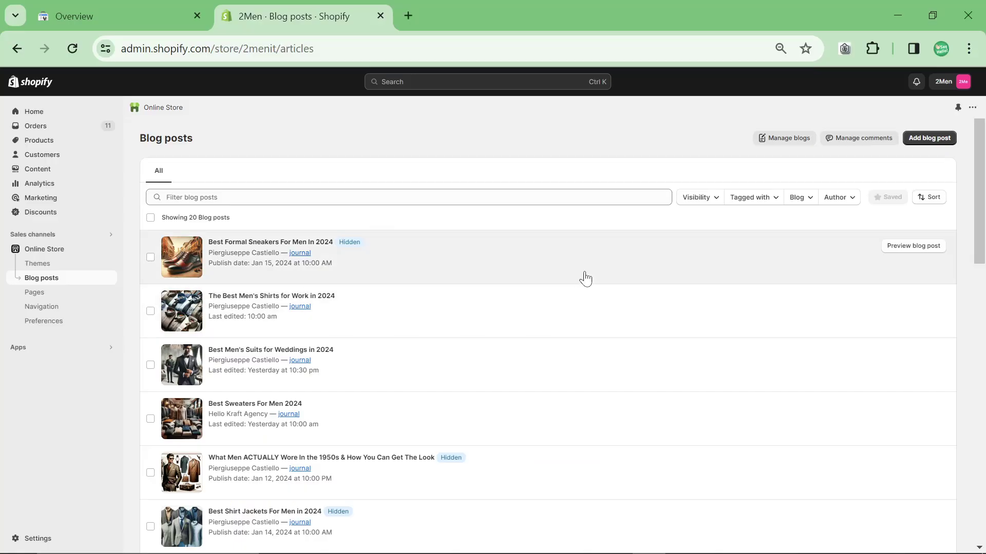
left_click(924, 137)
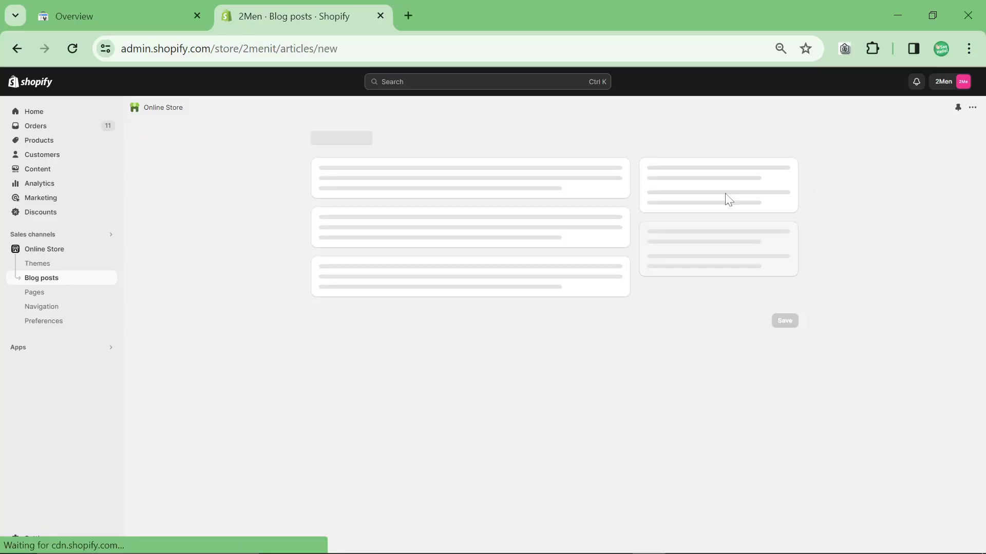
Switch back to ChatGPT and request a blog featured image for Shopify
key("alt+Tab")
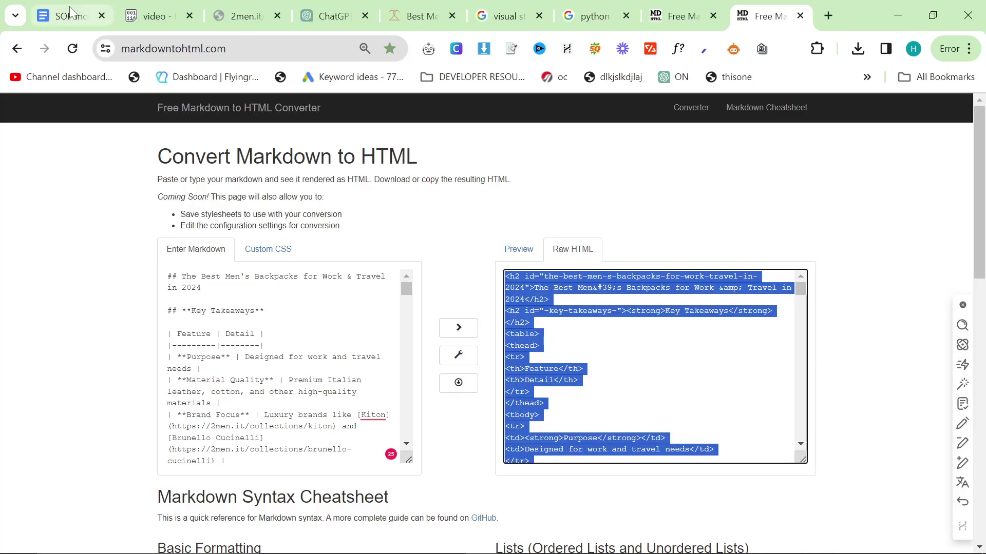
left_click(313, 18)
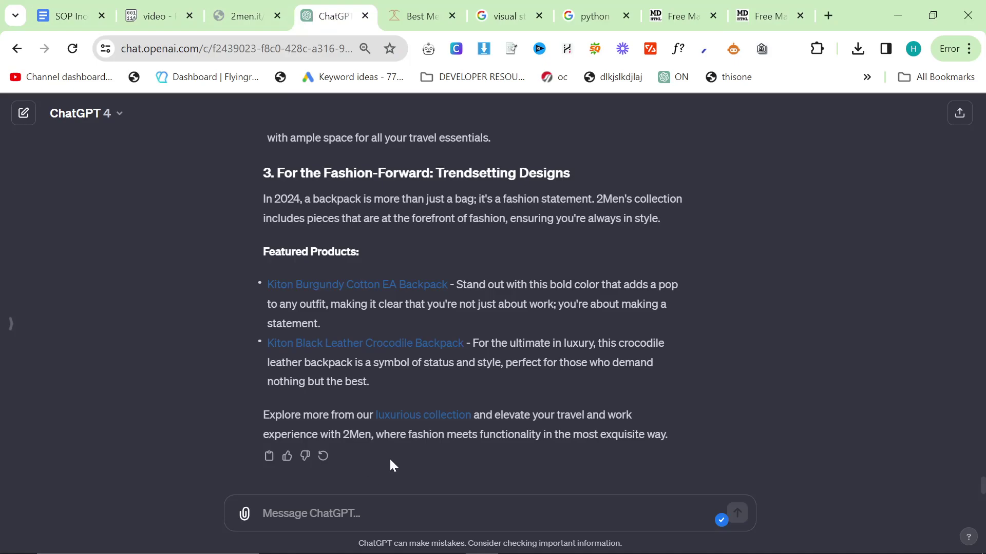
type("Now please gve me a")
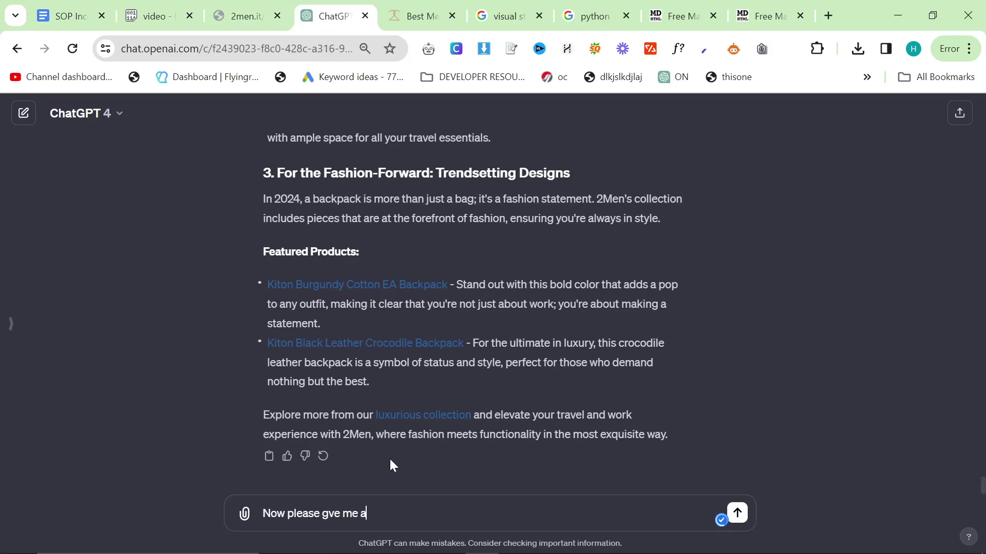
type(" blog featured image")
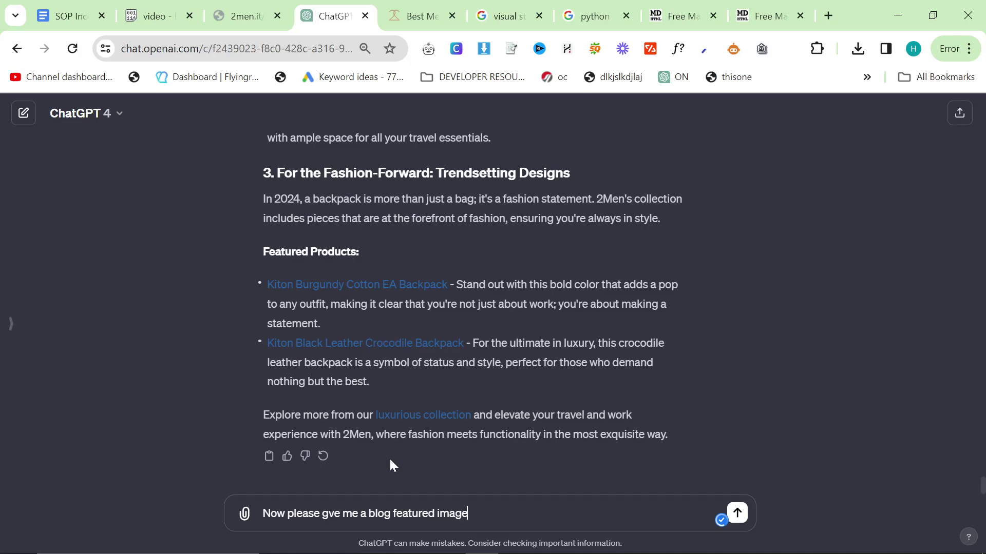
type(" for shopify")
key("Return")
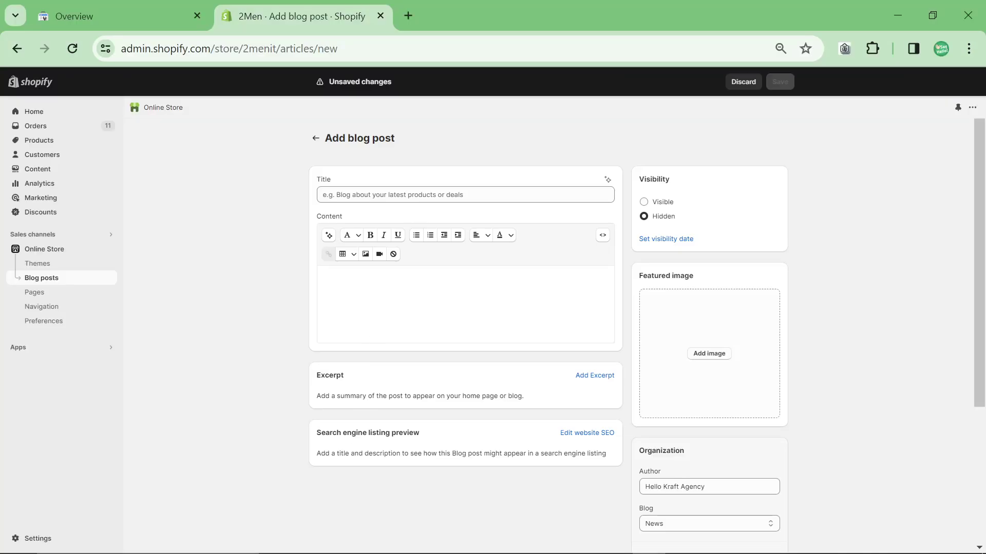
In the new Shopify post, replace the agency with the store's usual author and assign the post to the journal blog
left_click(708, 485)
key("ctrl+a")
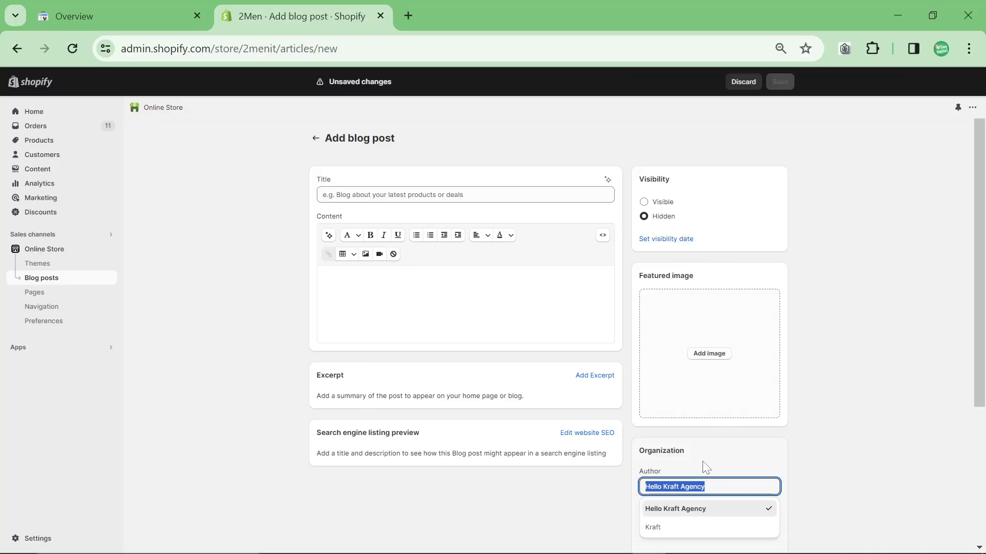
type("pl")
type("er")
left_click(708, 510)
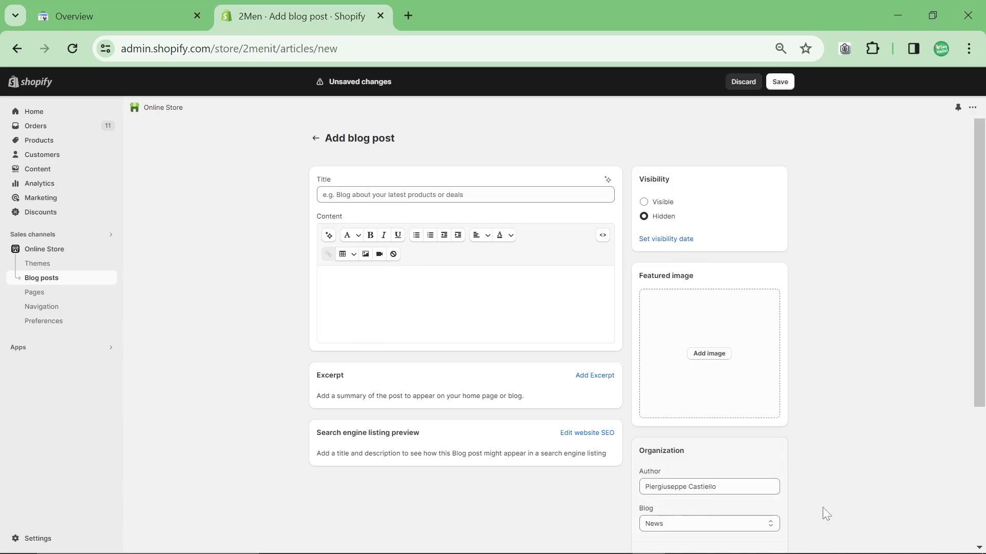
scroll(821, 508, "down", 3)
left_click(677, 369)
left_click(662, 401)
scroll(543, 417, "up", 3)
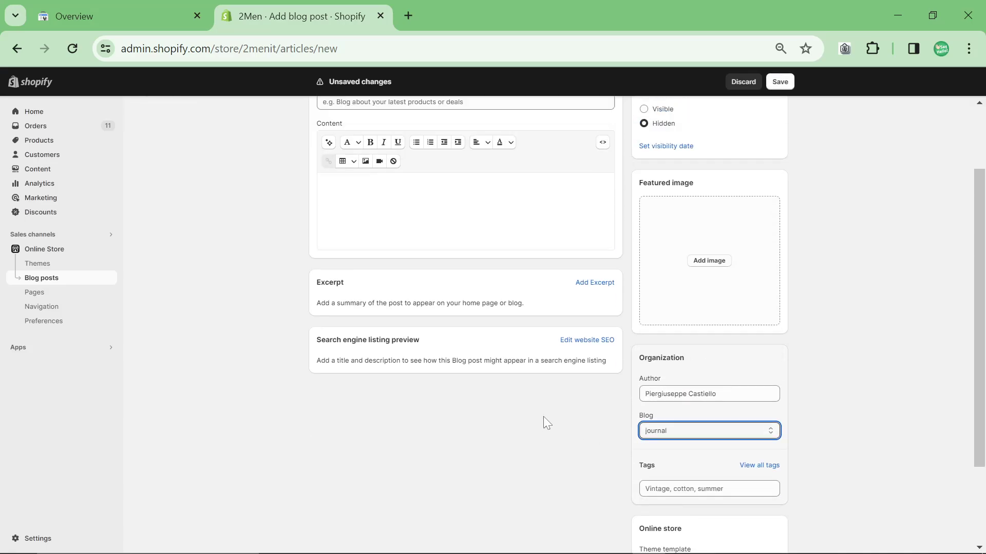
Insert the copied HTML as the post's content source, switch back to the formatted view and check the result
left_click(603, 236)
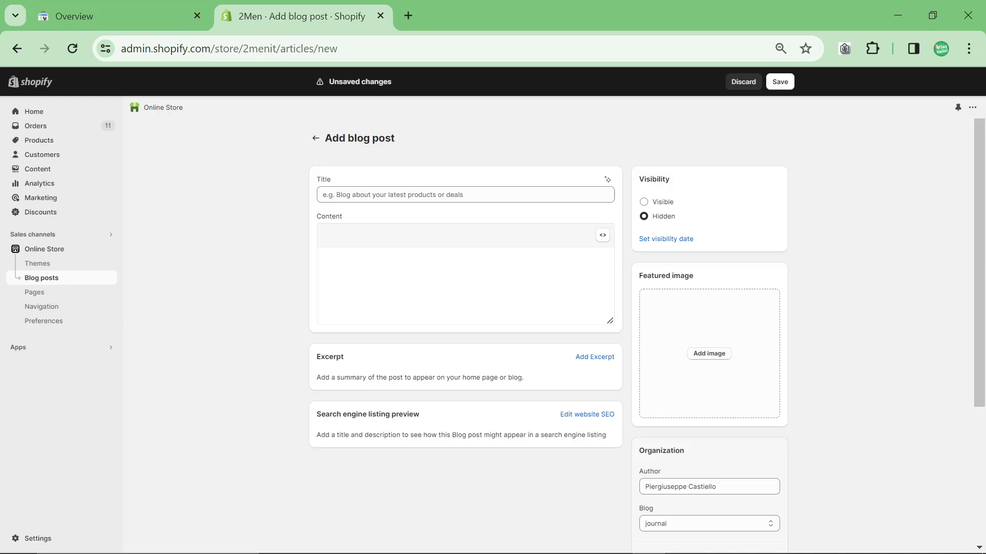
key("ctrl+v")
left_click(603, 235)
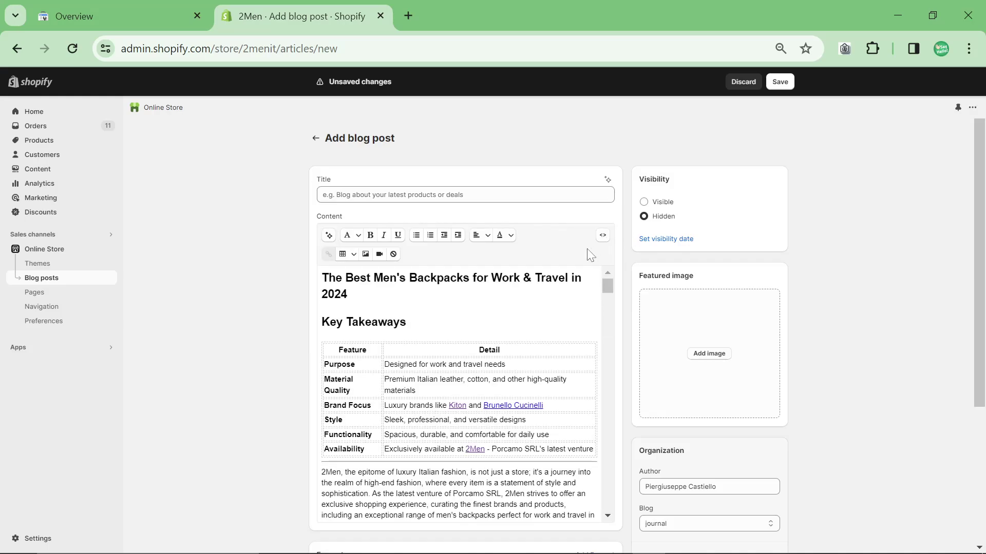
scroll(462, 385, "down", 5)
scroll(606, 354, "down", 8)
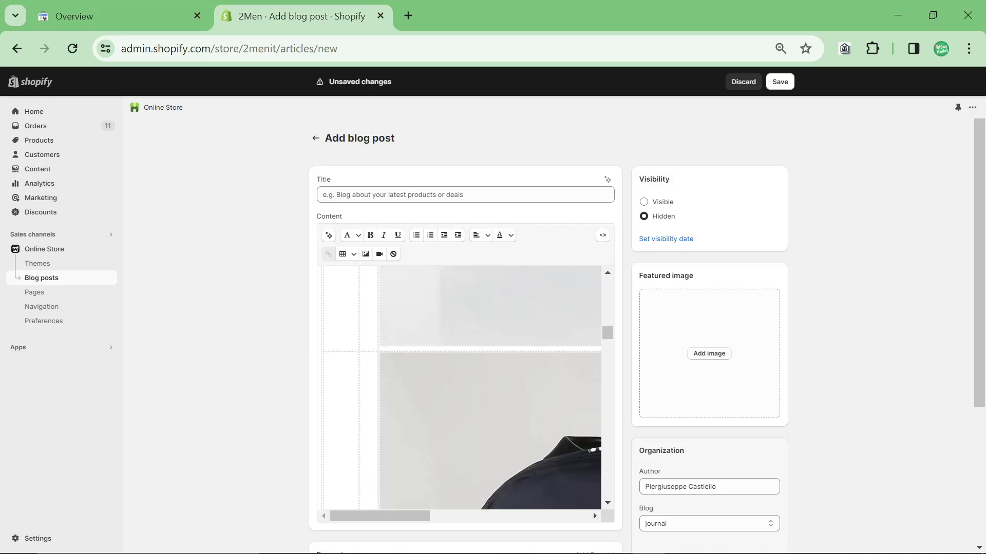
left_click_drag(605, 353, 590, 254)
left_click(605, 365)
Copy the content's first heading into the post title: 'The Best Men's Backpacks for Work & Travel in 2024'
triple_click(439, 278)
key("ctrl+c")
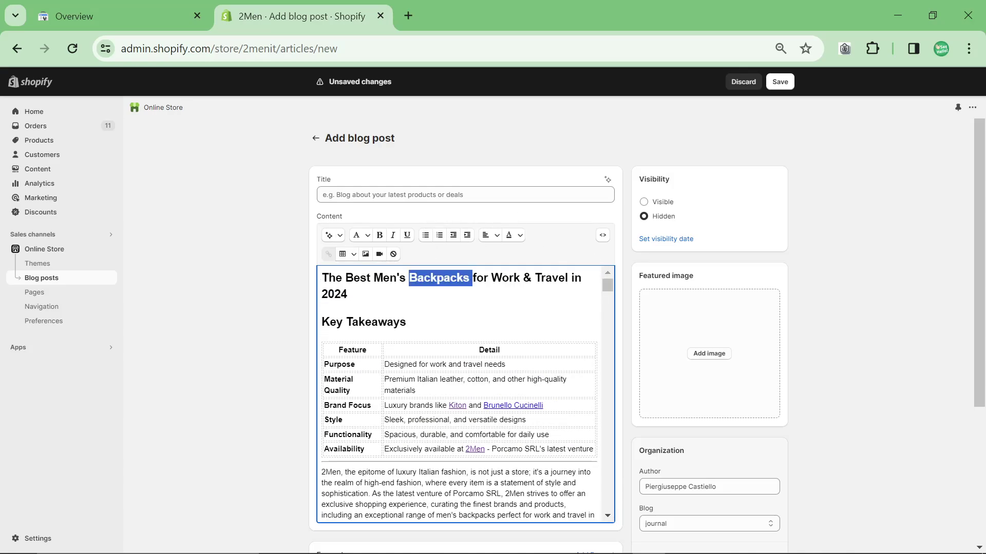
left_click(465, 194)
key("ctrl+v")
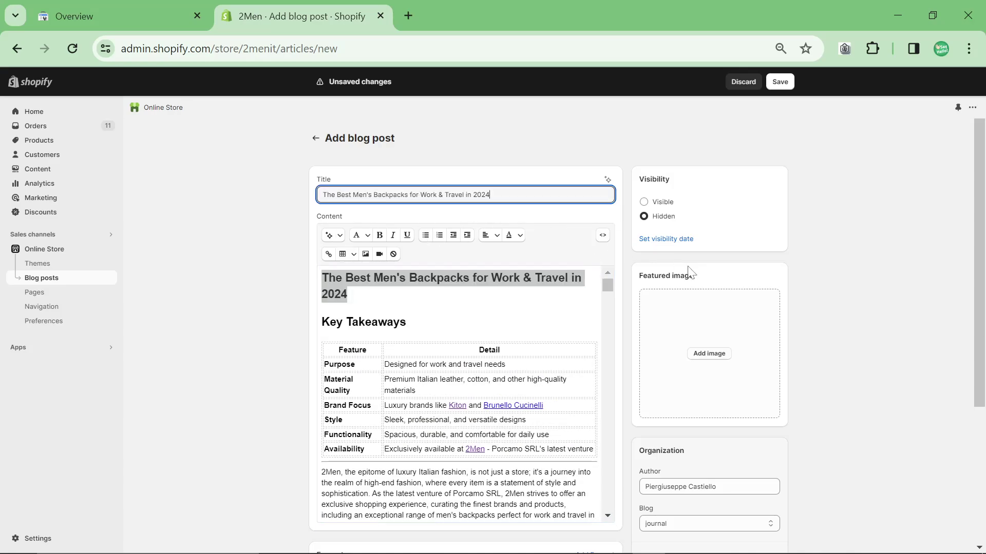
left_click(813, 352)
Examine the description text in the post's search engine listing preview
scroll(797, 405, "down", 4)
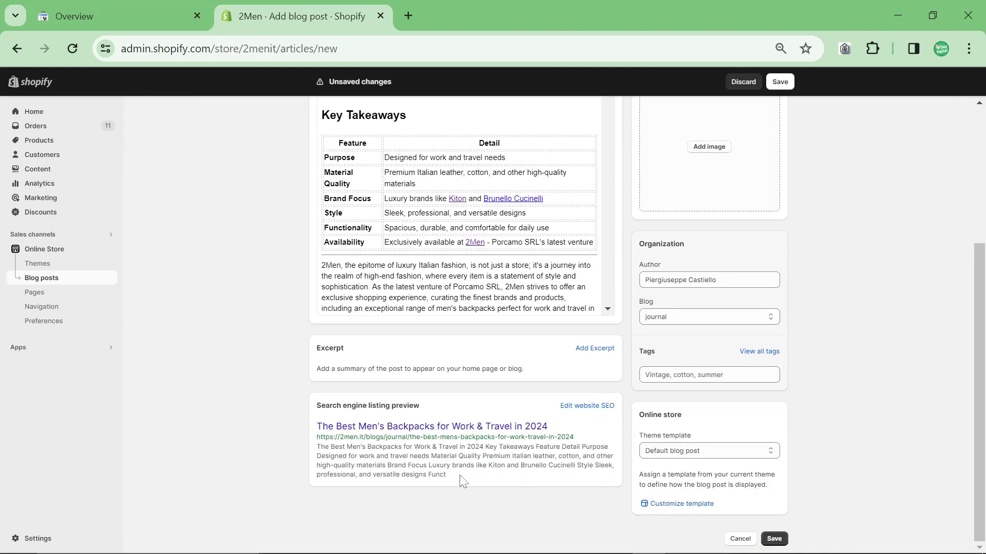
left_click_drag(459, 475, 282, 441)
left_click(311, 474)
left_click_drag(456, 475, 316, 447)
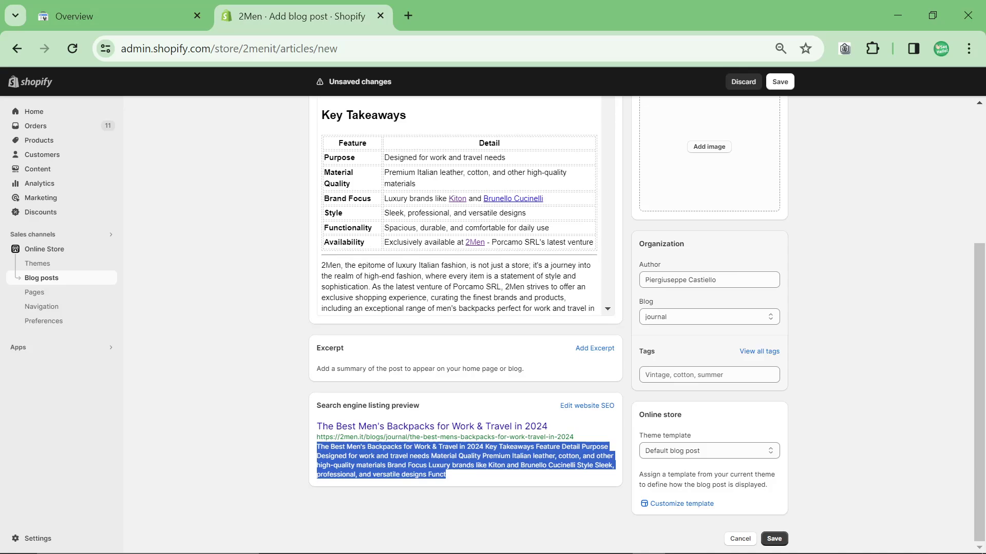
left_click(317, 447)
triple_click(396, 465)
double_click(417, 465)
triple_click(417, 465)
left_click(417, 465)
Switch to ChatGPT and inspect the generated backpack featured image at full size
key("alt+Tab")
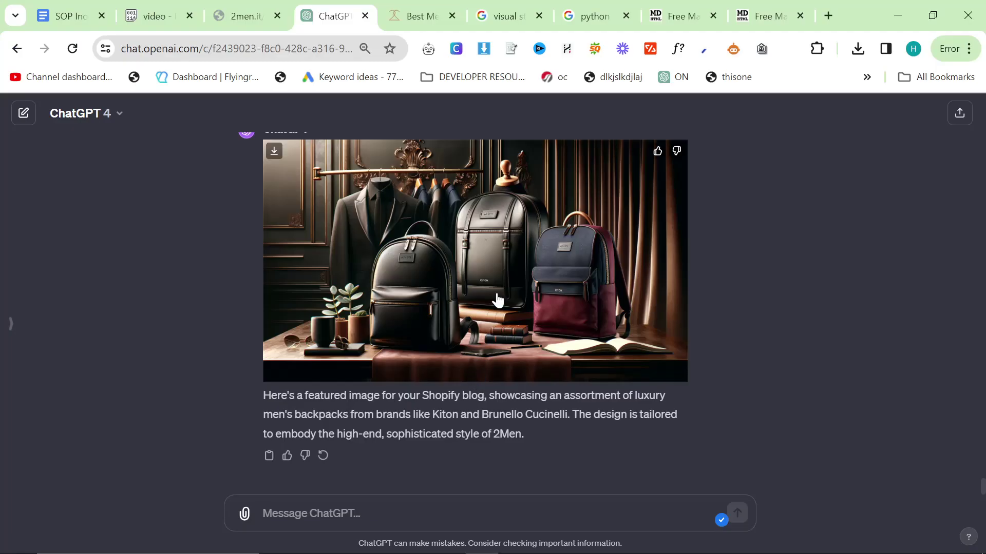
left_click(576, 287)
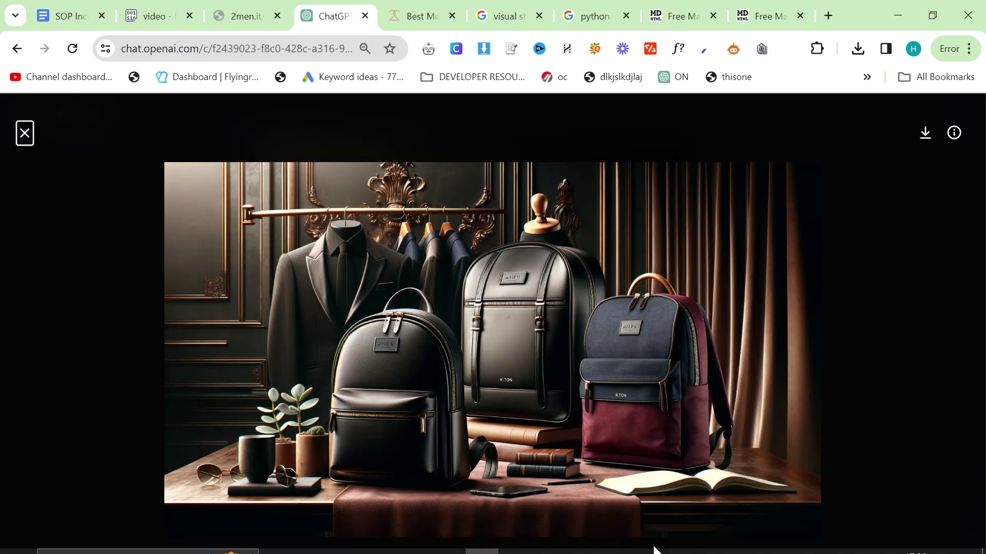
left_click(110, 163)
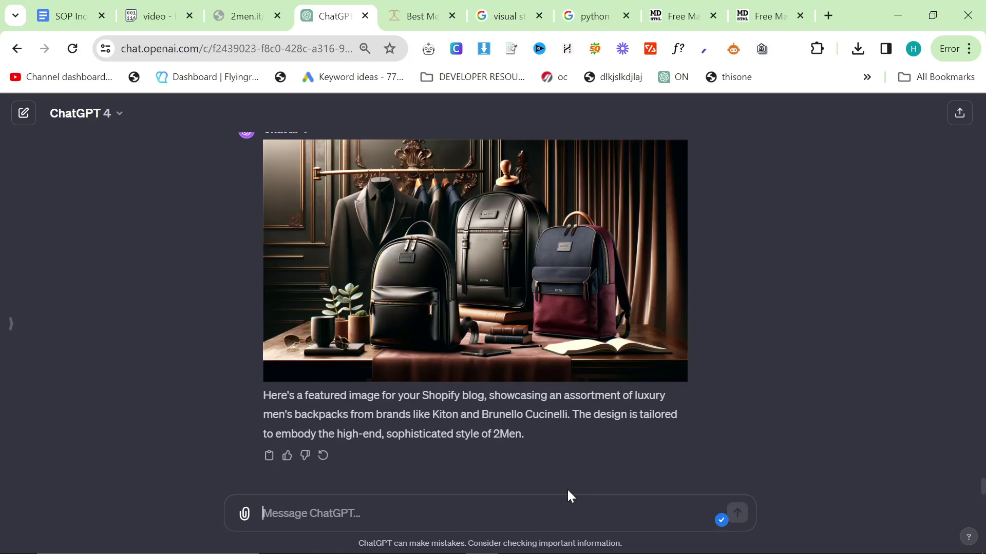
Ask ChatGPT for a square and unbranded general featured image
type("give me asj")
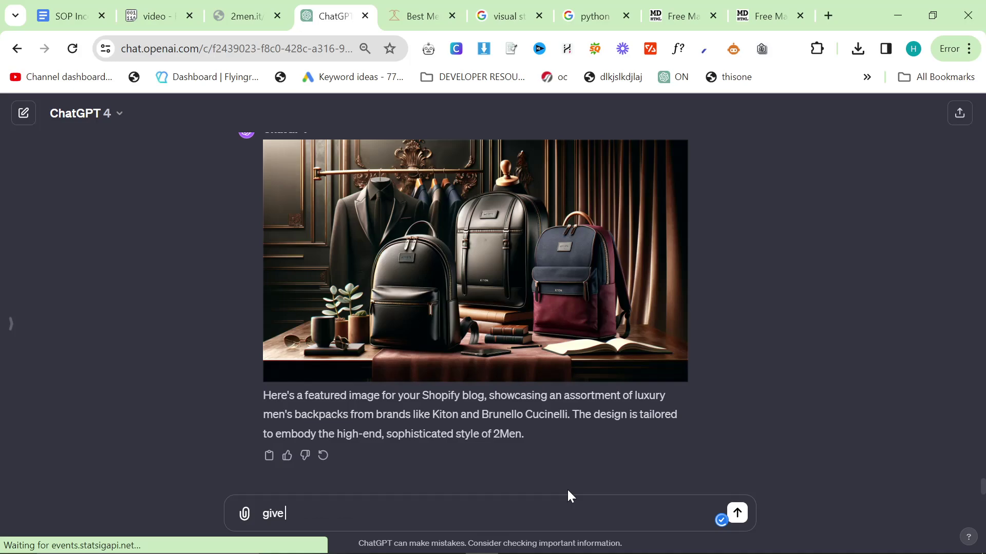
key("BackSpace")
key("BackSpace")
type("square and unbranded ")
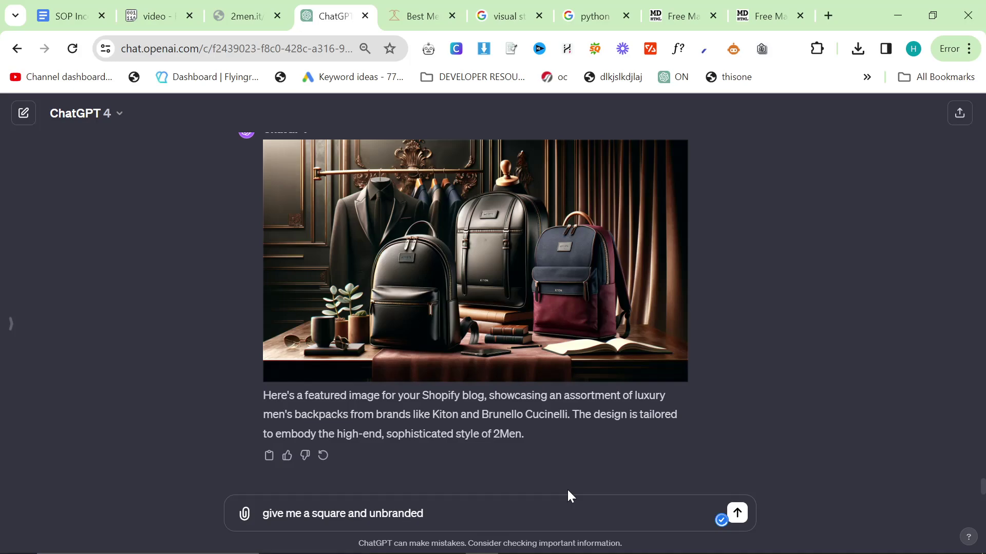
type("general feau")
key("BackSpace")
type("tured image")
key("Return")
Switch to Shopify and schedule the post to become visible on 1/15/2024 at 10:00 PM
key("alt+Tab")
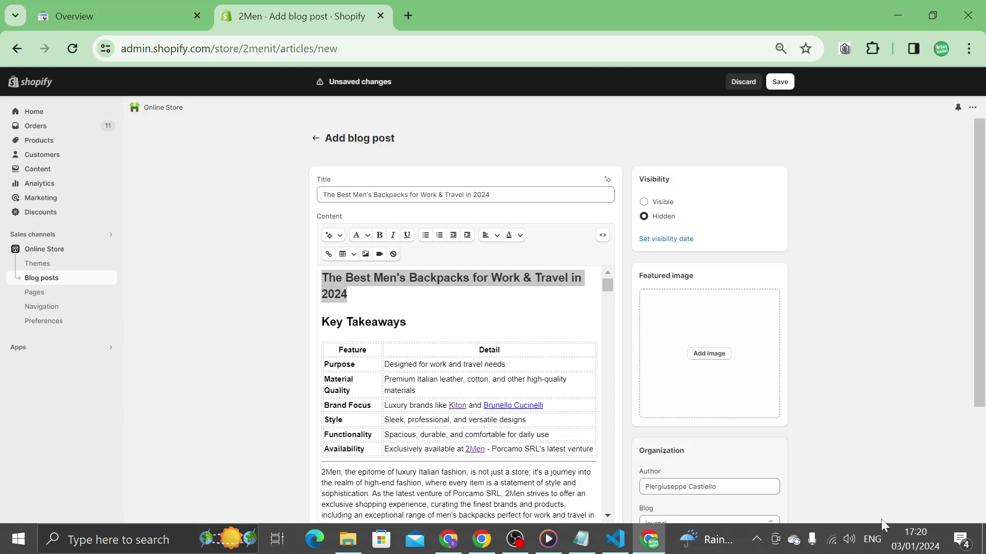
left_click(662, 239)
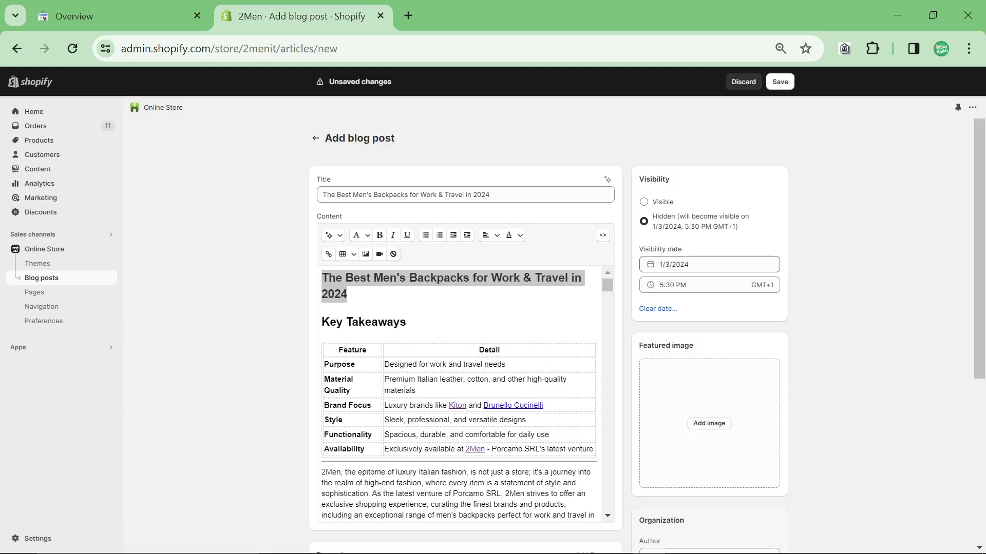
left_click(708, 264)
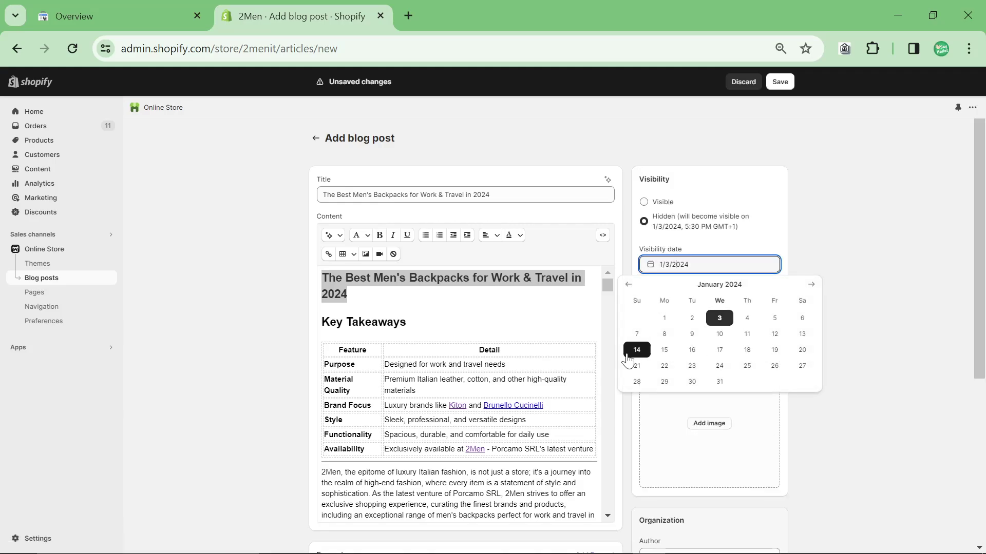
left_click(663, 349)
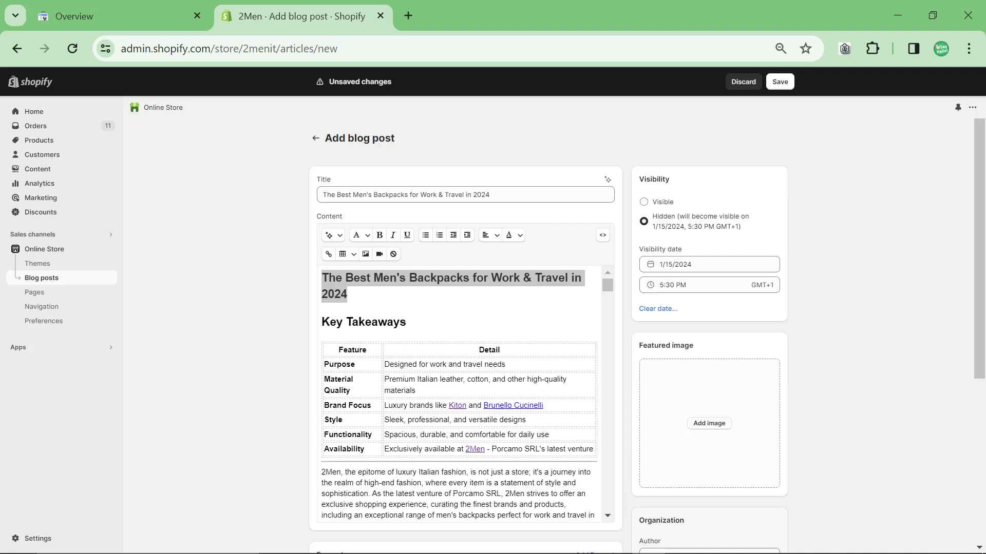
left_click(677, 285)
scroll(688, 395, "down", 10)
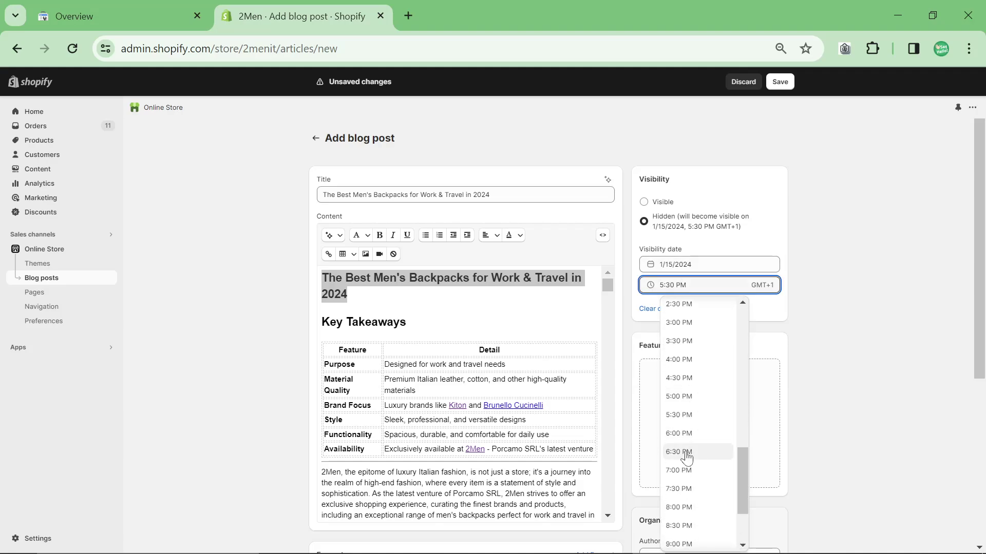
scroll(676, 527, "down", 3)
left_click(686, 509)
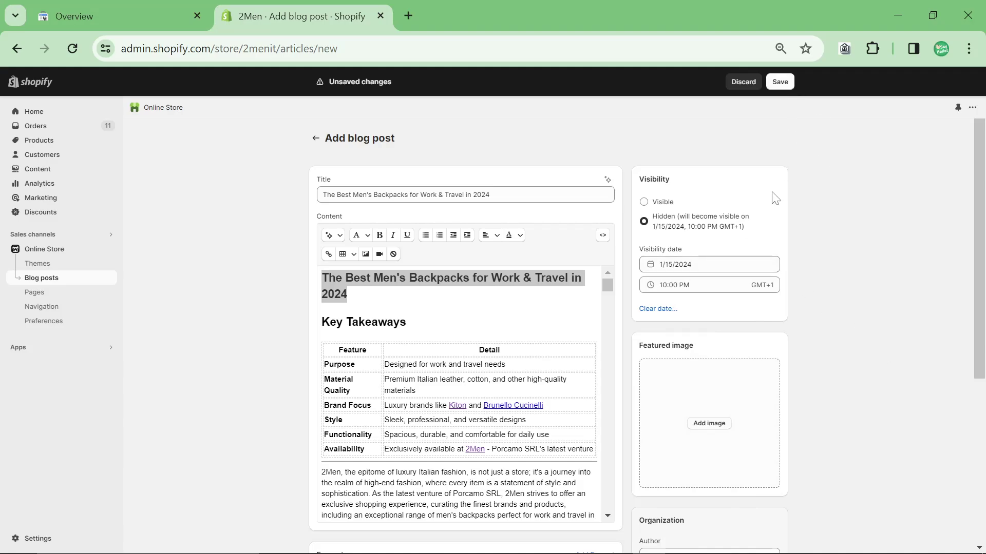
scroll(459, 393, "down", 10)
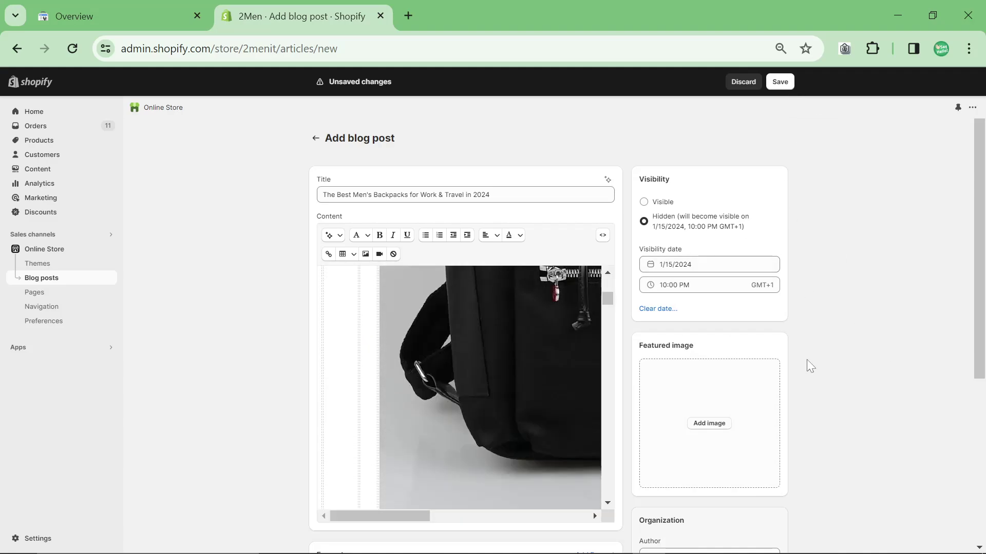
scroll(841, 414, "down", 5)
scroll(835, 414, "up", 3)
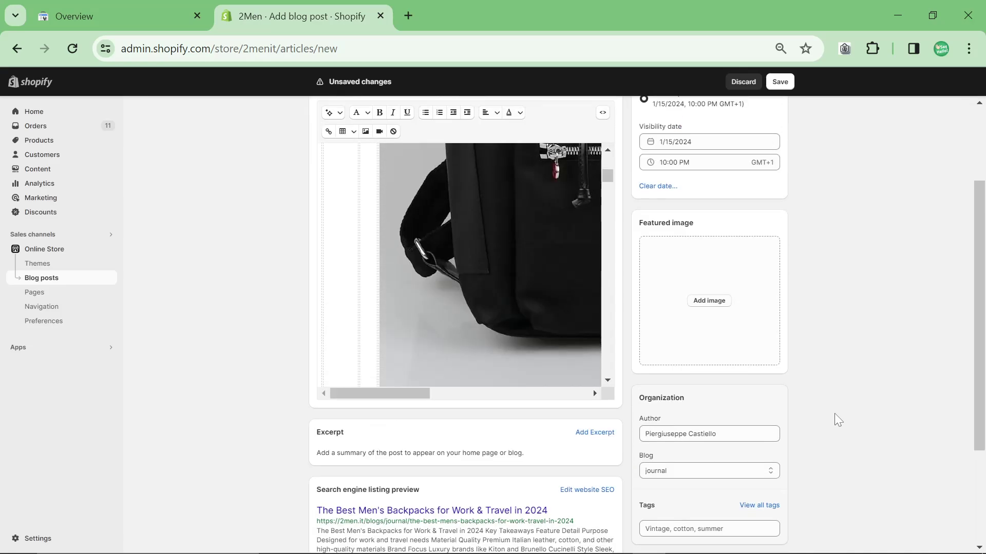
Switch to ChatGPT, enlarge the square unbranded backpack image and download it
key("alt+Tab")
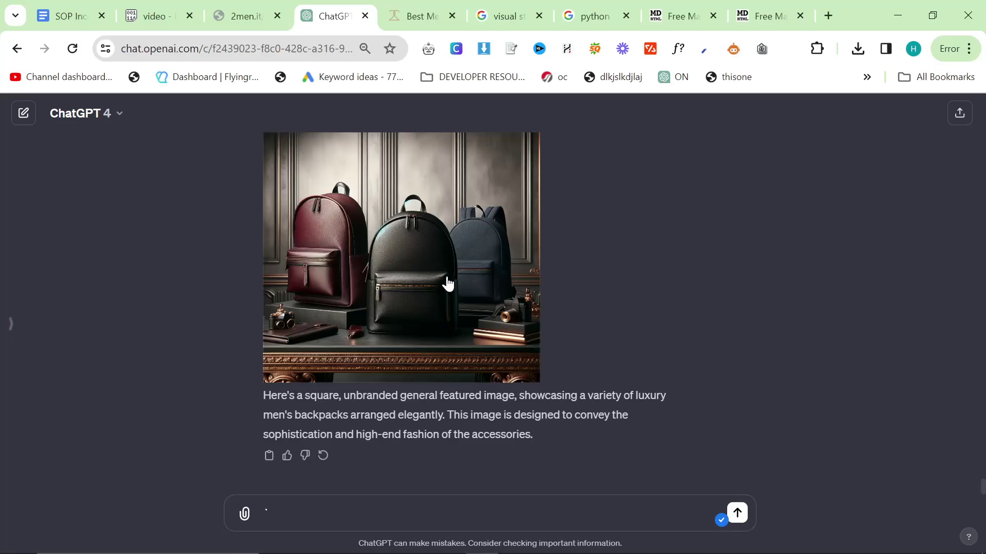
left_click(449, 282)
left_click(922, 135)
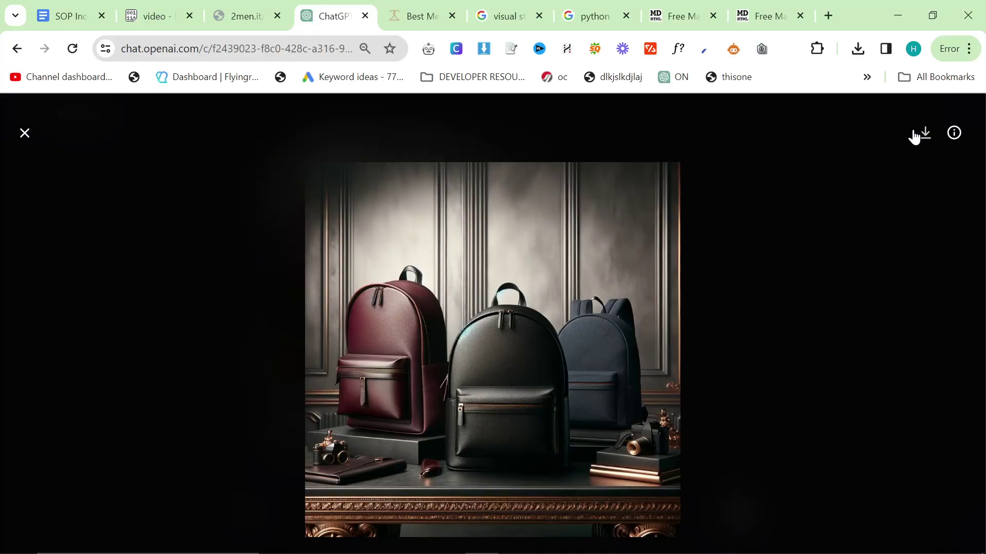
key("alt+Tab")
key("alt+Tab")
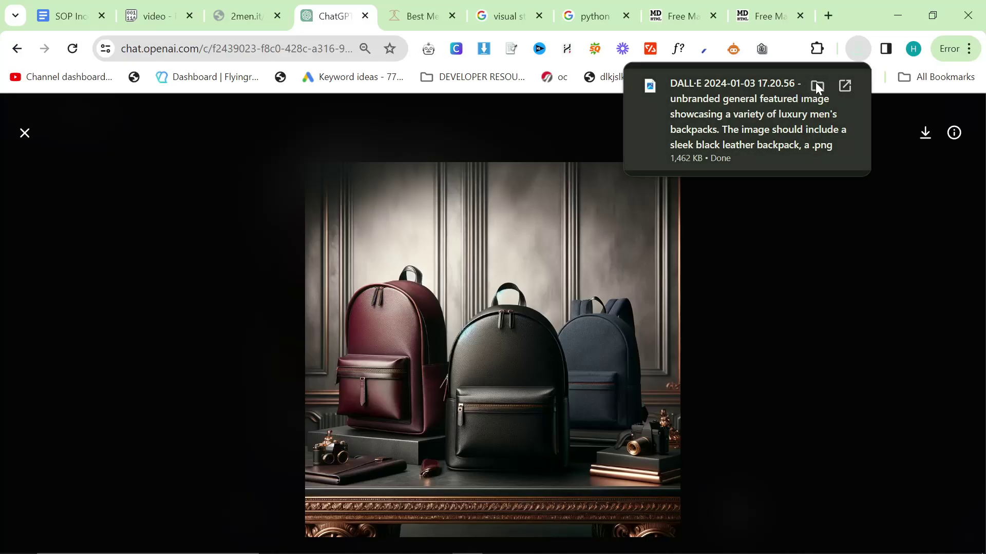
Show the downloaded backpack image in its folder and rename it "best backpacks for men for work and travel in 2024"
left_click(817, 86)
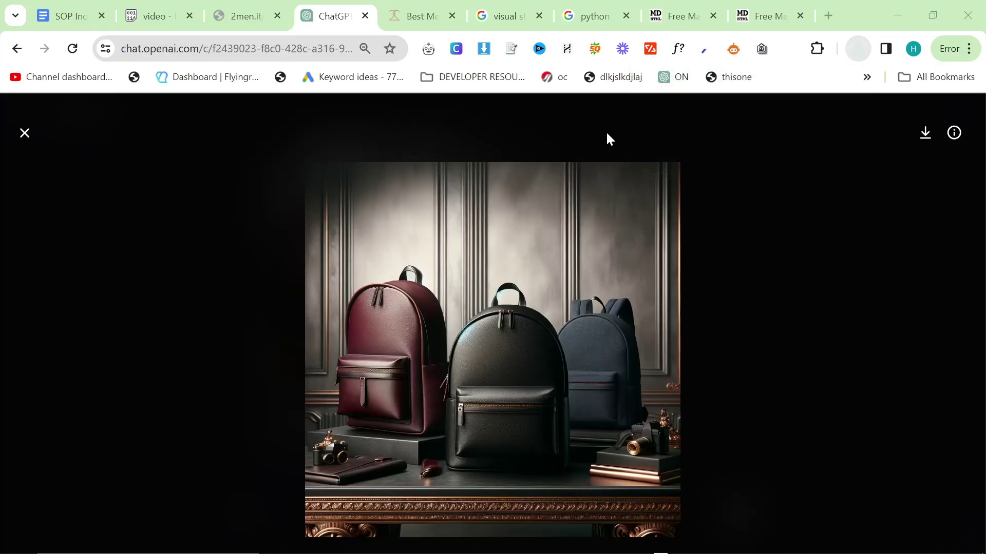
key("shift+F10")
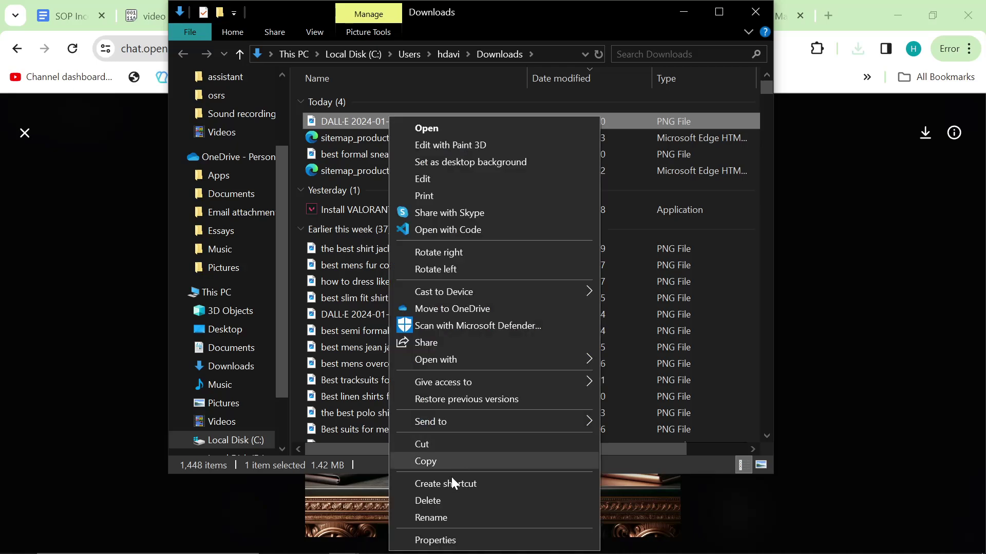
left_click(448, 515)
type("best")
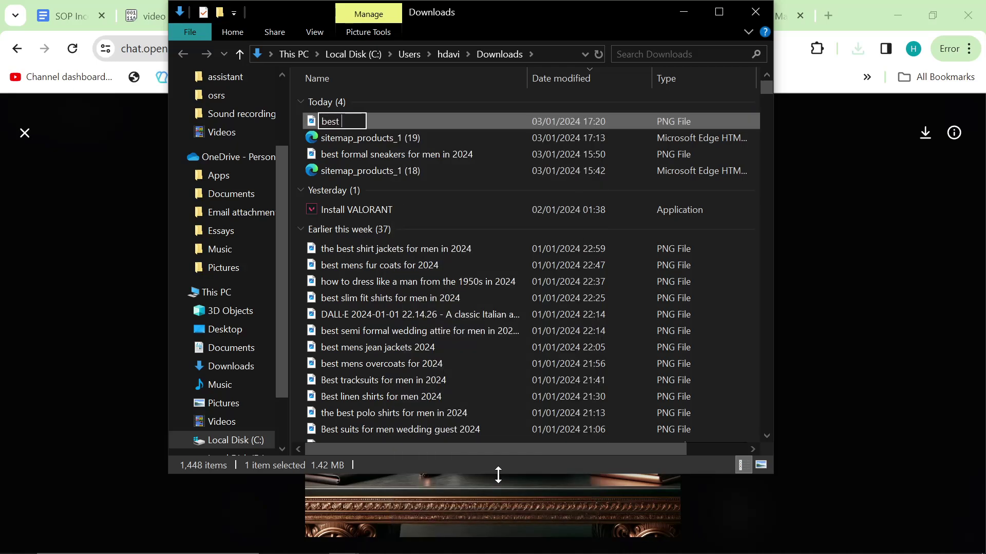
type(" backpacks for men")
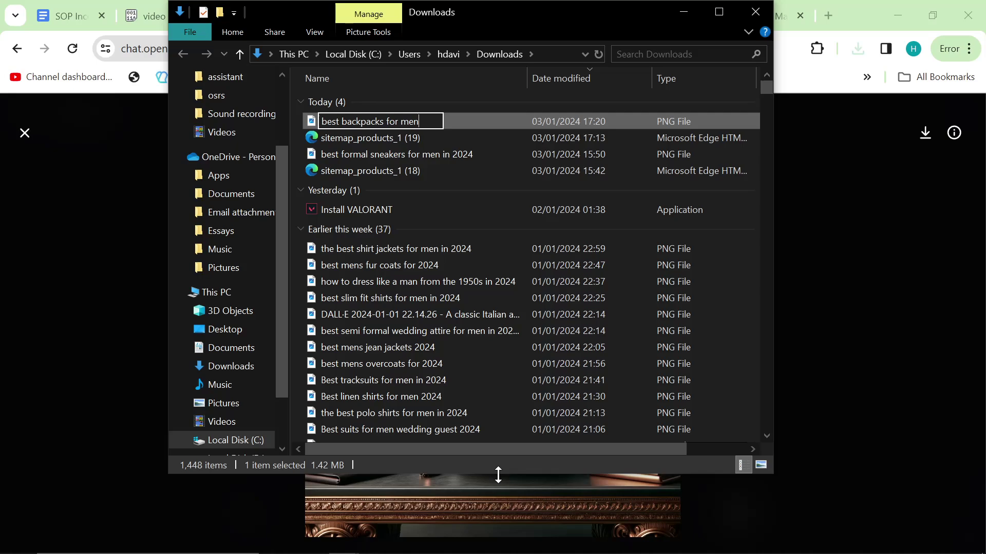
type(" for work and travel in 2024")
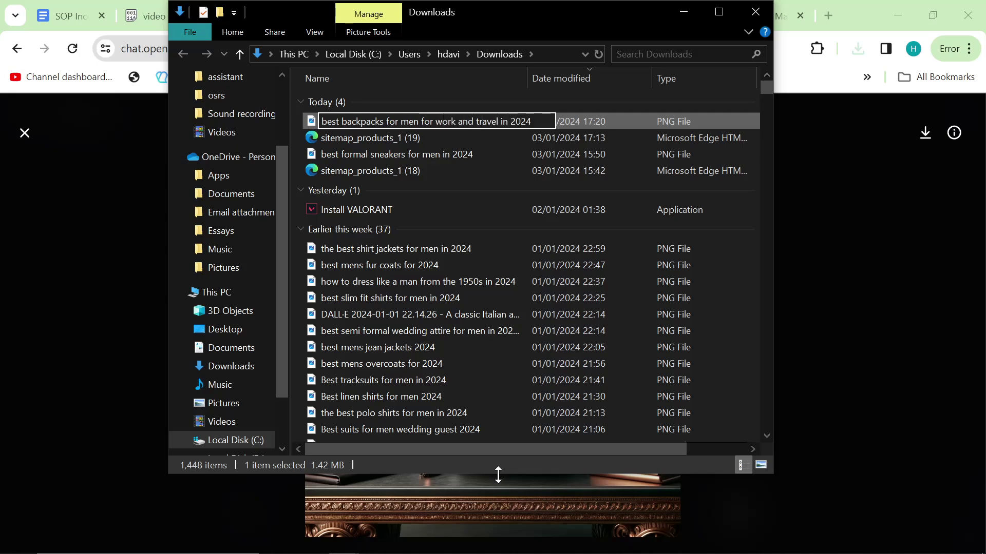
key("Return")
Switch to Shopify and set the renamed backpack image as the blog post's featured image
key("alt+Tab")
key("alt+Tab")
key("Tab")
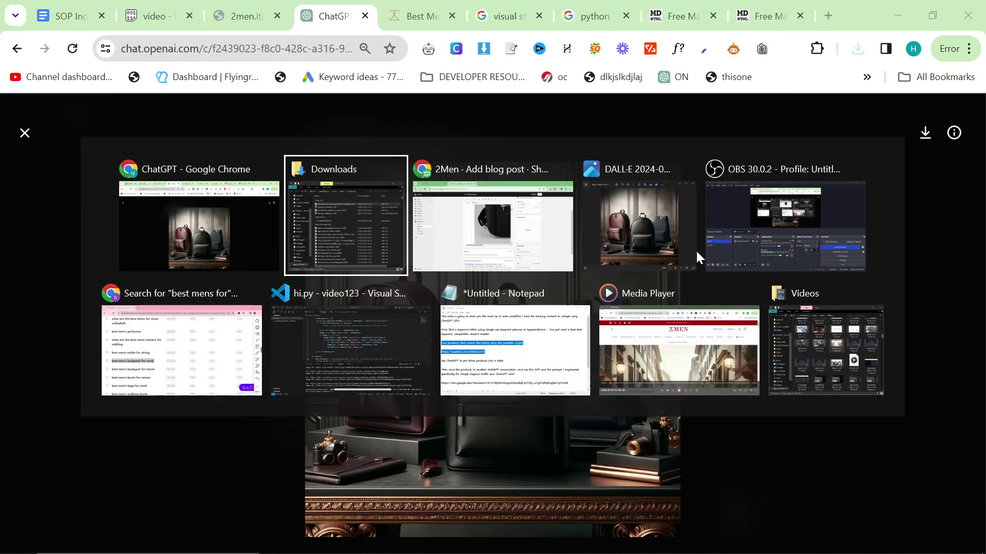
left_click(703, 304)
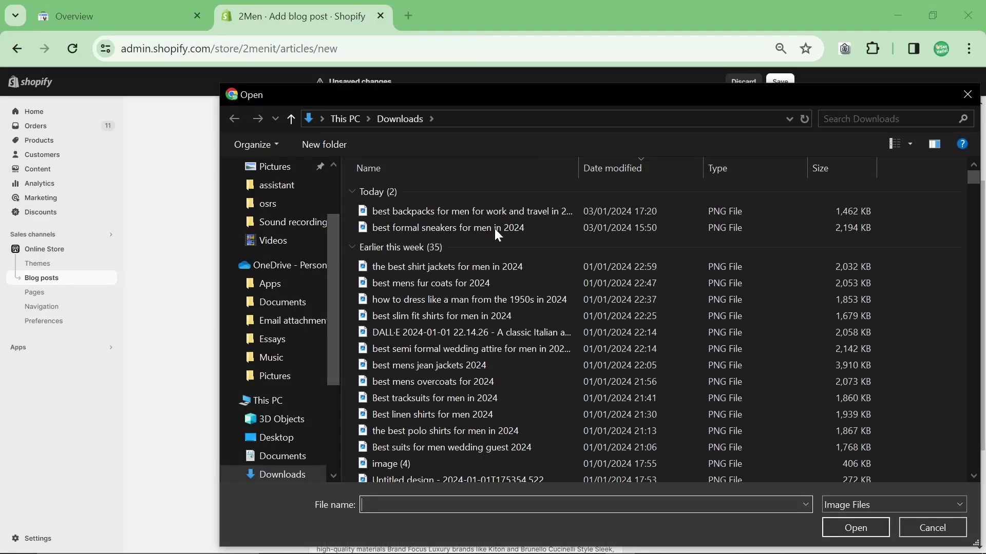
left_click(479, 212)
double_click(479, 211)
scroll(831, 367, "down", 1)
scroll(830, 363, "up", 3)
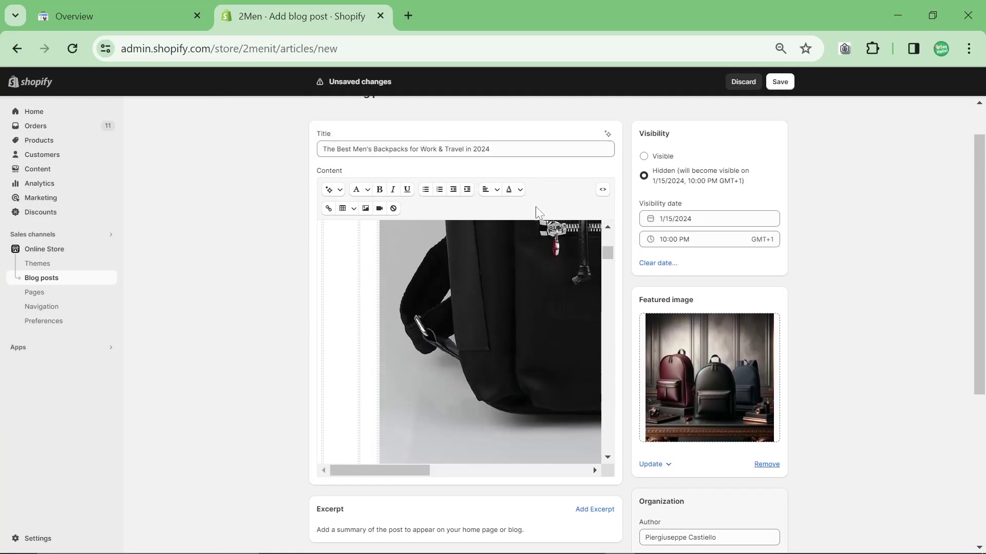
Set the featured image's alt text to "The Best Mens Backpacks for Work Travel in 2024", based on the post title
left_click(451, 149)
key("ctrl+a")
key("ctrl+c")
left_click(677, 388)
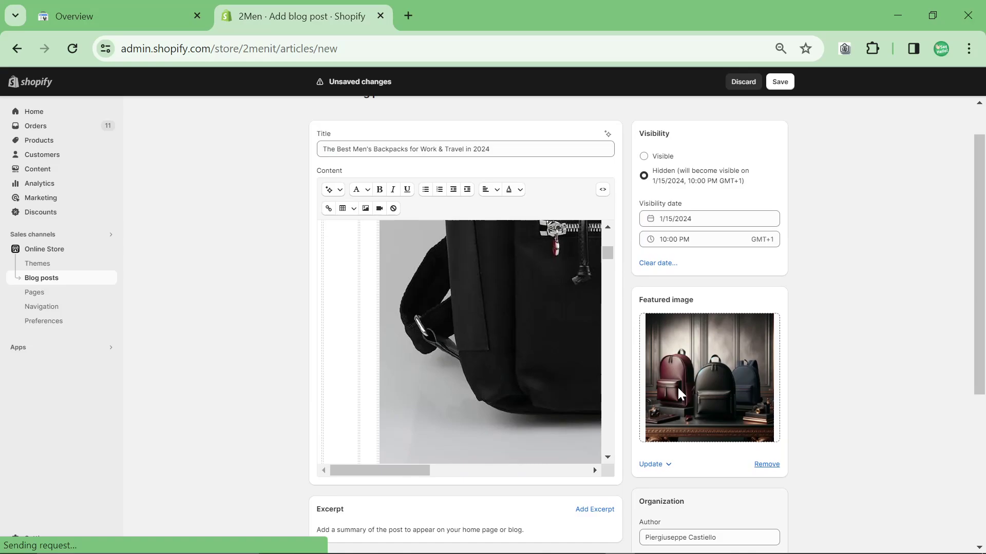
left_click(534, 290)
key("ctrl+v")
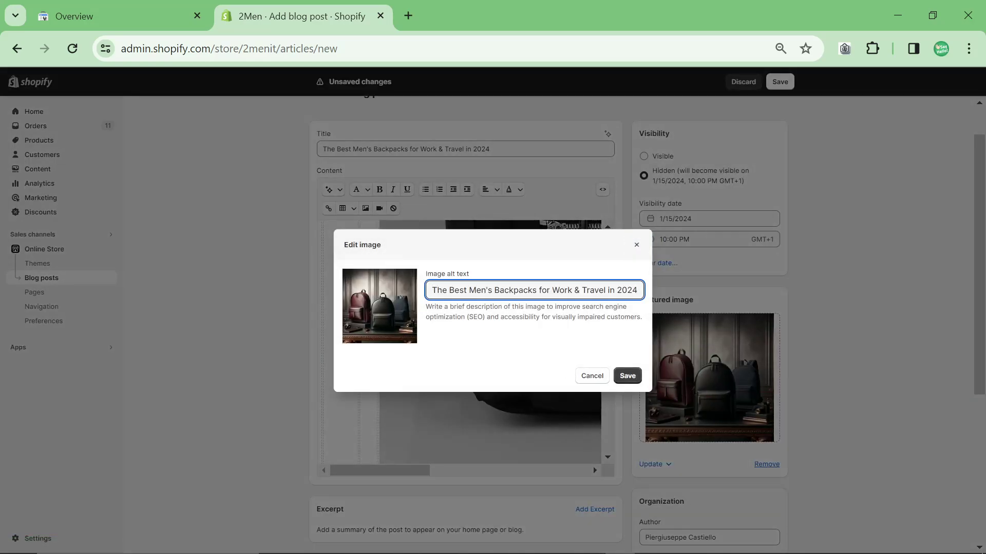
left_click(488, 290)
key("BackSpace")
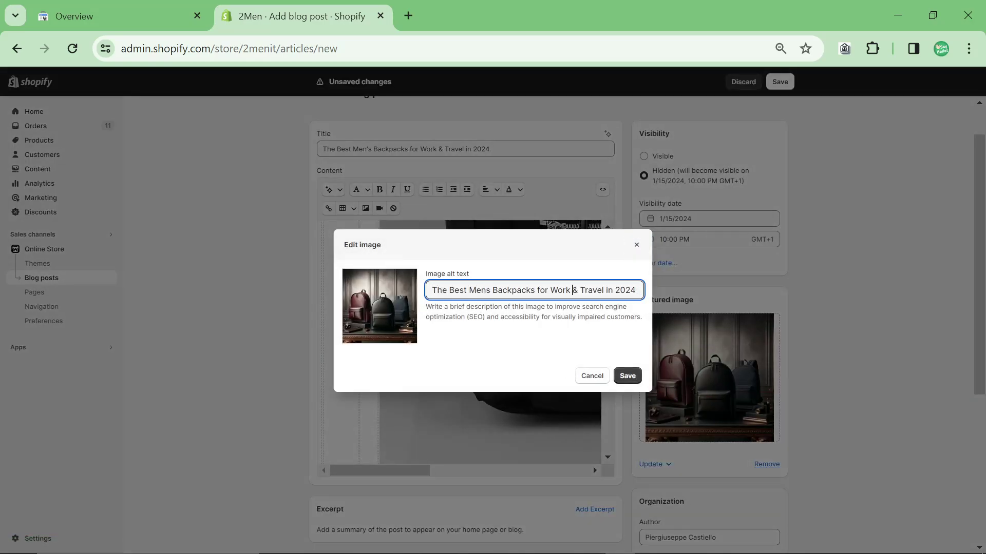
key("BackSpace")
key("BackSpace")
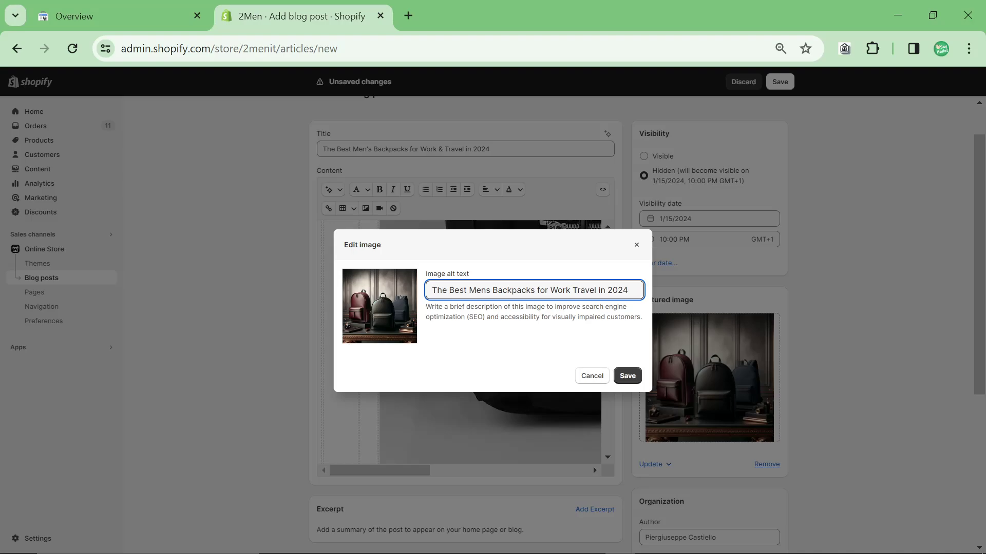
left_click(627, 376)
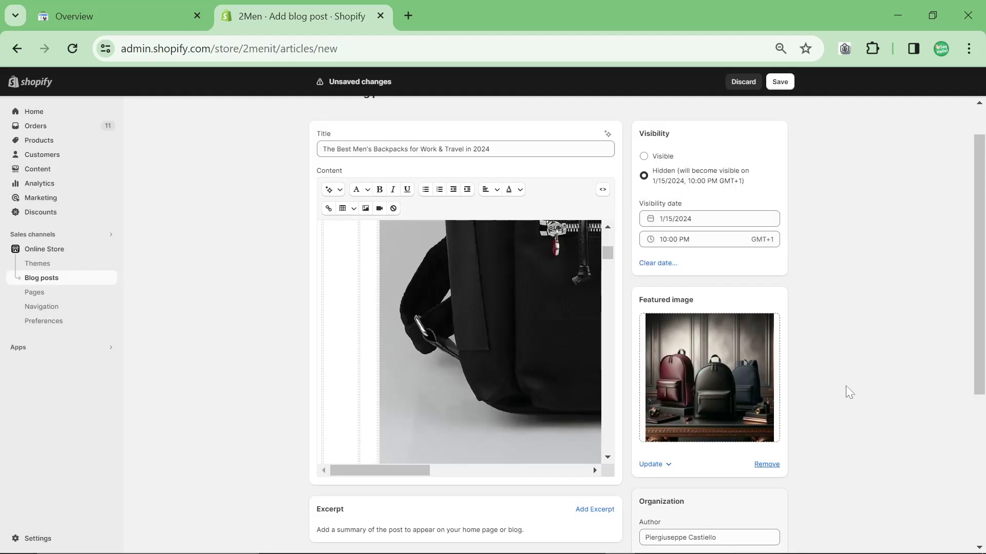
Review the completed blog post form and save the scheduled post
scroll(846, 386, "up", 1)
scroll(827, 339, "down", 5)
scroll(825, 345, "up", 5)
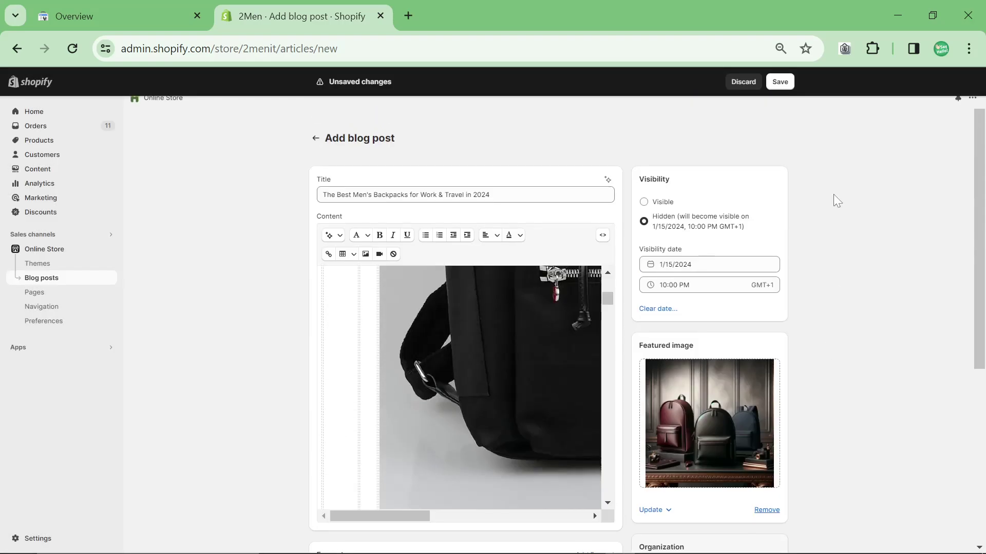
left_click(780, 83)
Switch to the 2men.it site, open its Journal and copy the link of "The Best Men's Shirts for Work in 2024"
key("alt+Tab")
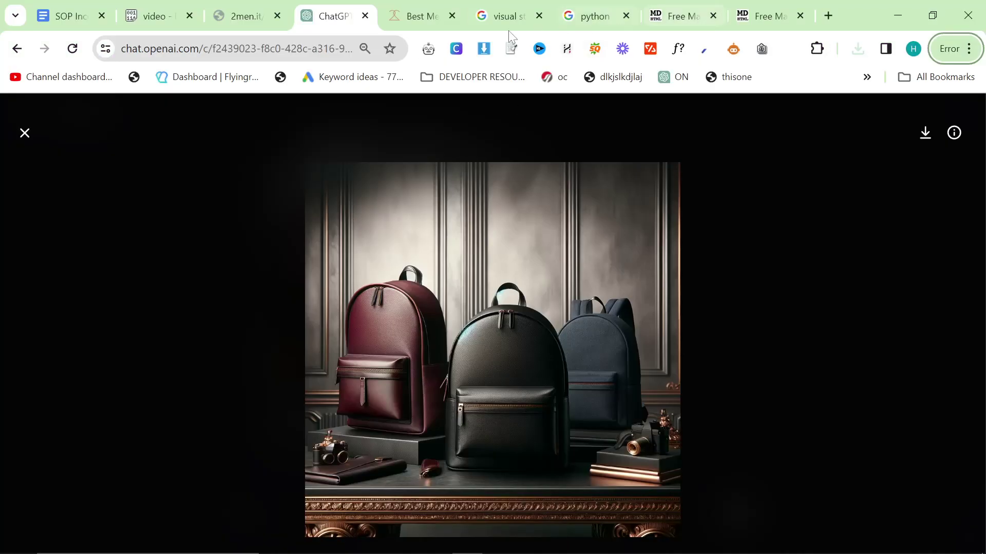
left_click(421, 16)
scroll(480, 348, "down", 2)
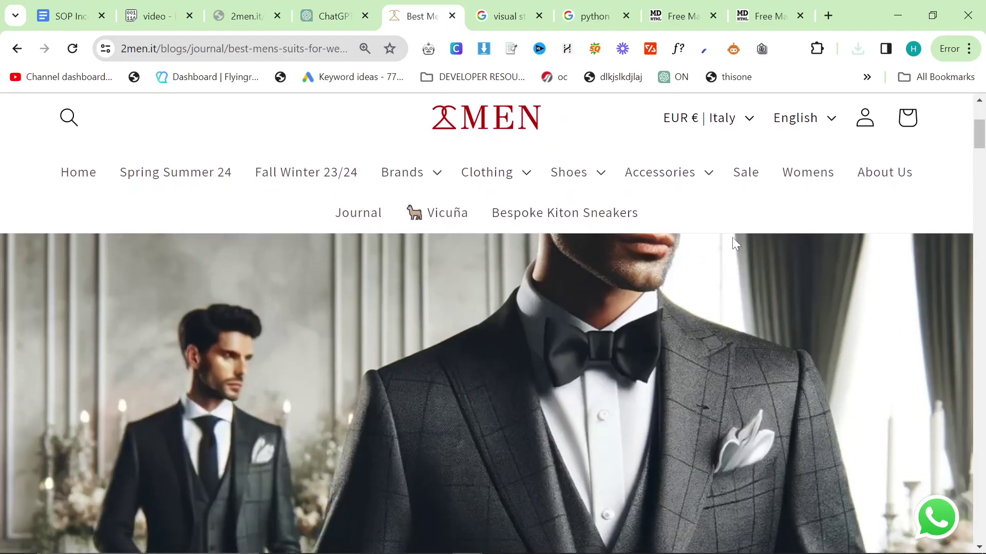
left_click(349, 224)
key("ctrl+minus")
scroll(471, 383, "down", 4)
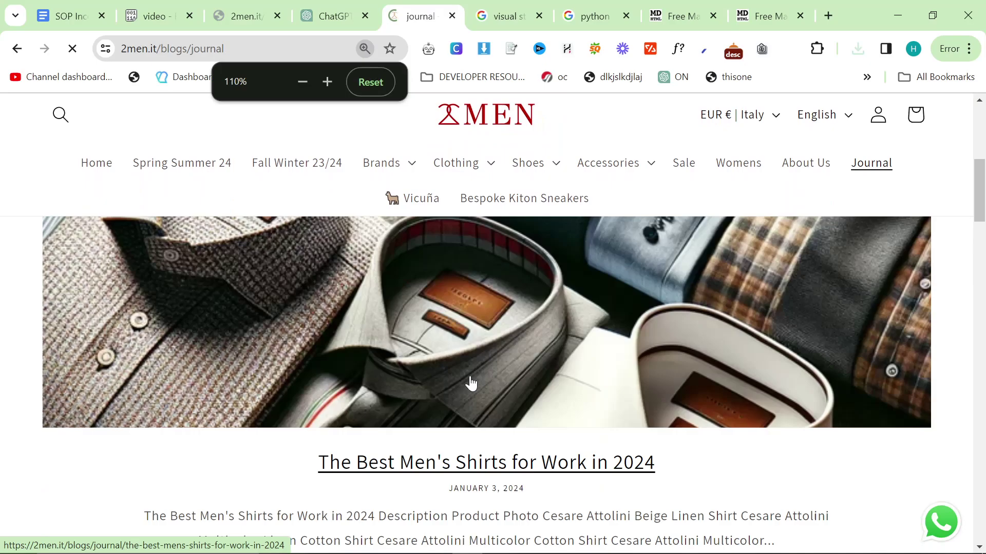
scroll(467, 379, "down", 5)
scroll(467, 380, "up", 4)
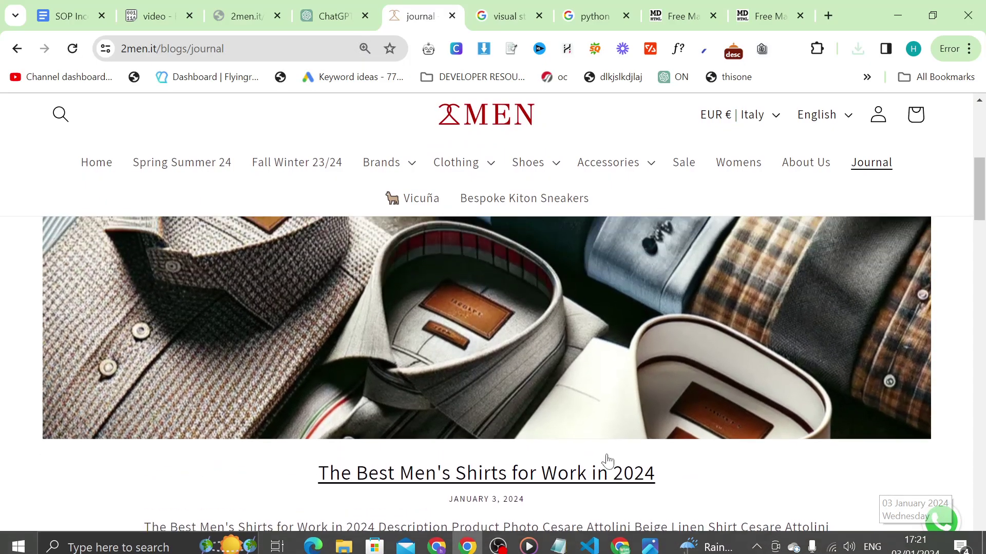
right_click(415, 347)
left_click(515, 231)
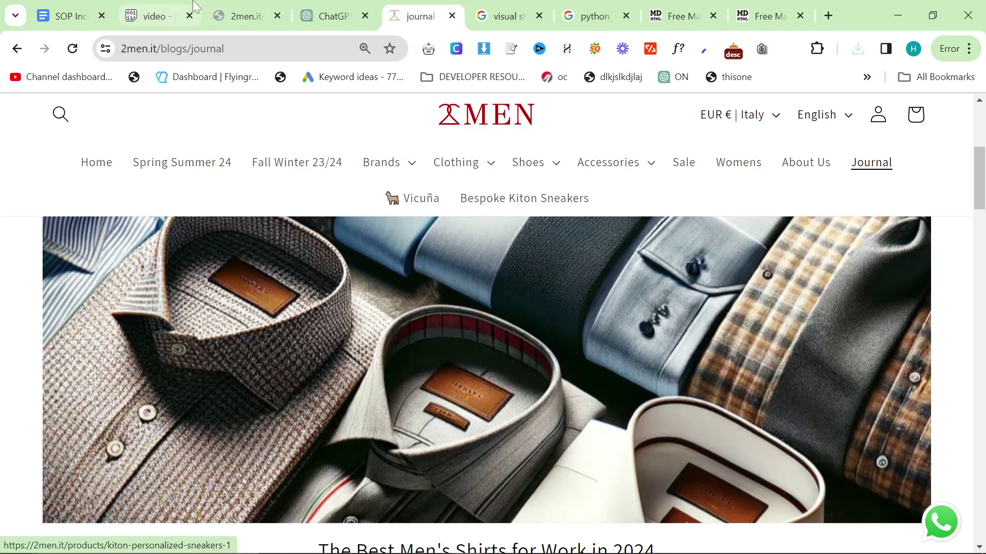
Switch to Google Search Console and inspect the copied URL of the men's work shirts article
key("alt+Tab")
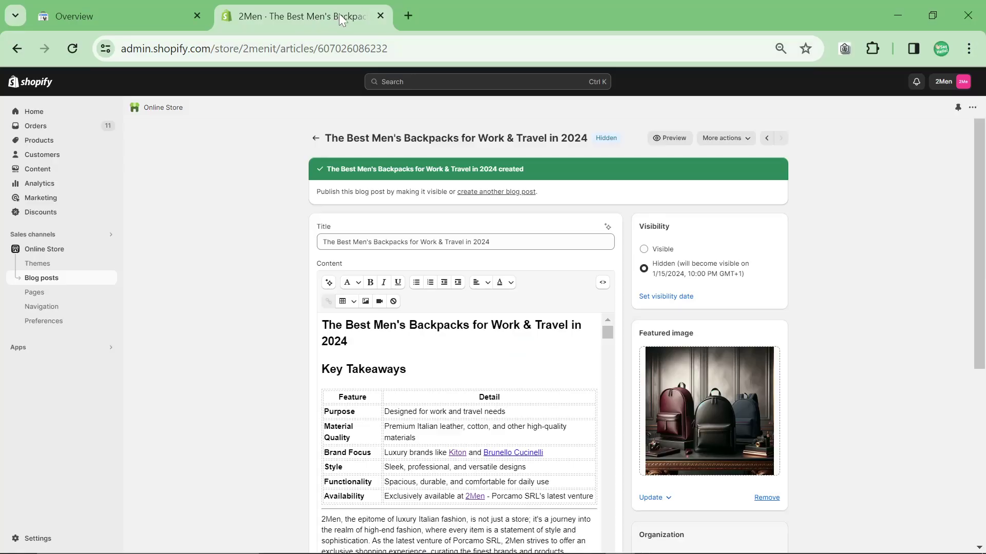
key("alt+Tab")
key("Escape")
left_click(118, 21)
left_click(245, 87)
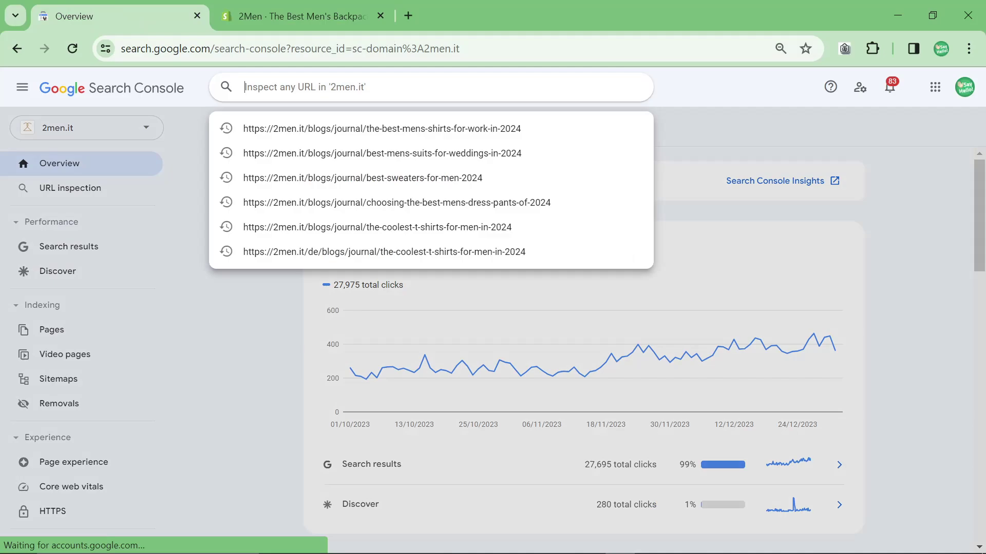
key("ctrl+v")
key("Return")
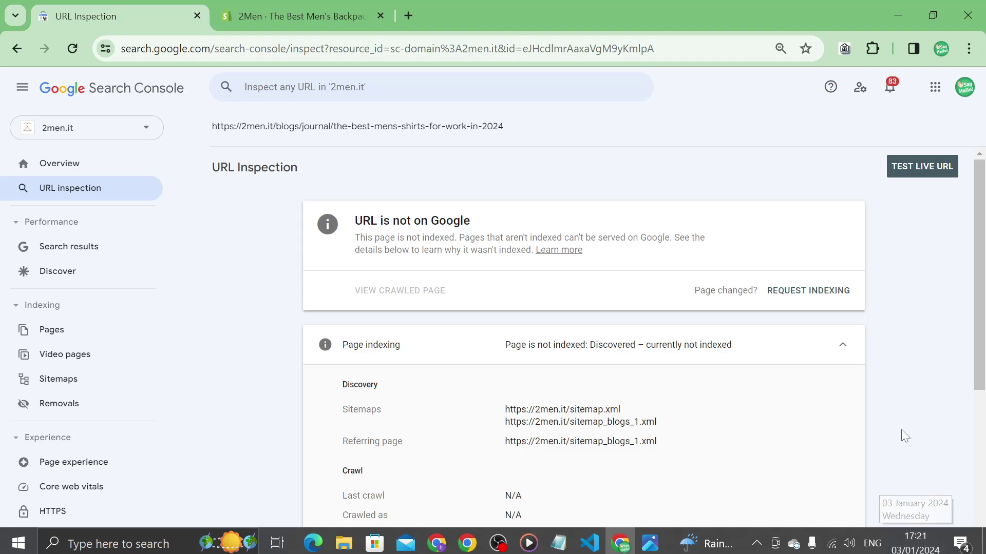
left_click(315, 92)
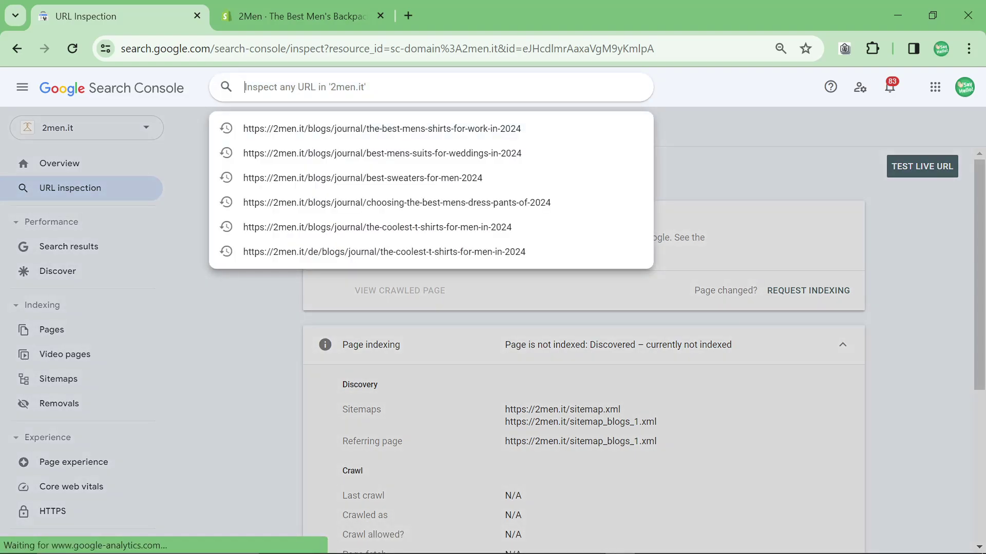
left_click(393, 138)
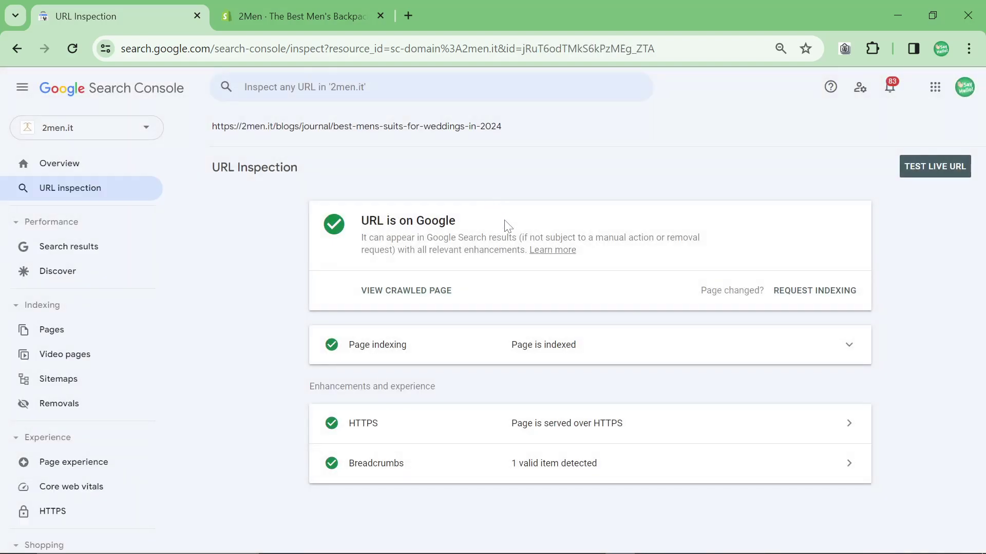
triple_click(392, 126)
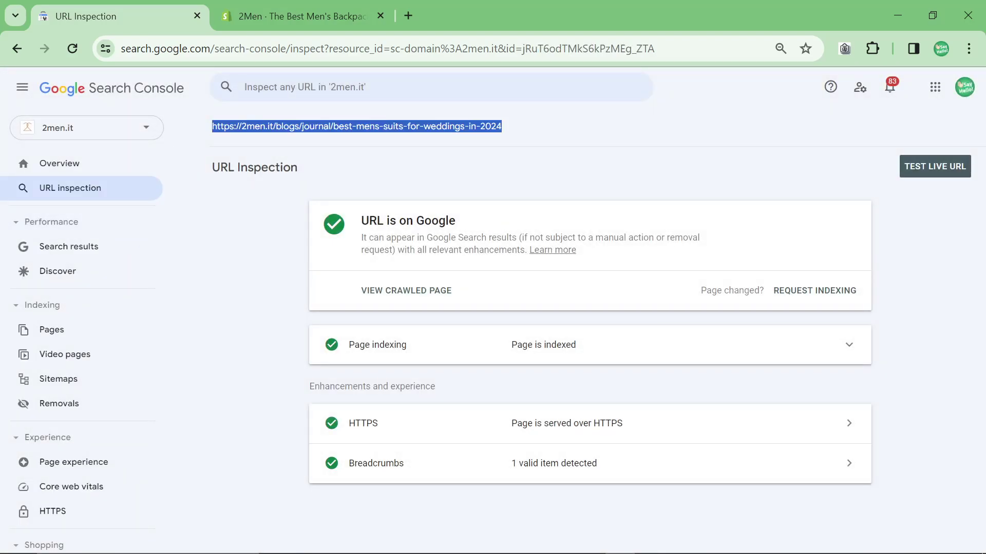
left_click(255, 236)
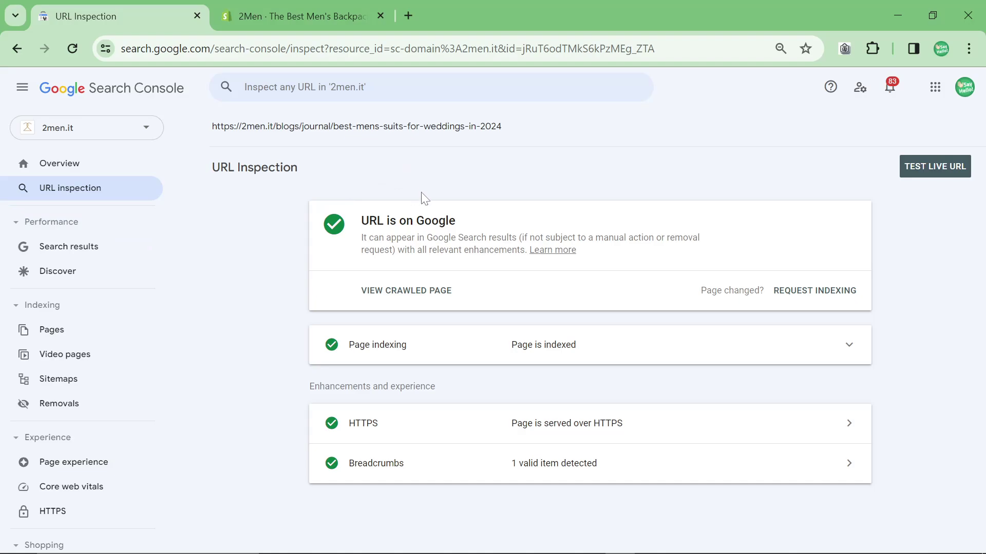